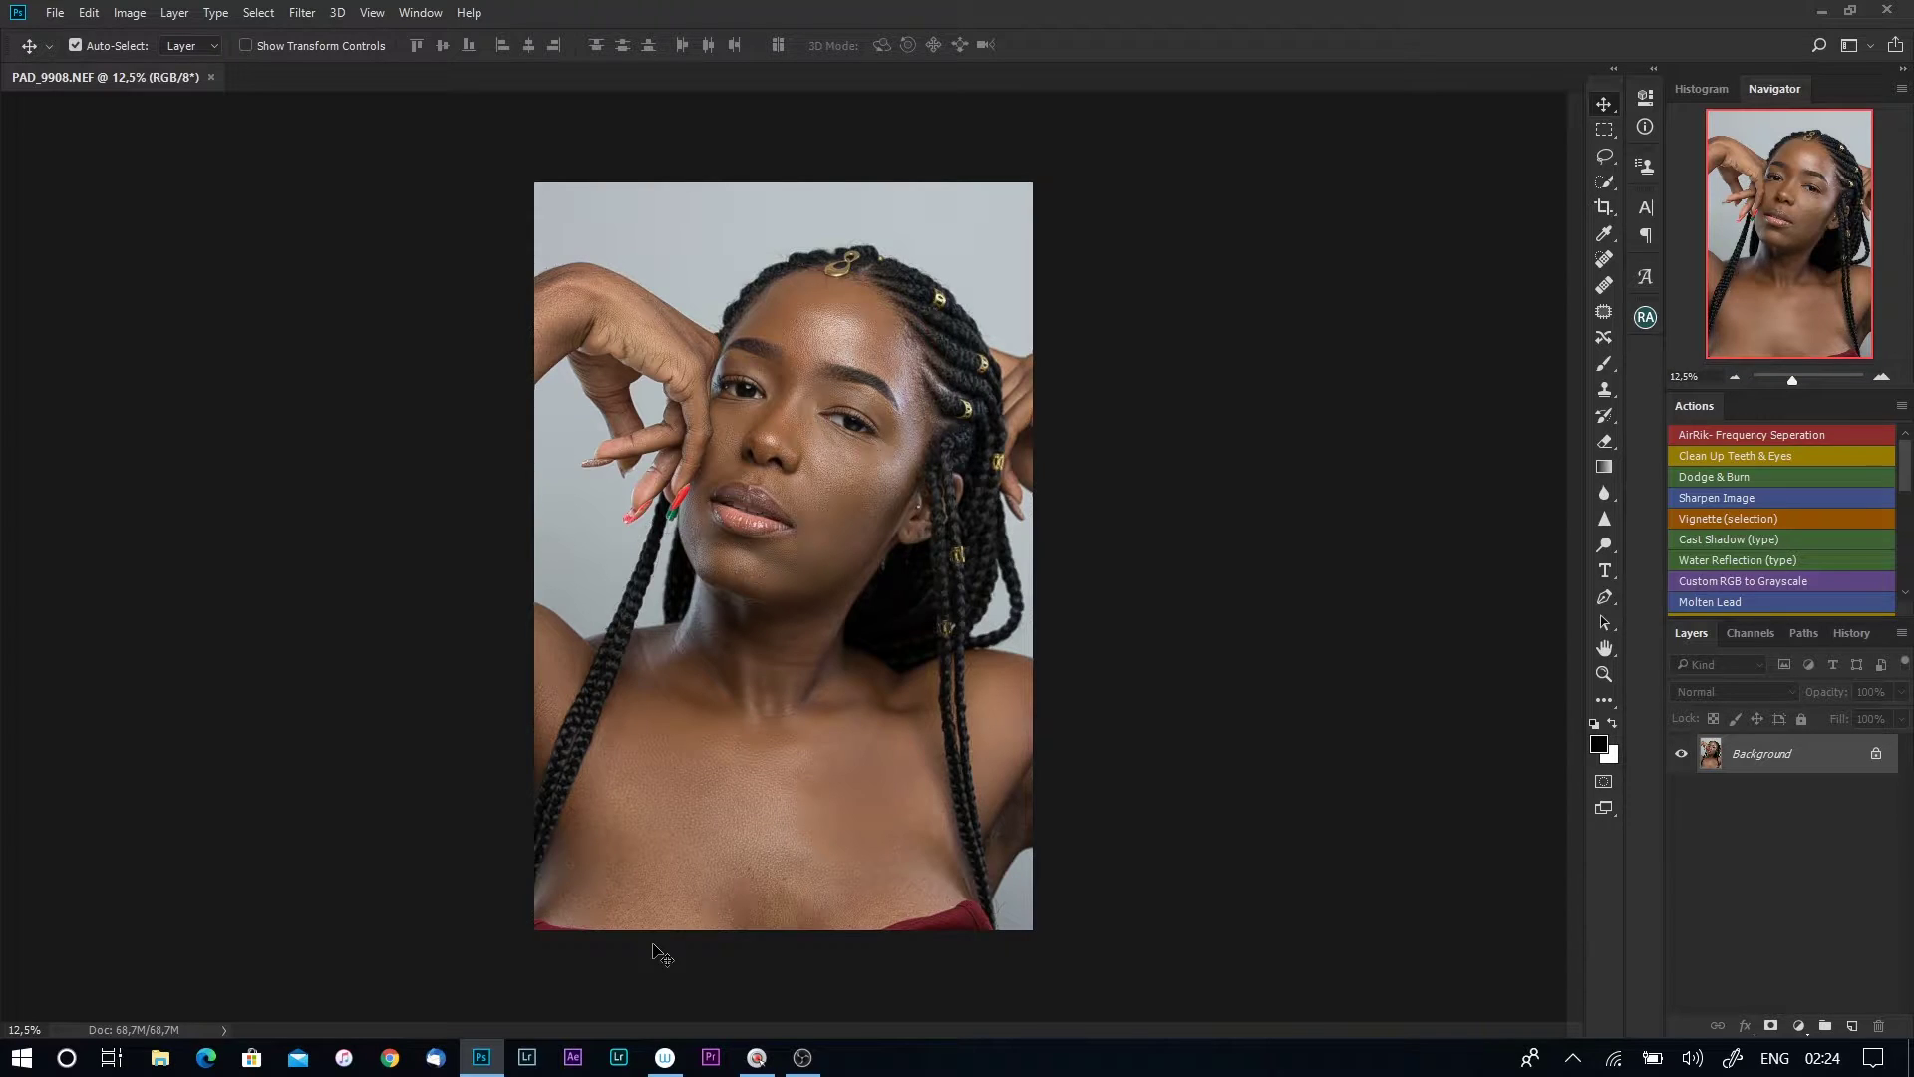
Step: Crop the portrait to a 4:5 (8:10) ratio closely around the face and the raised hand
scroll(658, 954, up, 1)
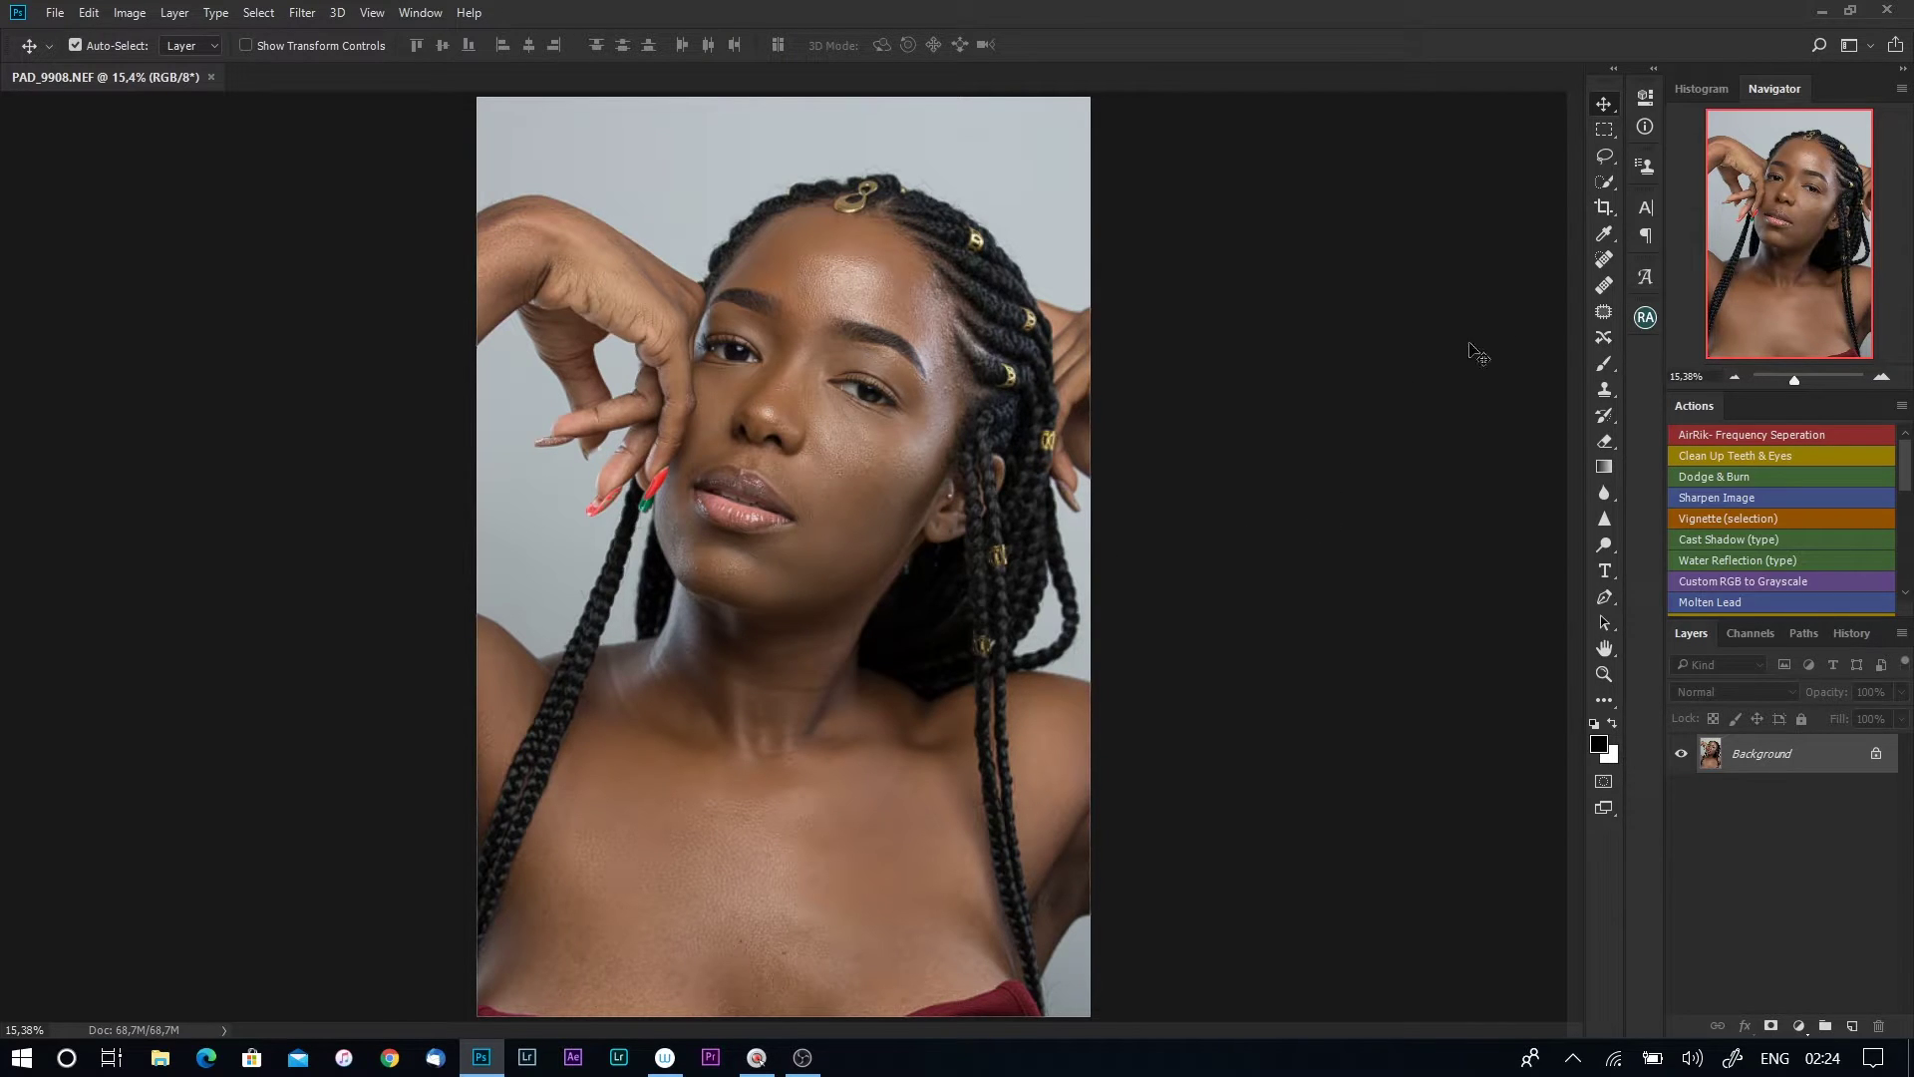
click(1605, 209)
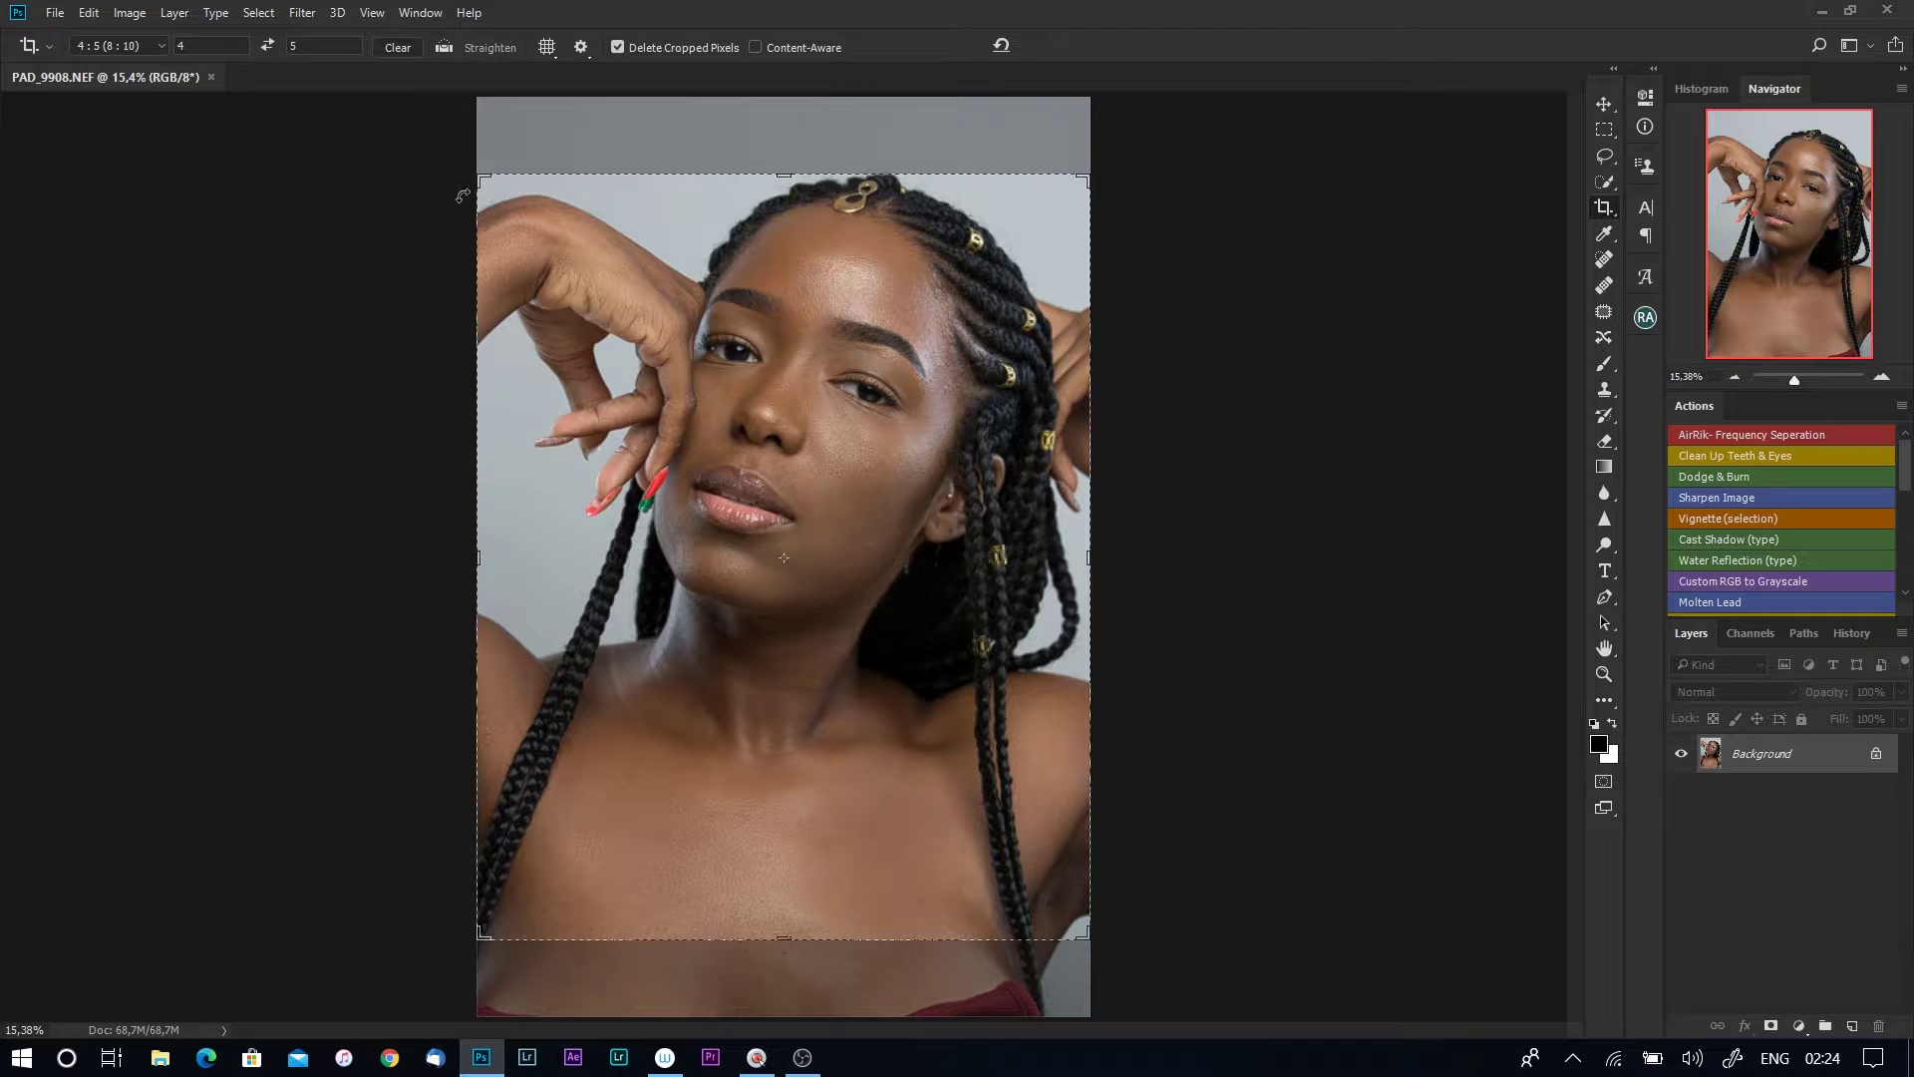
click(154, 47)
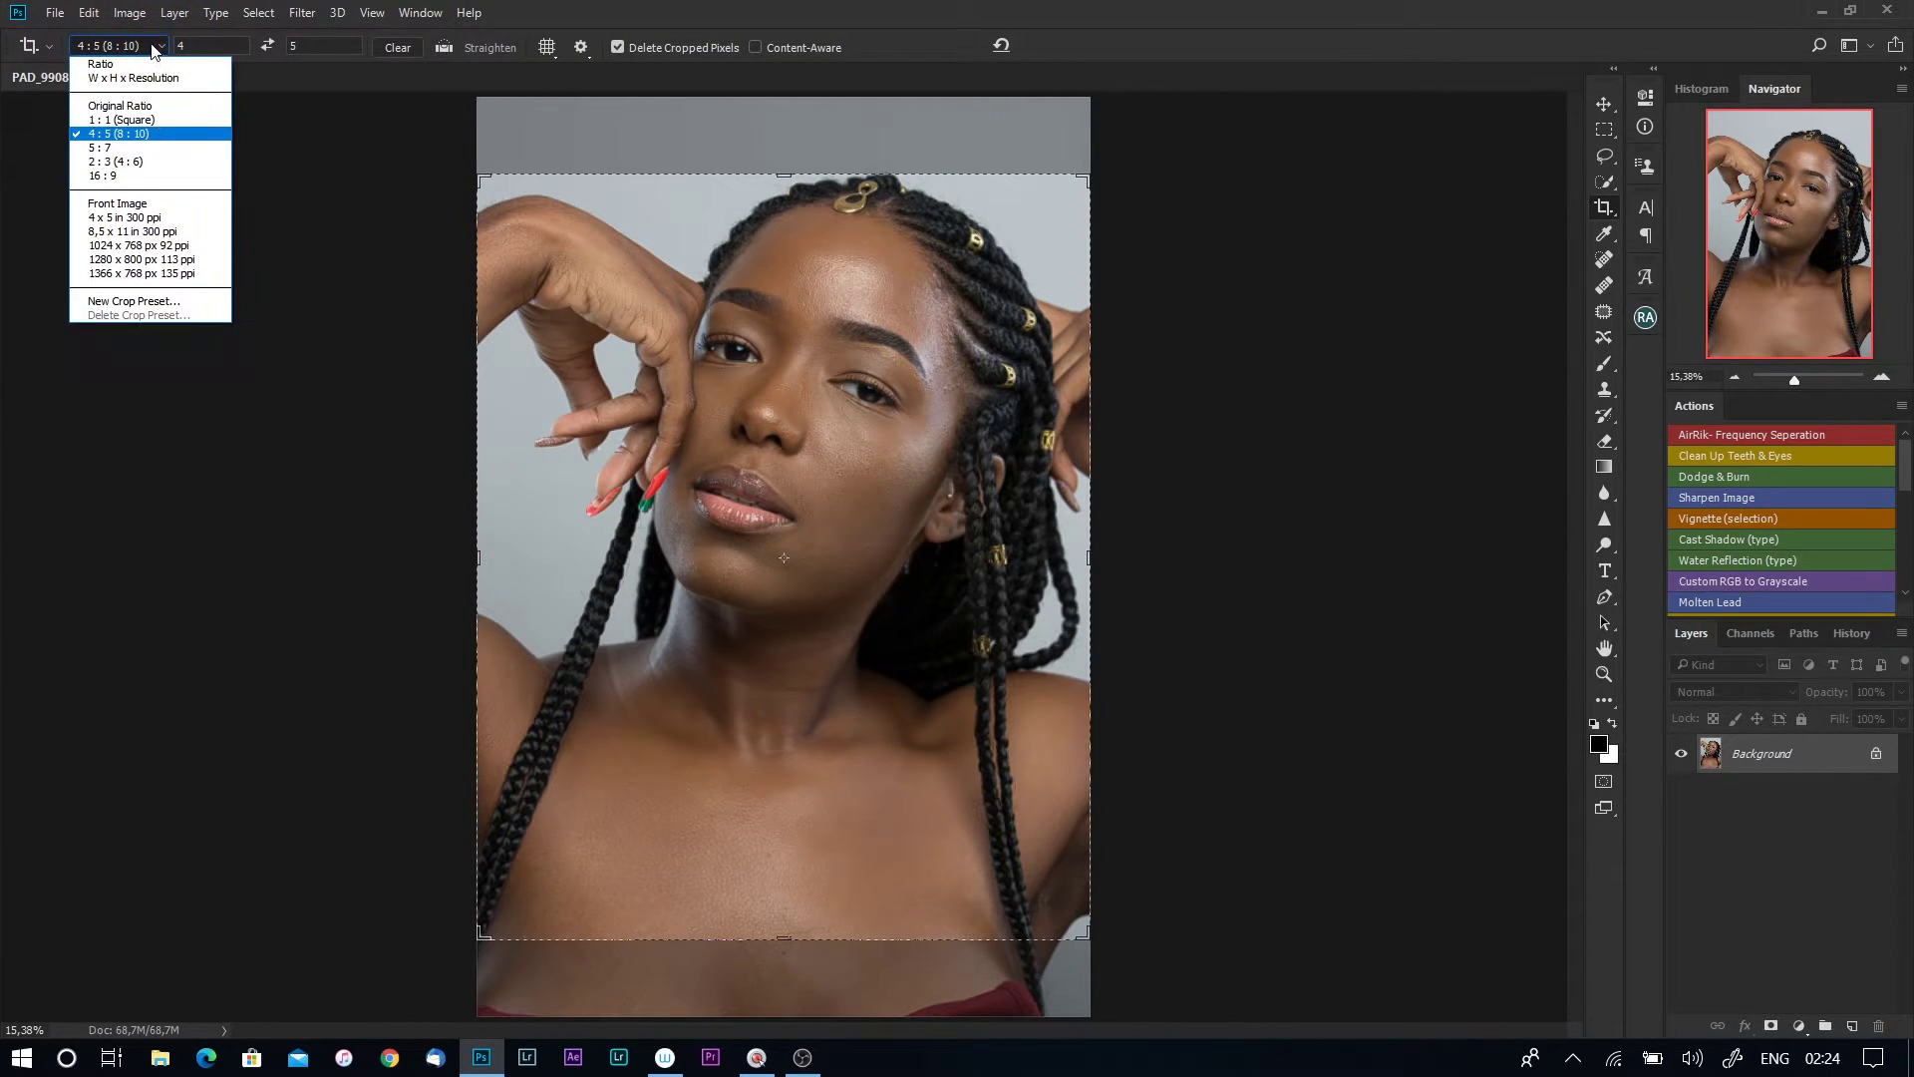
click(154, 134)
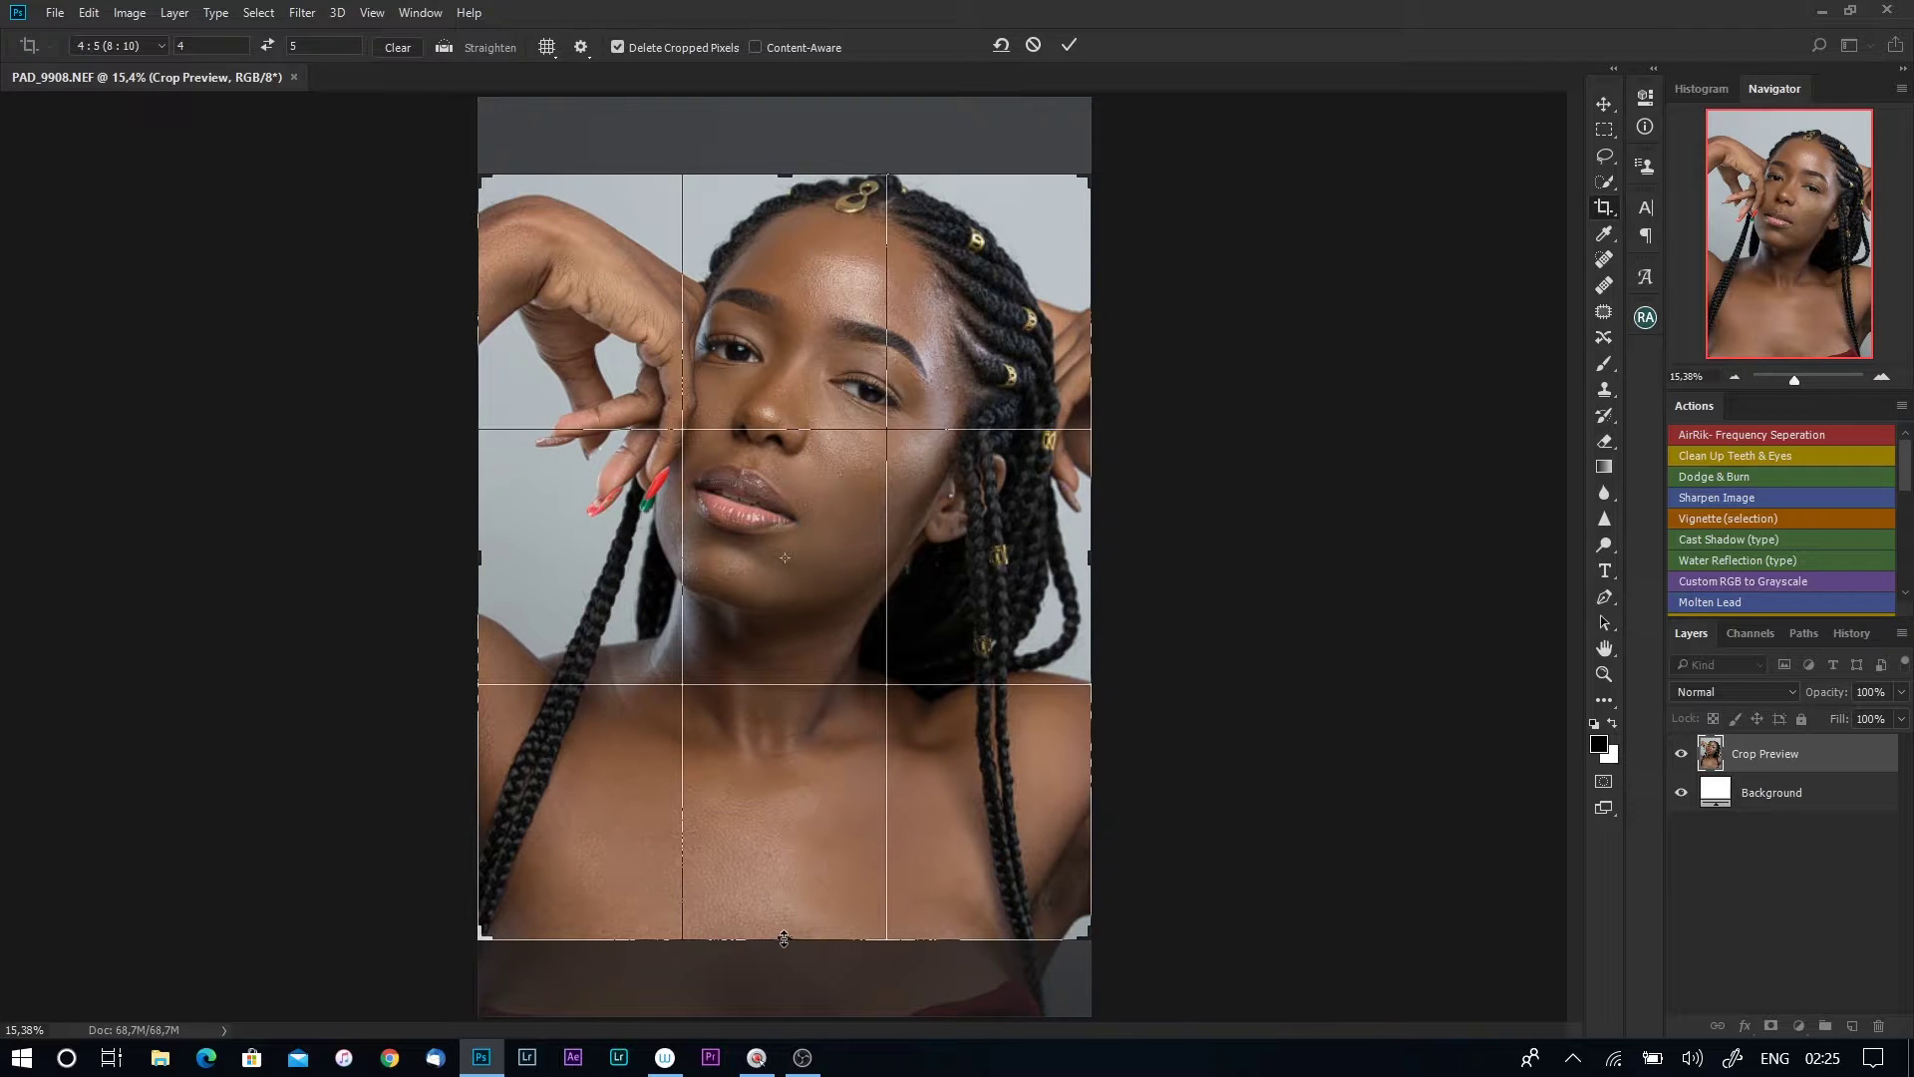
drag(785, 936, 799, 848)
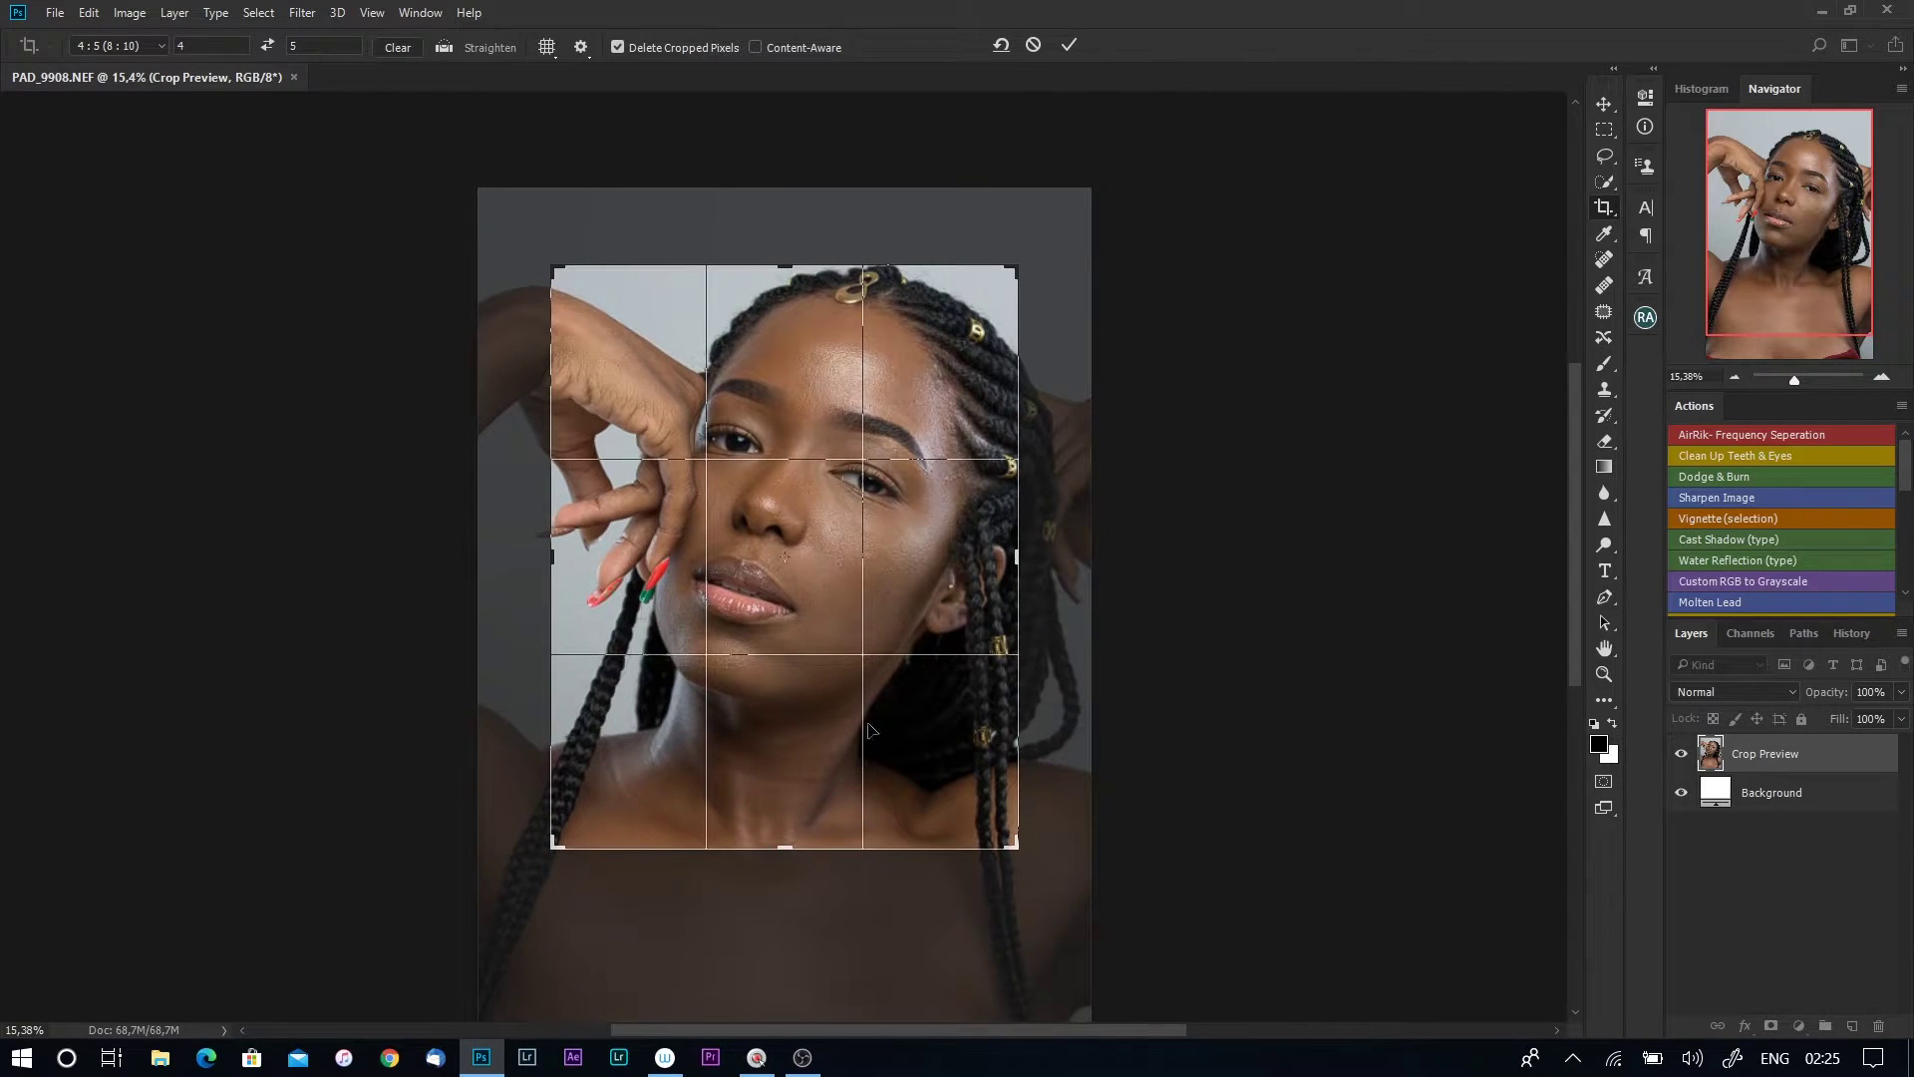
click(847, 588)
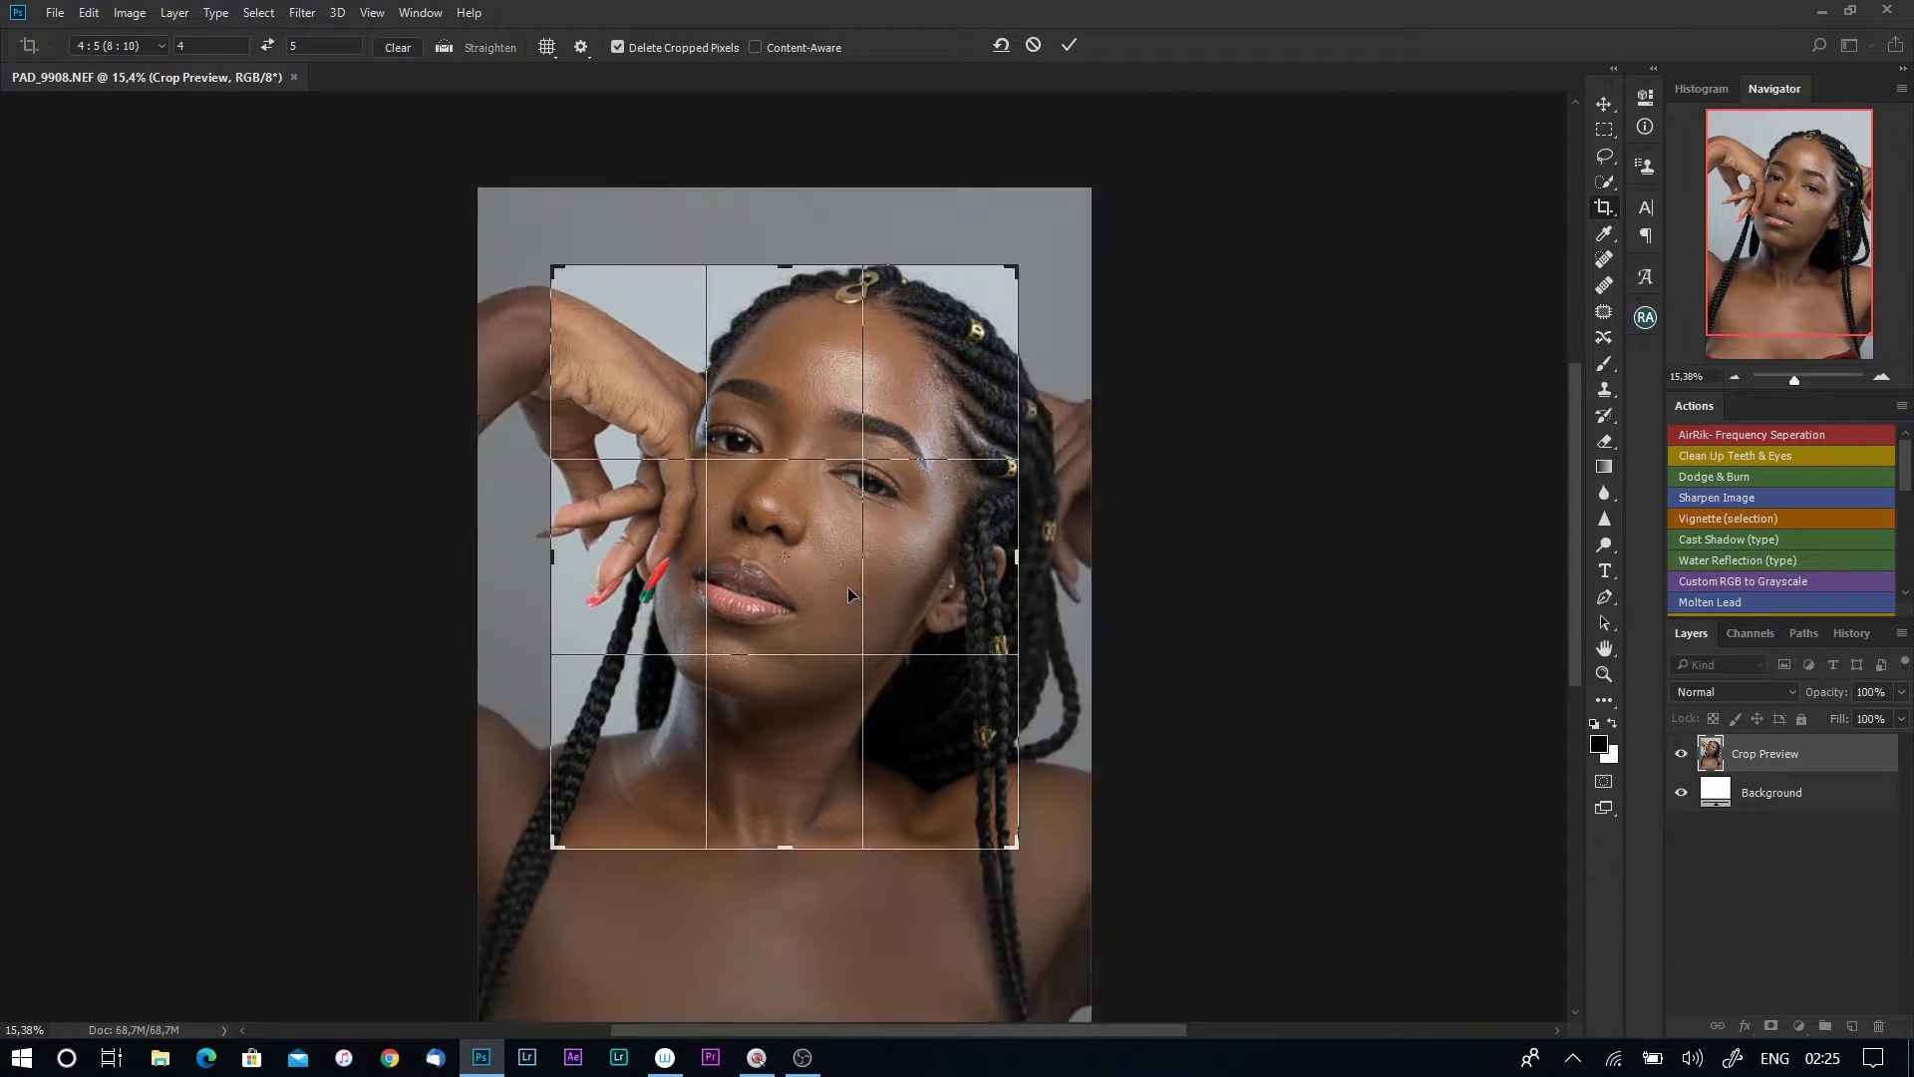
drag(832, 601, 854, 596)
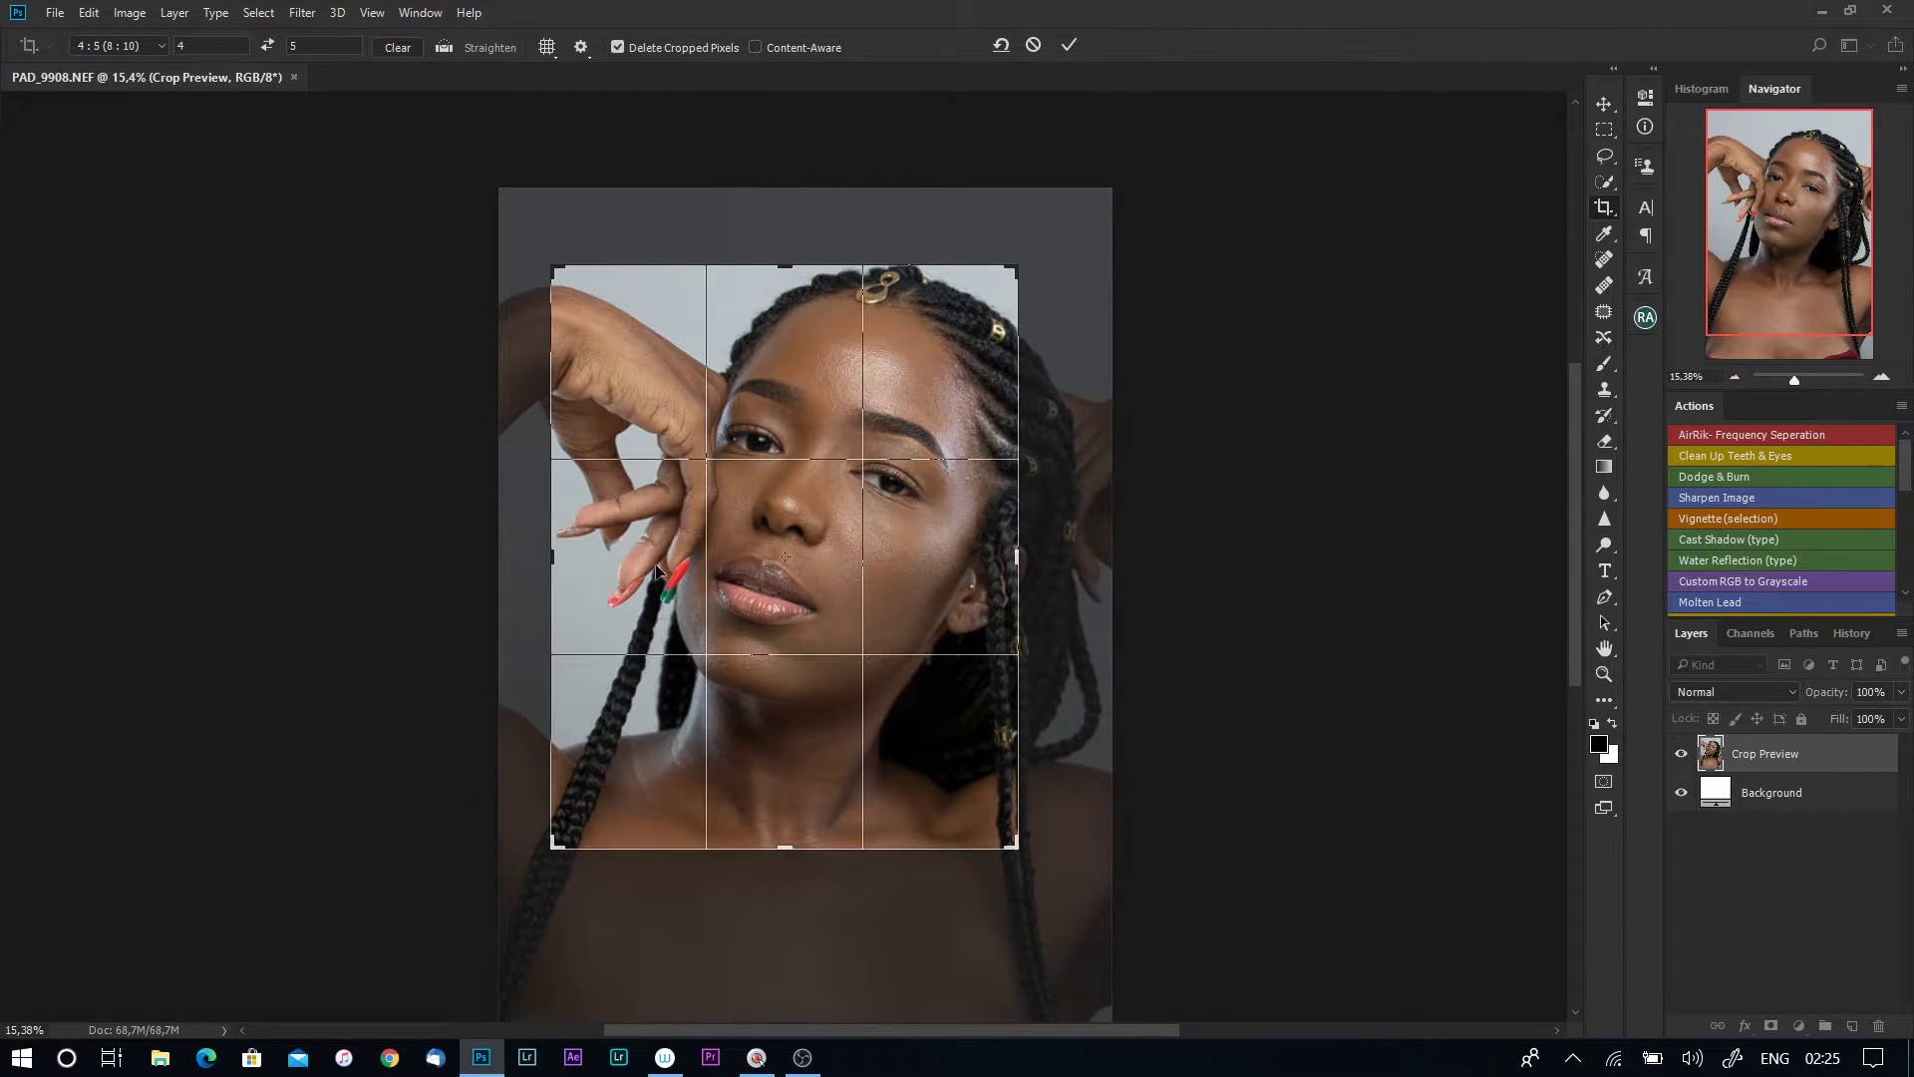
drag(798, 840, 794, 843)
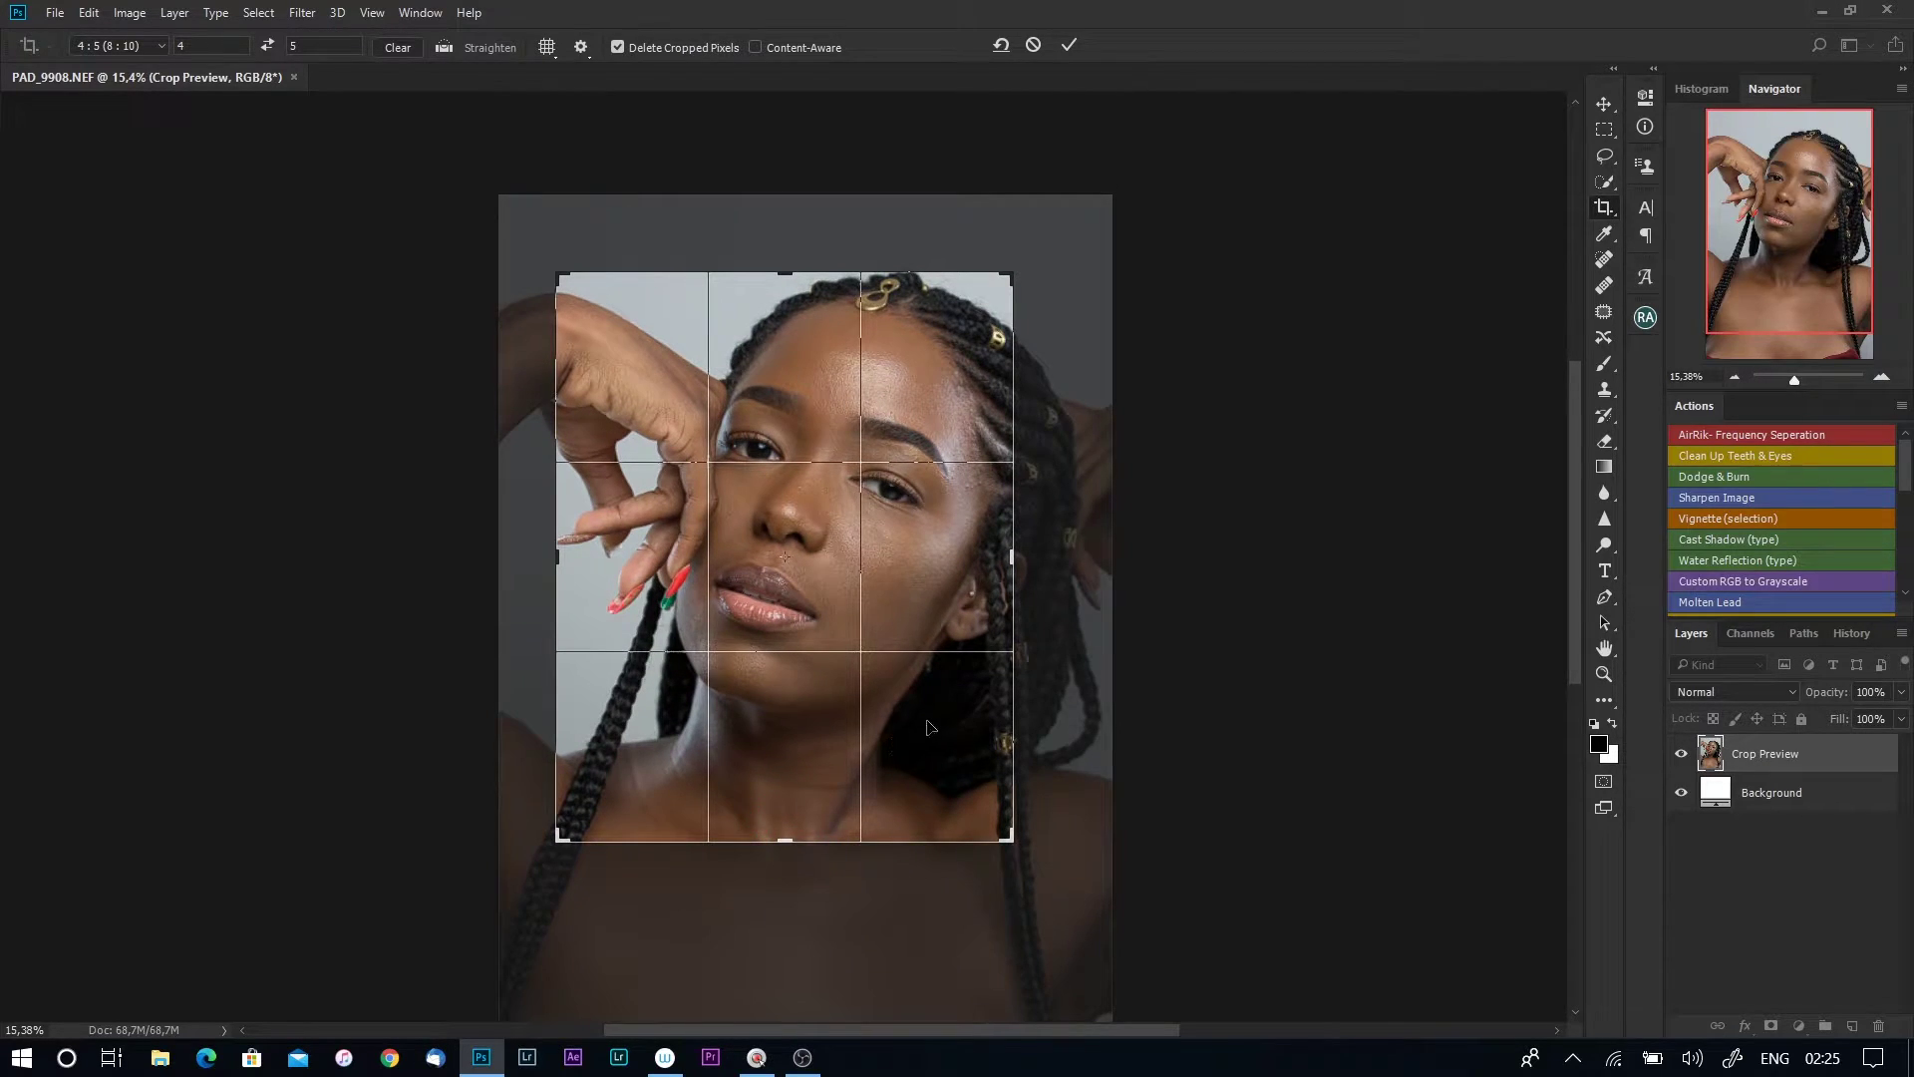
drag(923, 726, 918, 736)
double_click(622, 559)
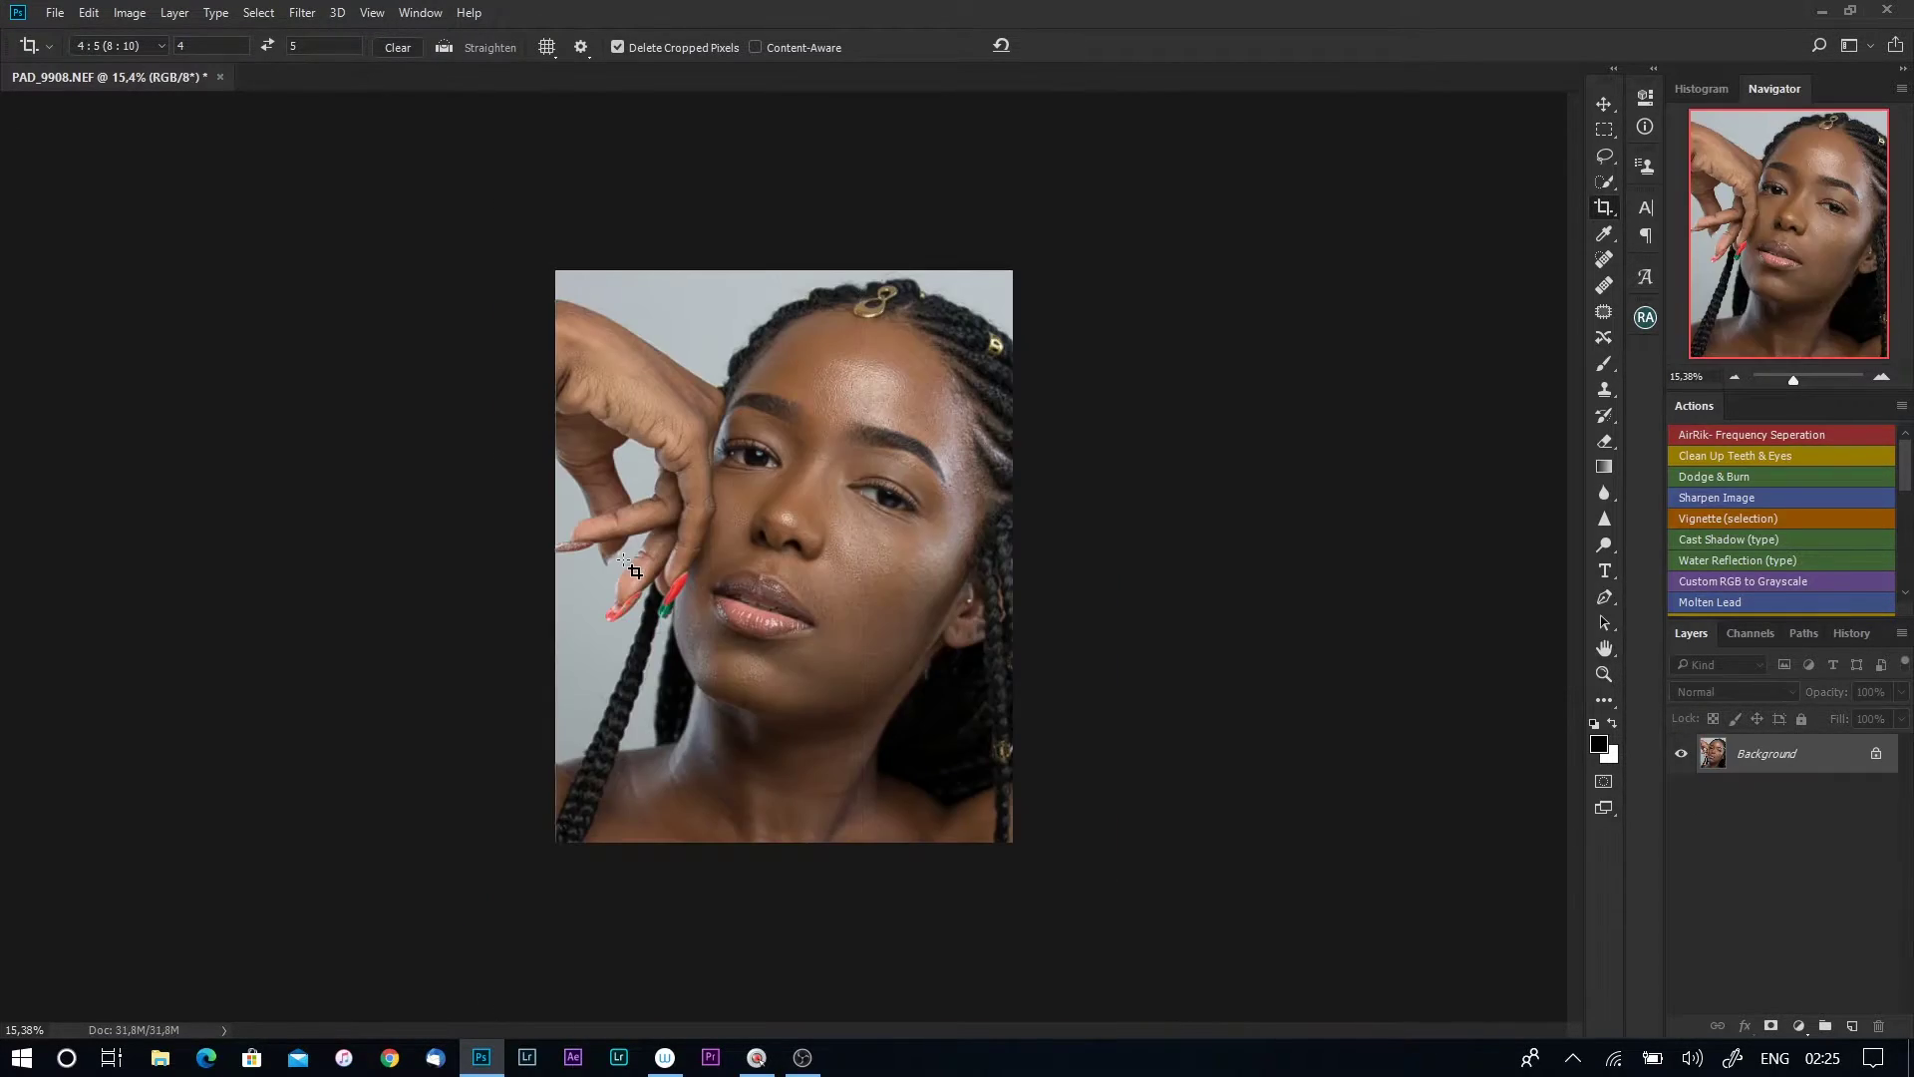
Step: Convert the image to 16 bits per channel and duplicate the Background layer
scroll(630, 568, up, 3)
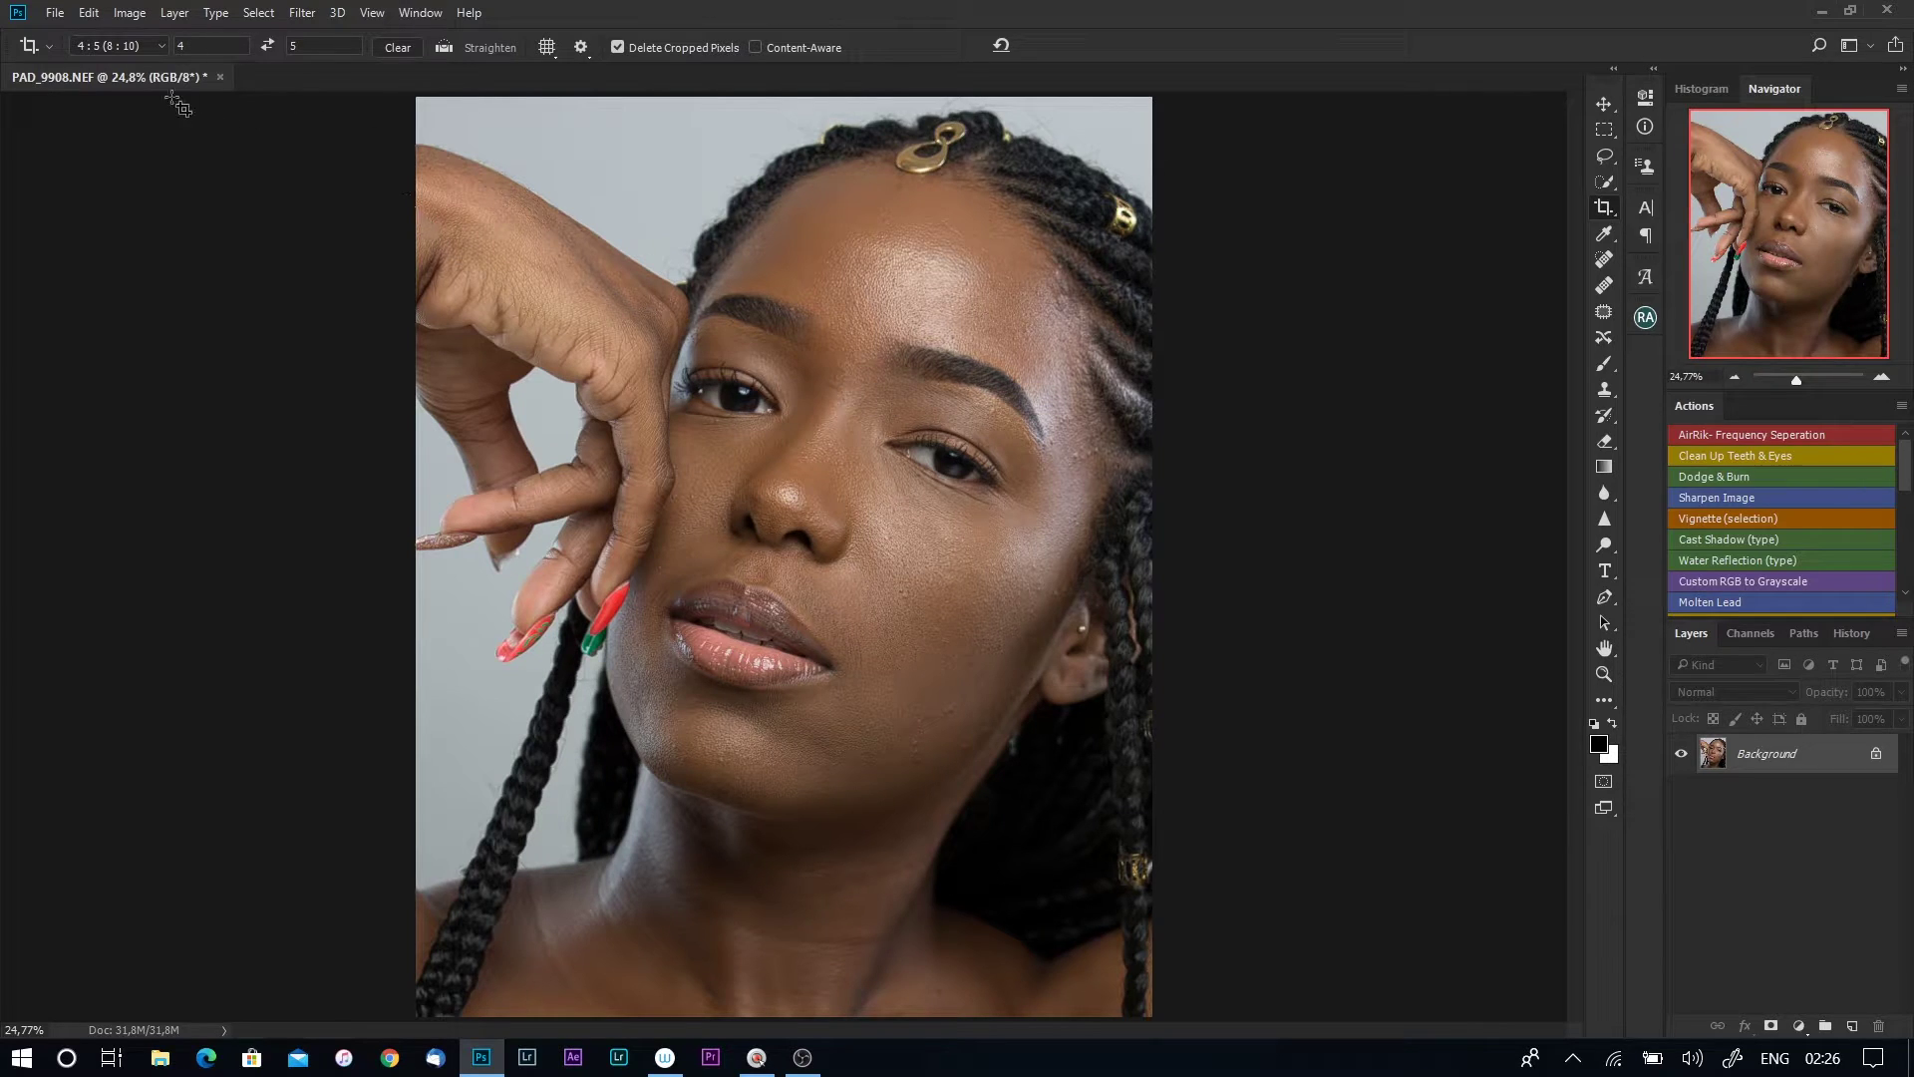
click(131, 13)
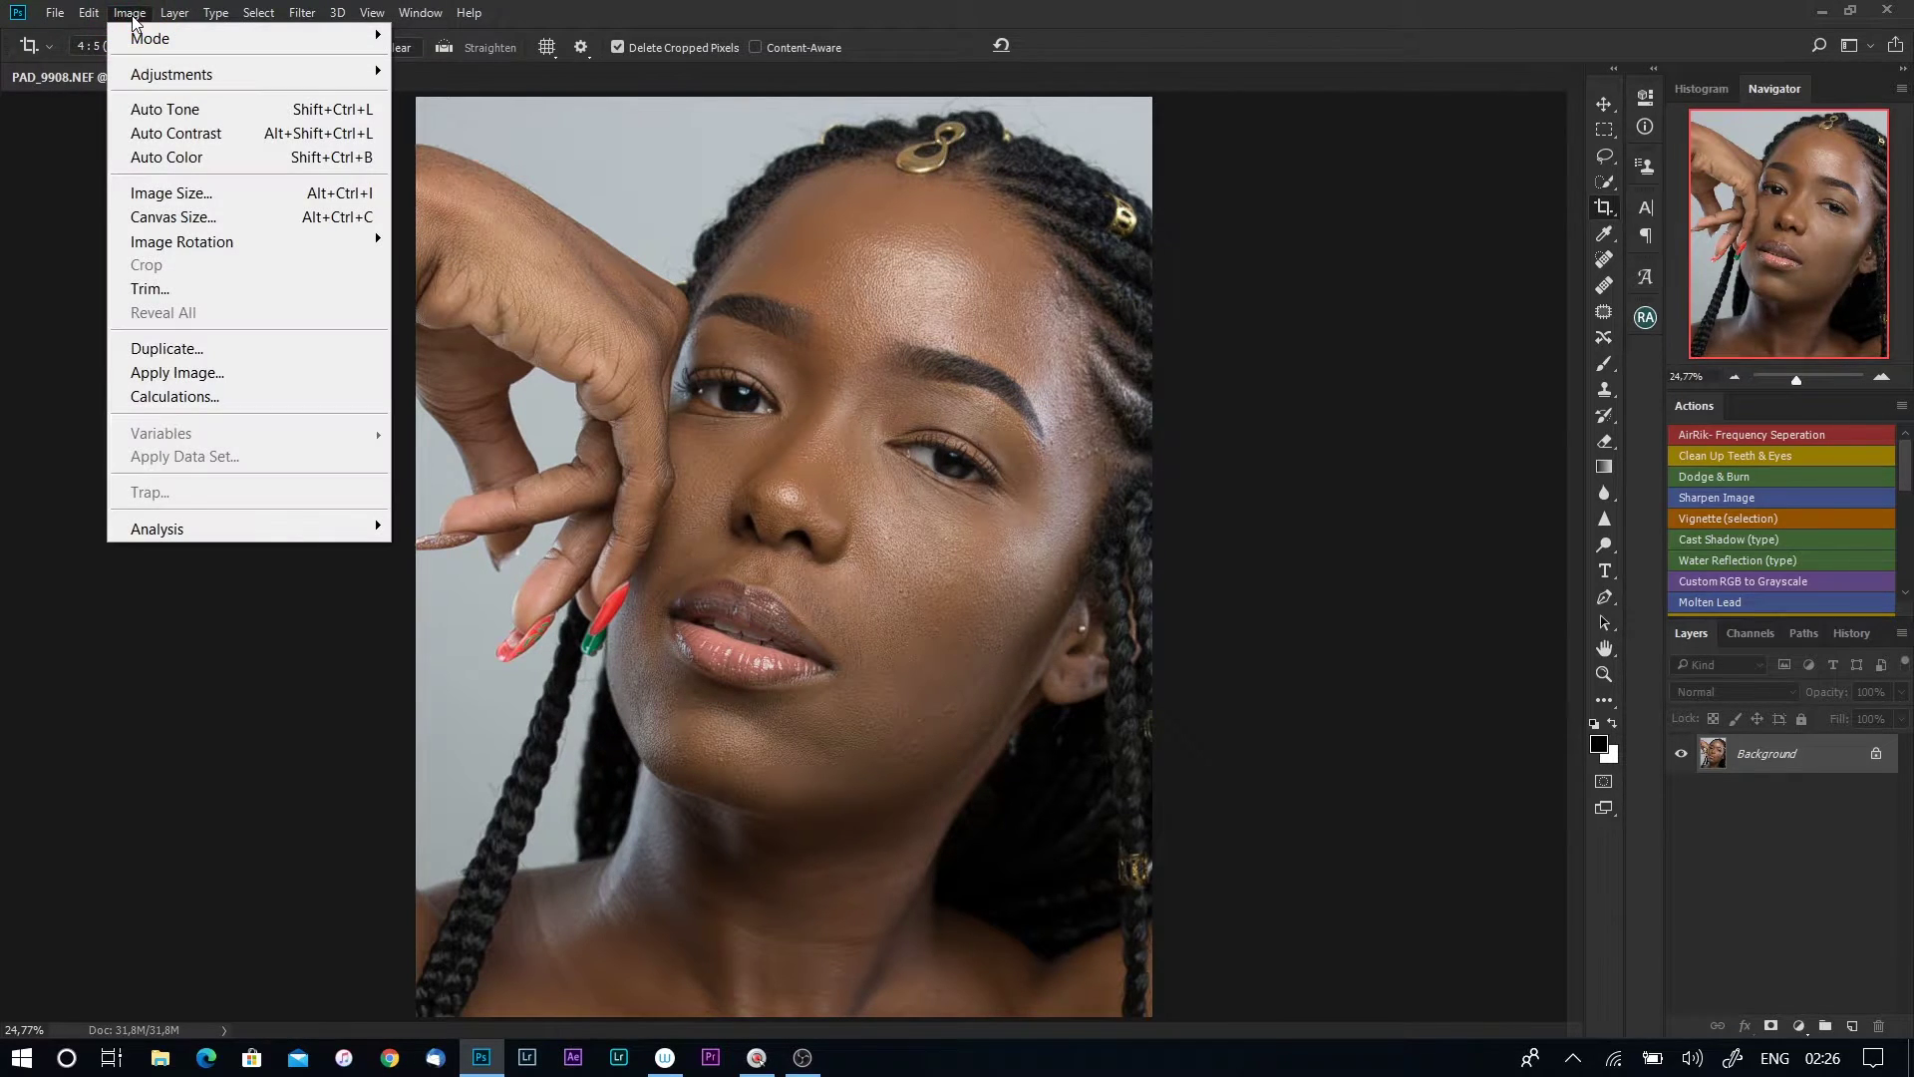
mouse_move(161, 39)
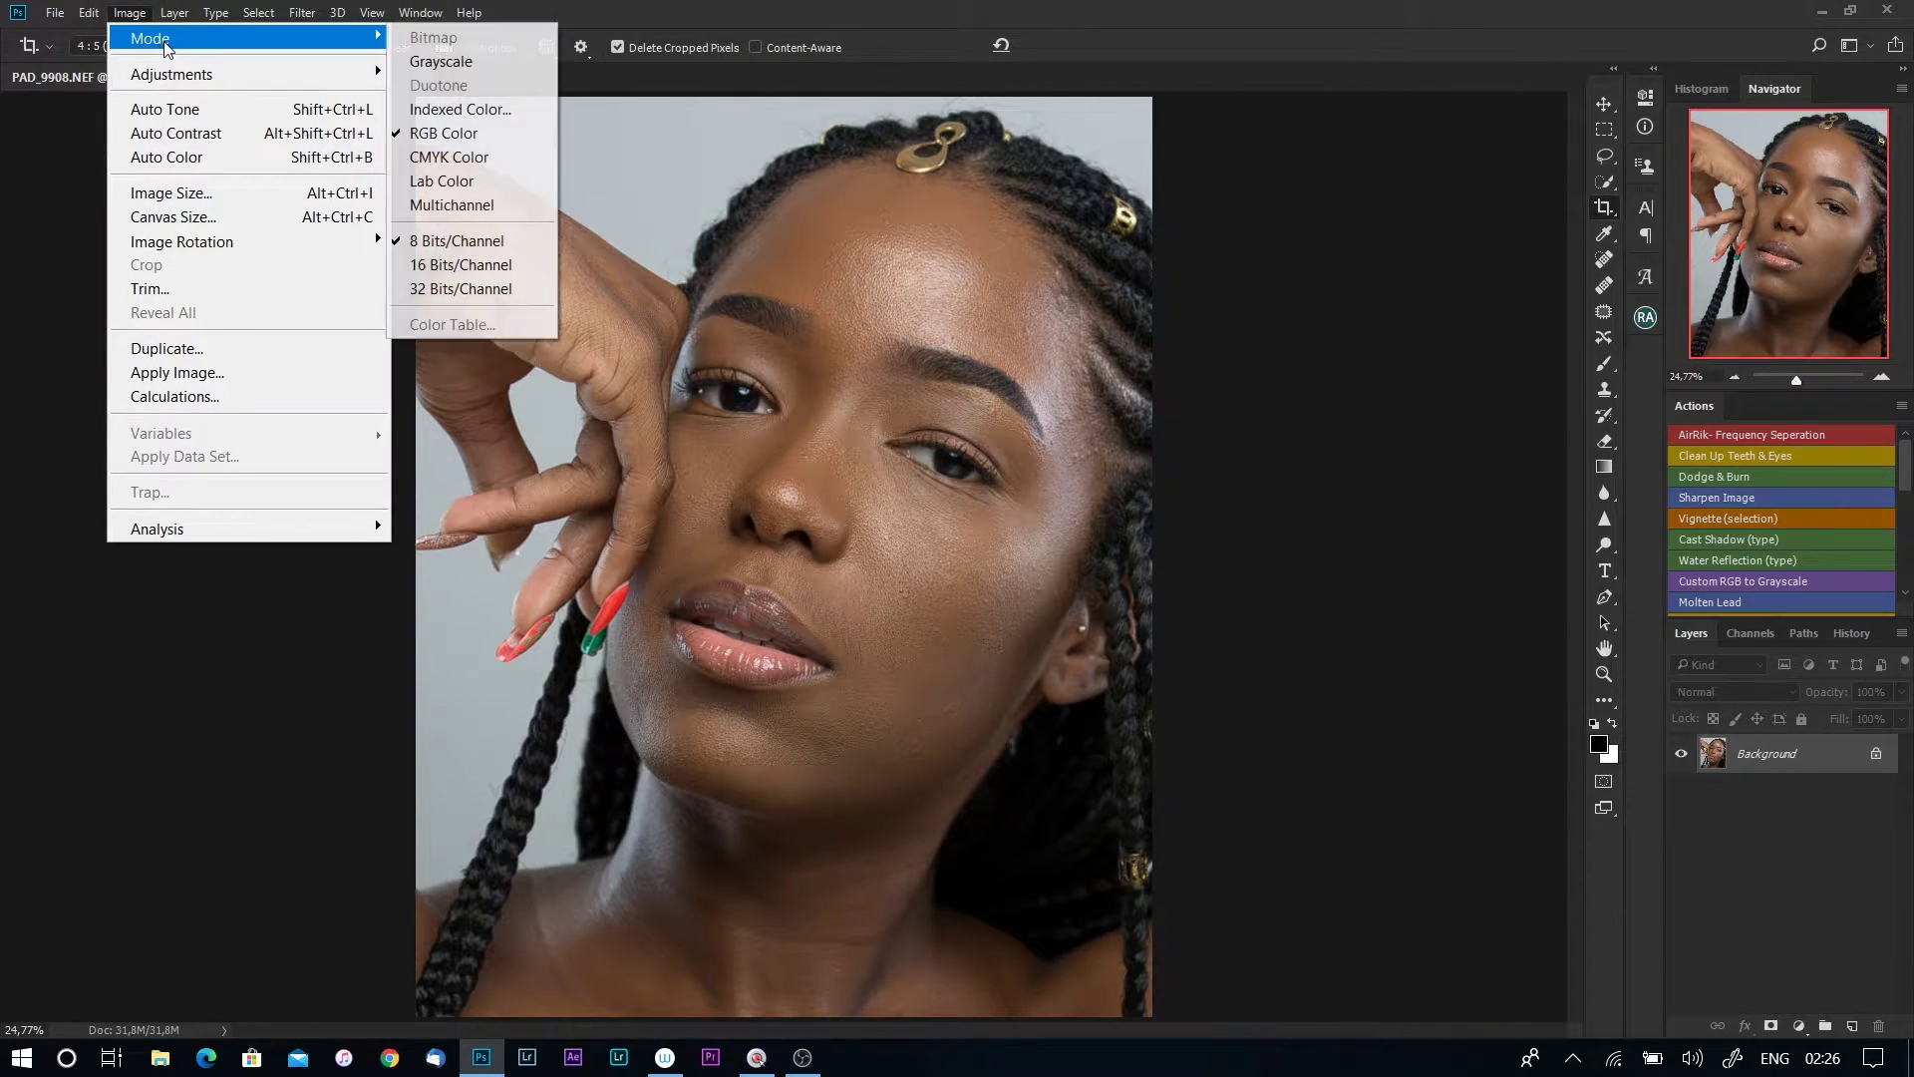
click(477, 267)
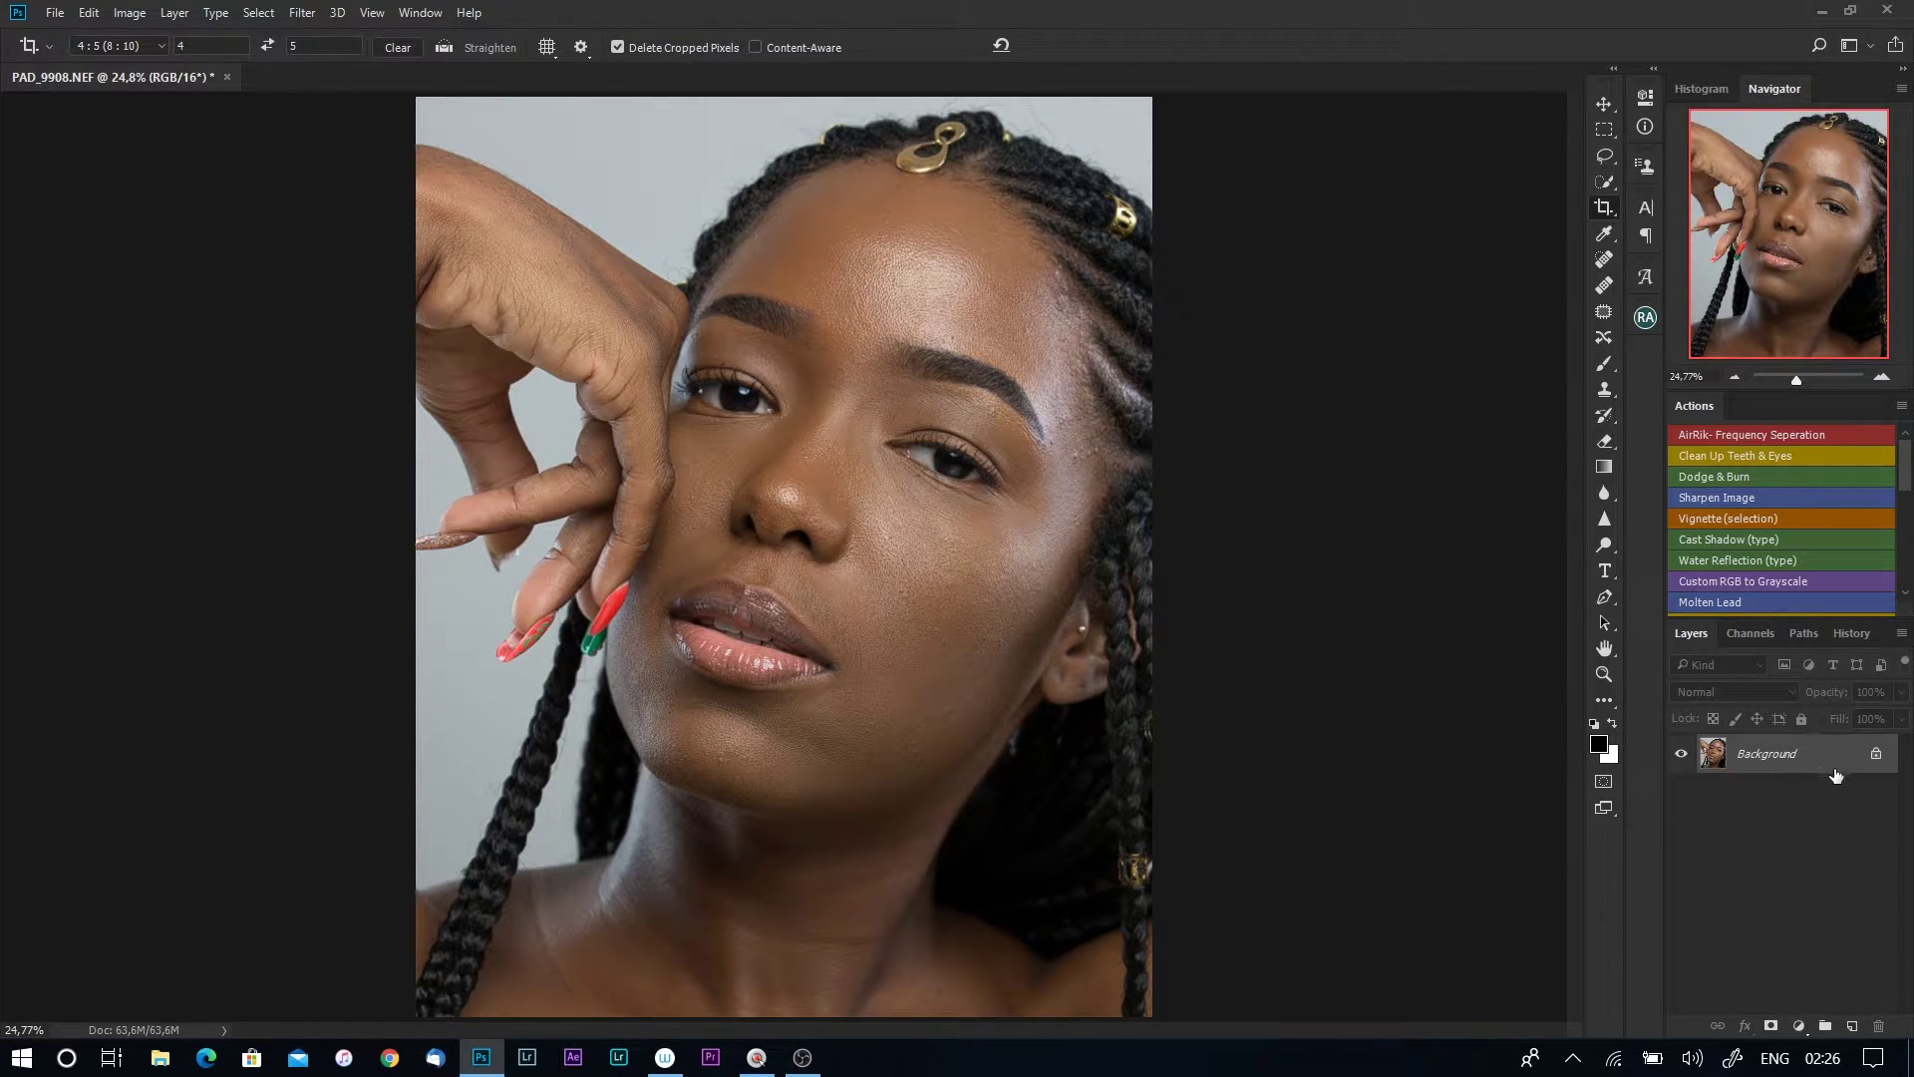
drag(1827, 764, 1851, 1027)
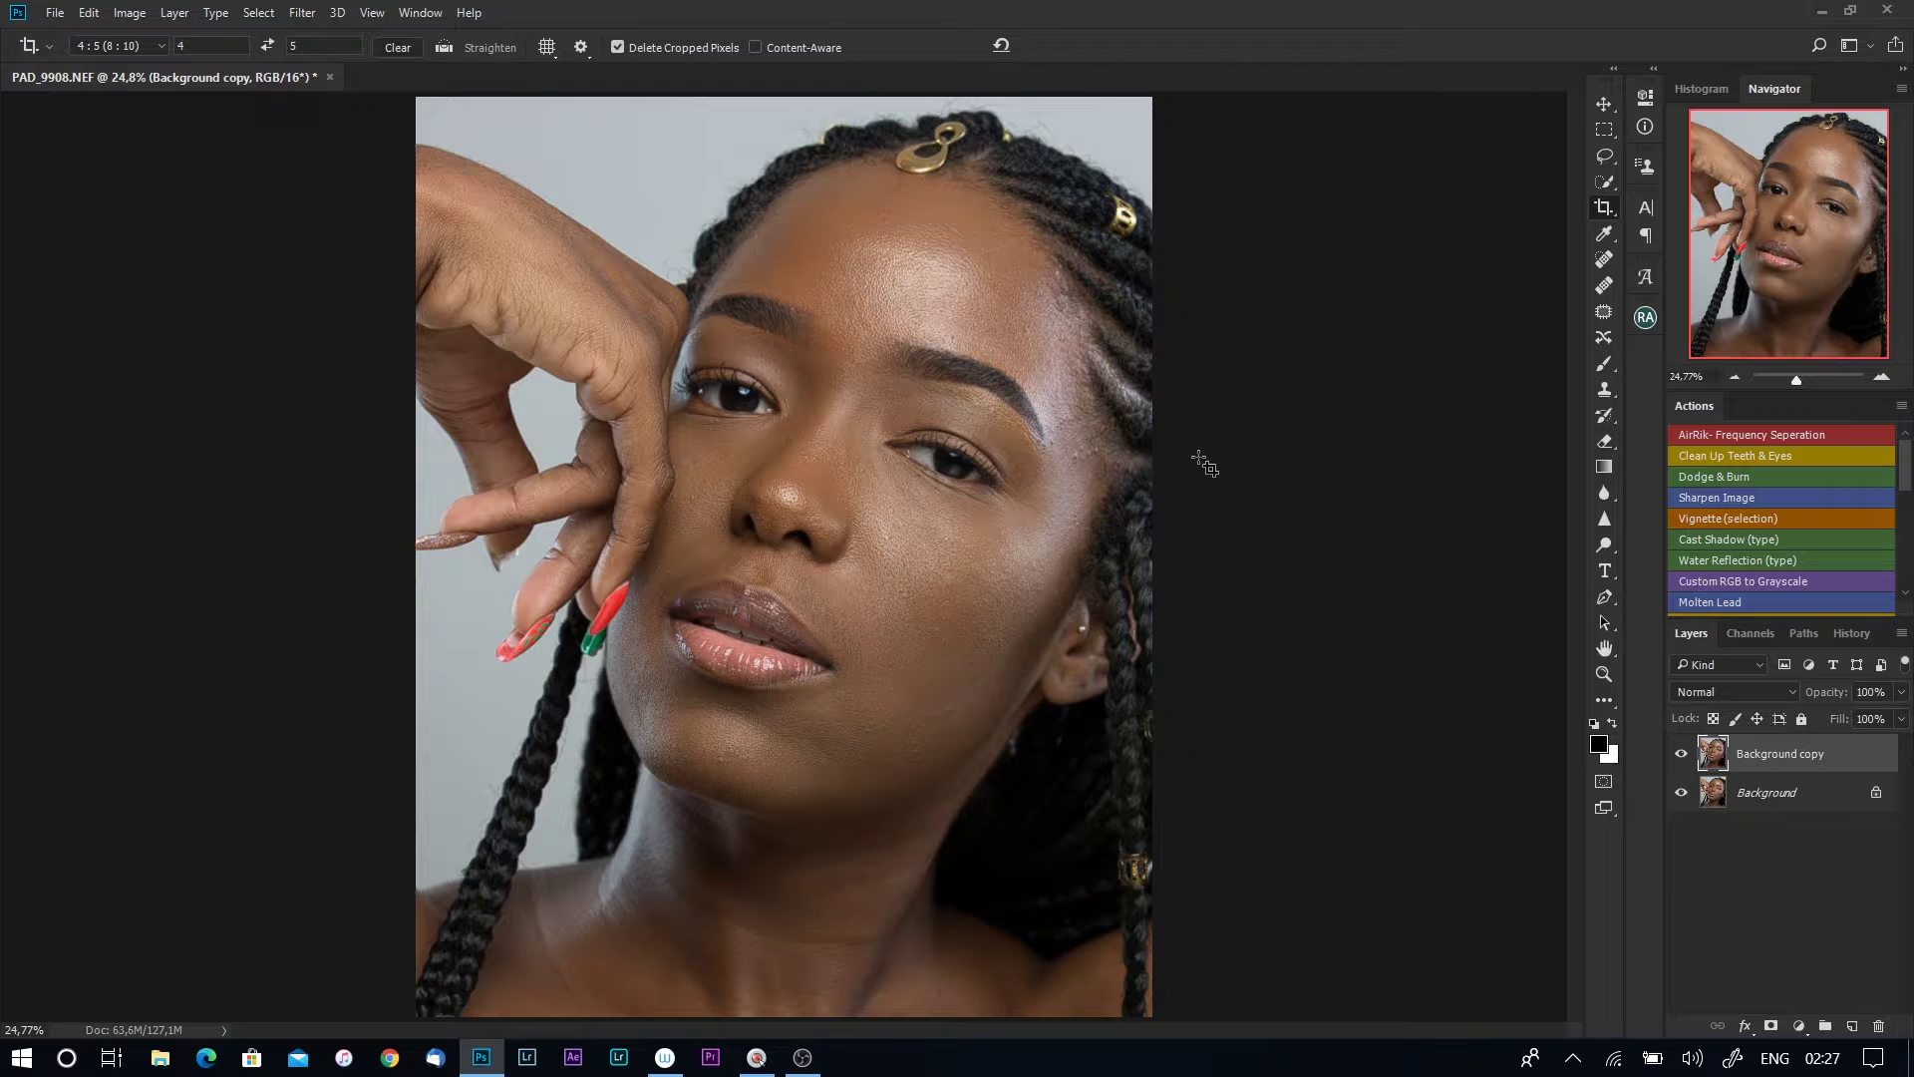
Step: Retouch the blemishes on the forehead of the duplicated layer with the Spot Healing Brush
key(ctrl)
key(ctrl+plus)
key(ctrl+plus)
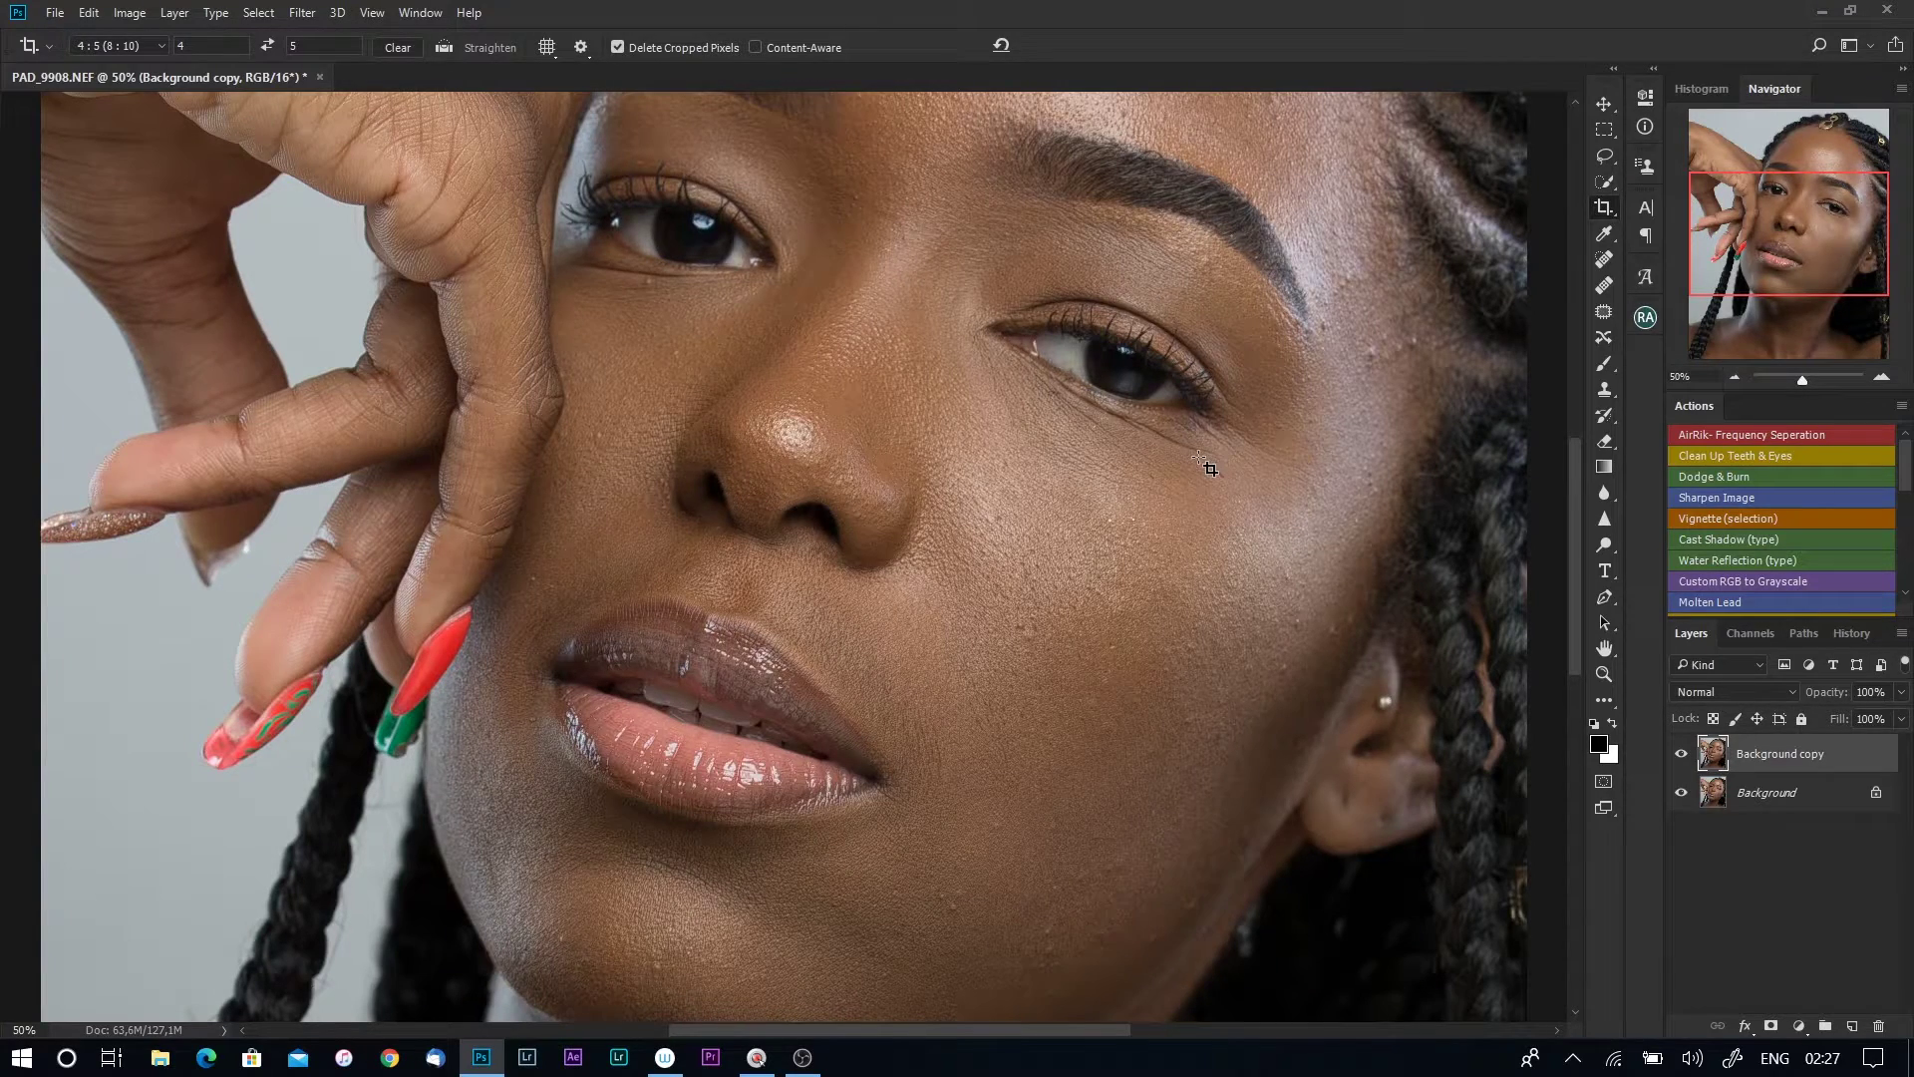
drag(1575, 514, 1594, 421)
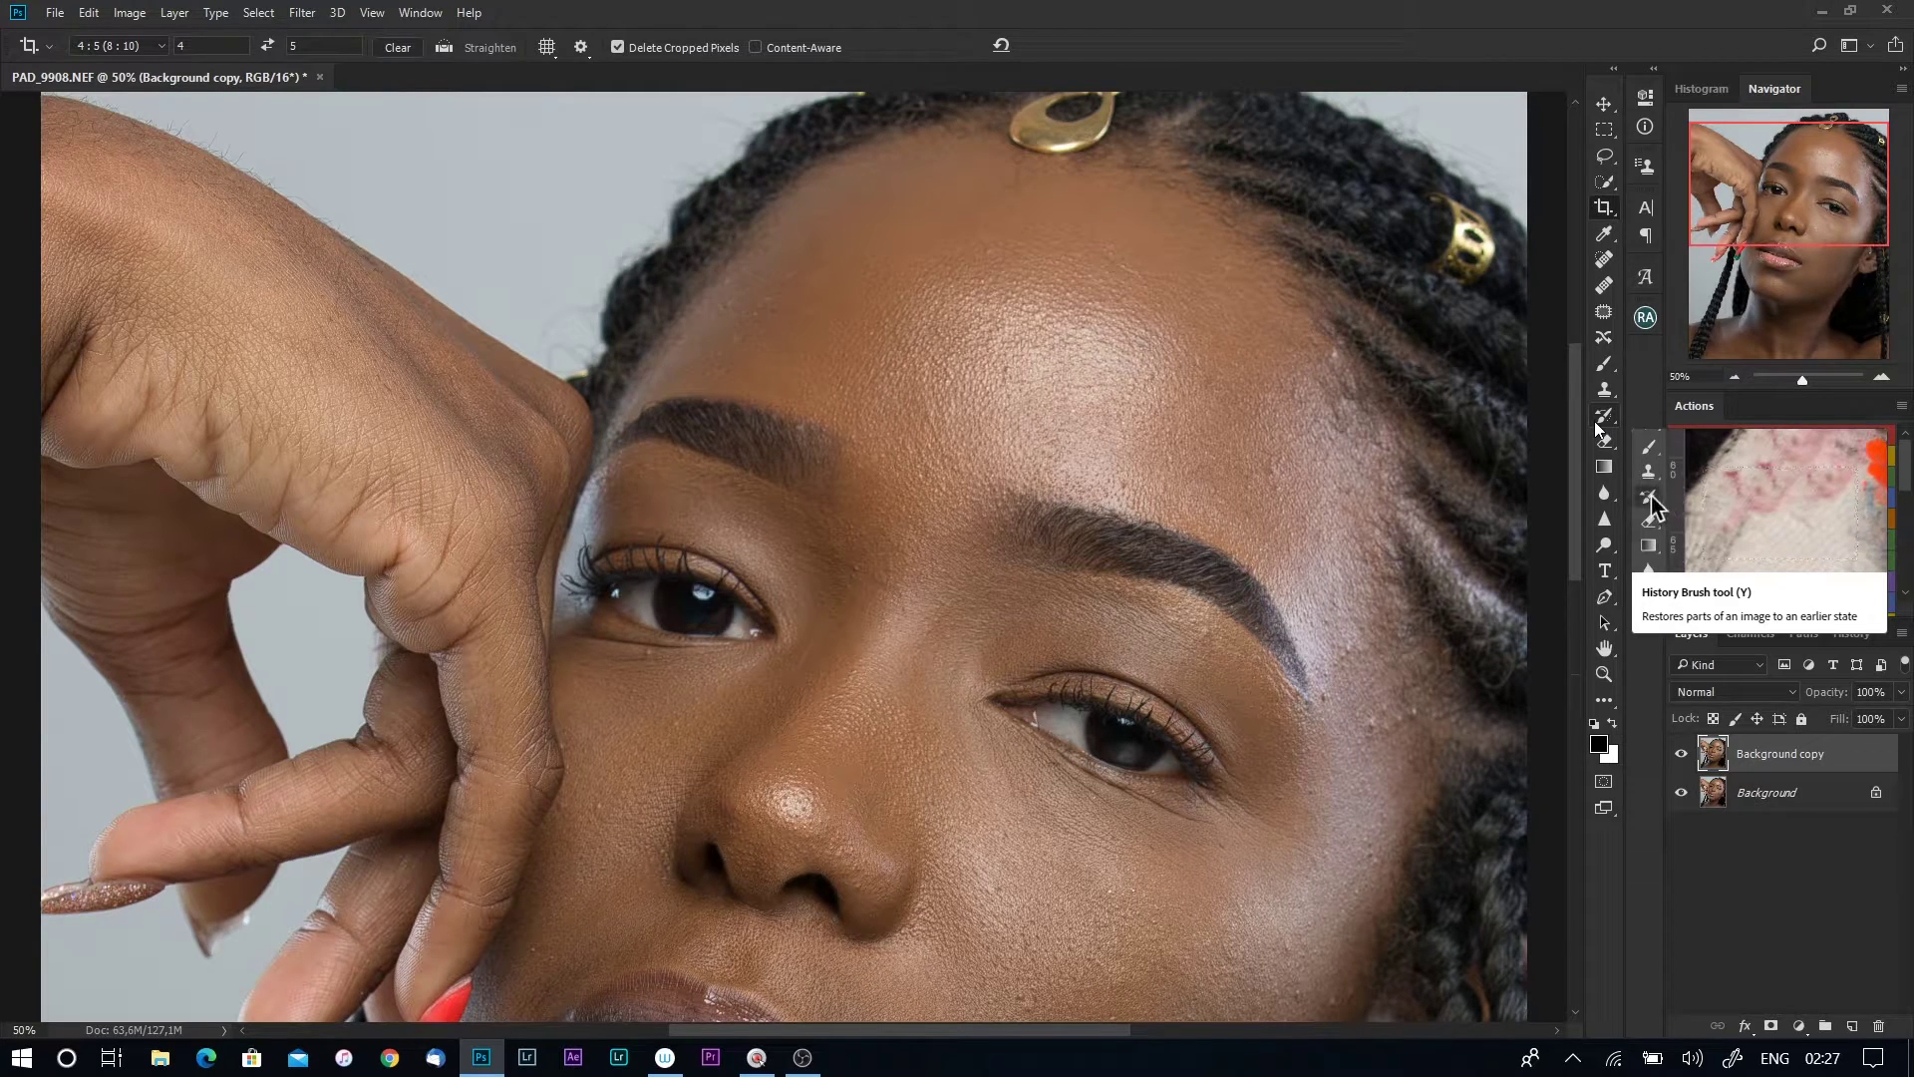
click(1591, 423)
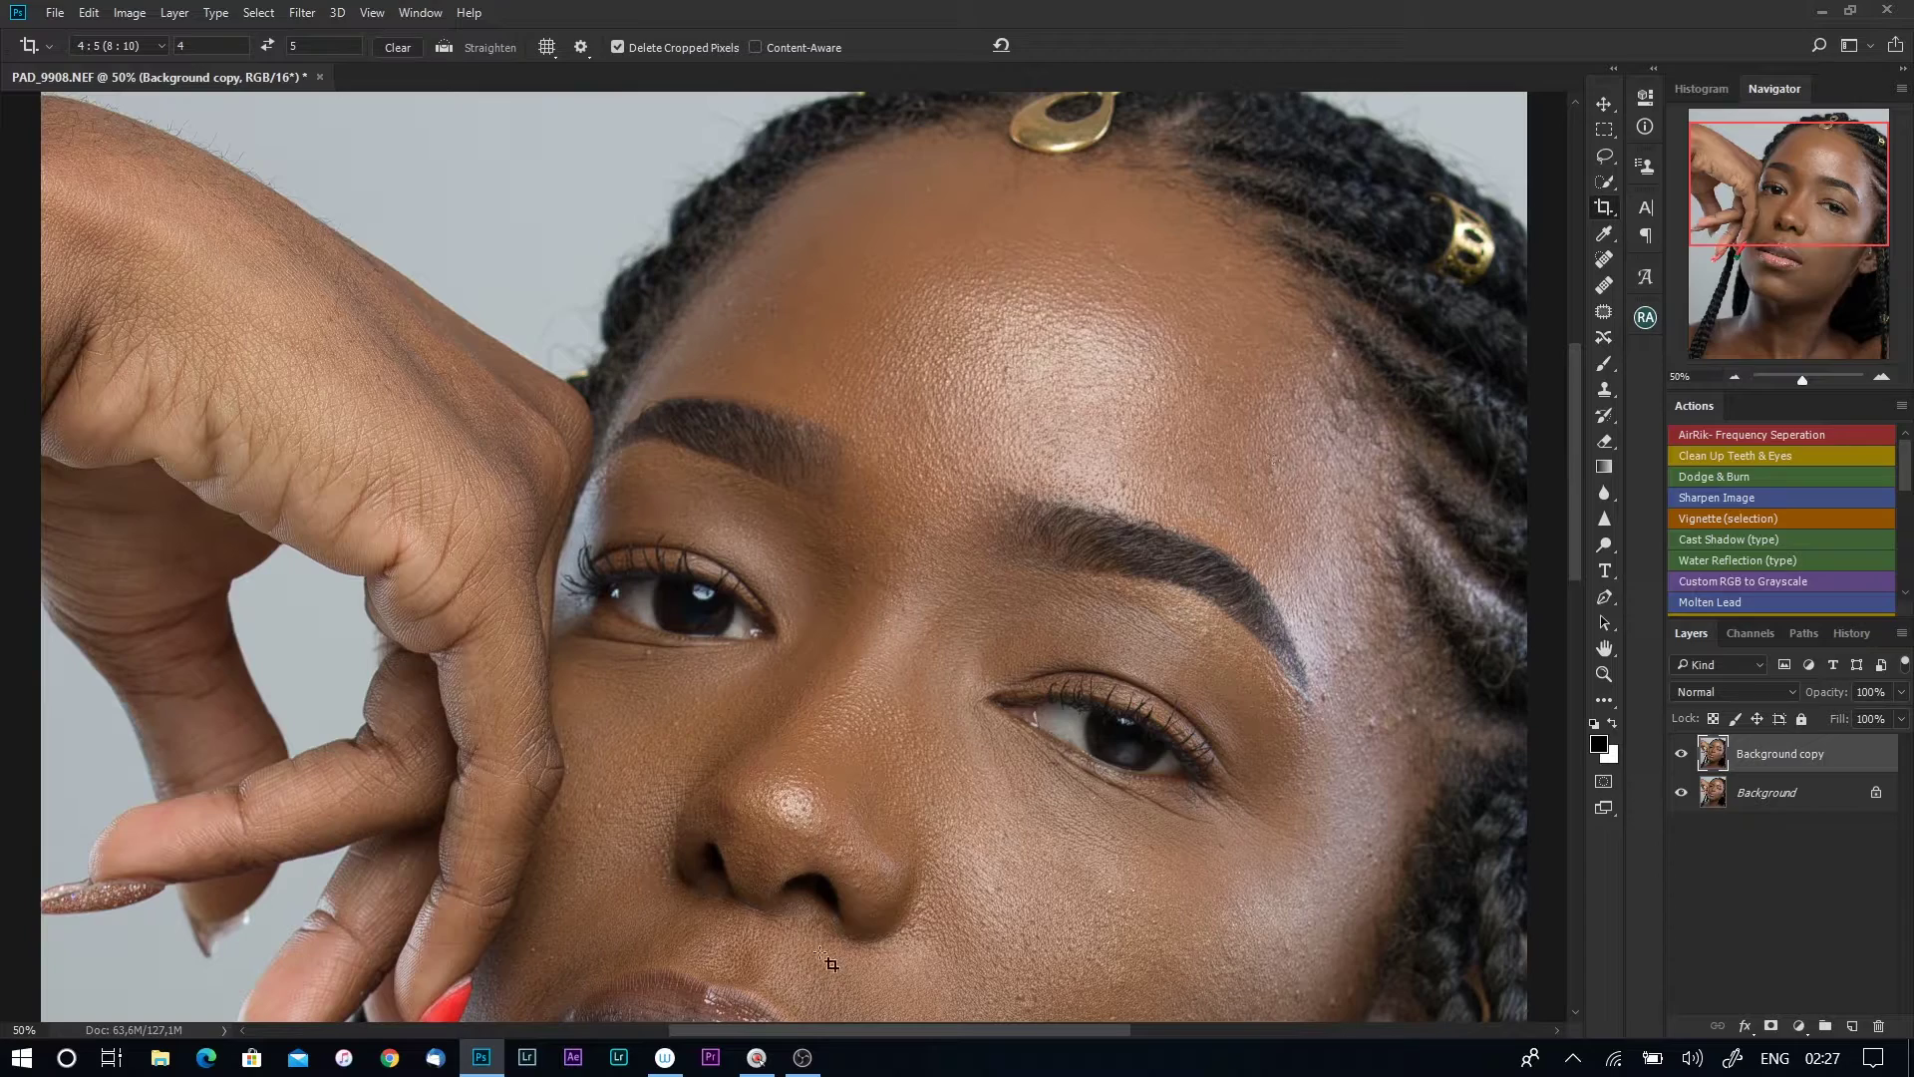
drag(891, 1027, 957, 1022)
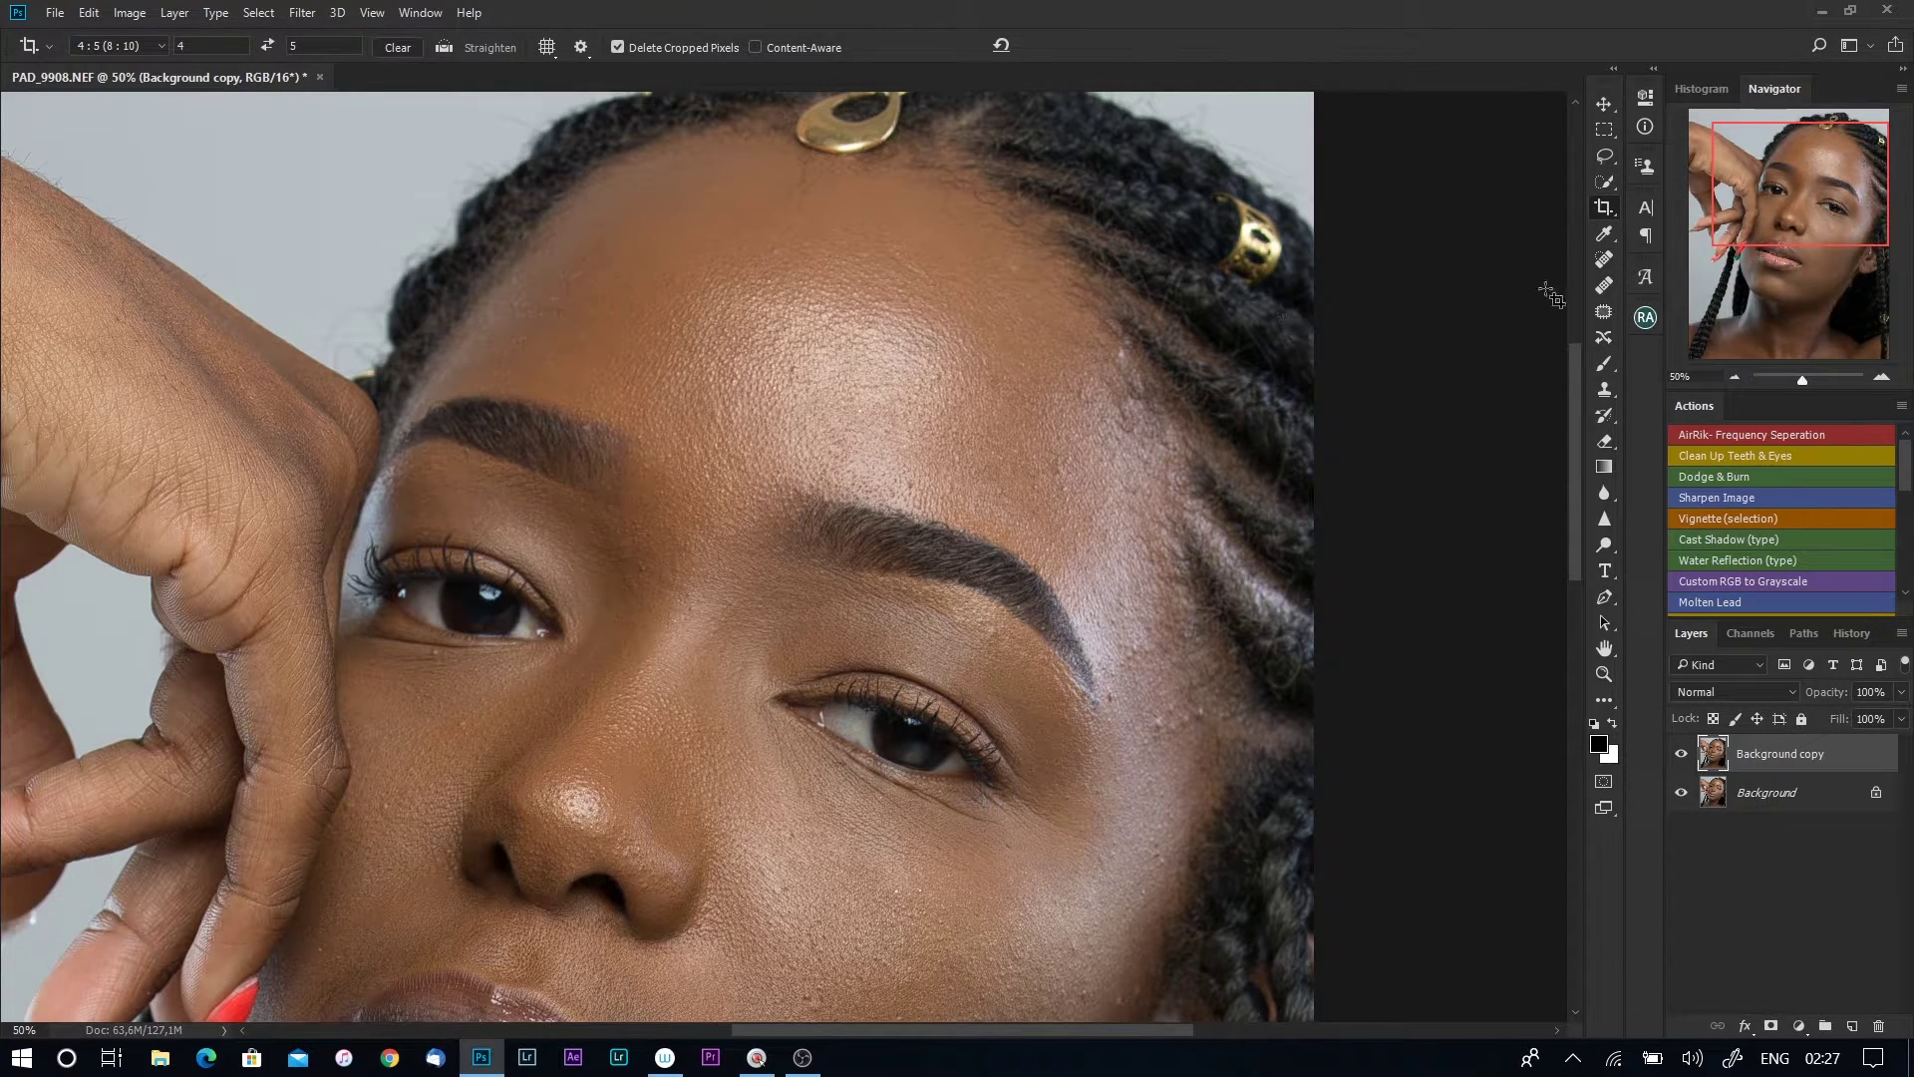
click(1604, 261)
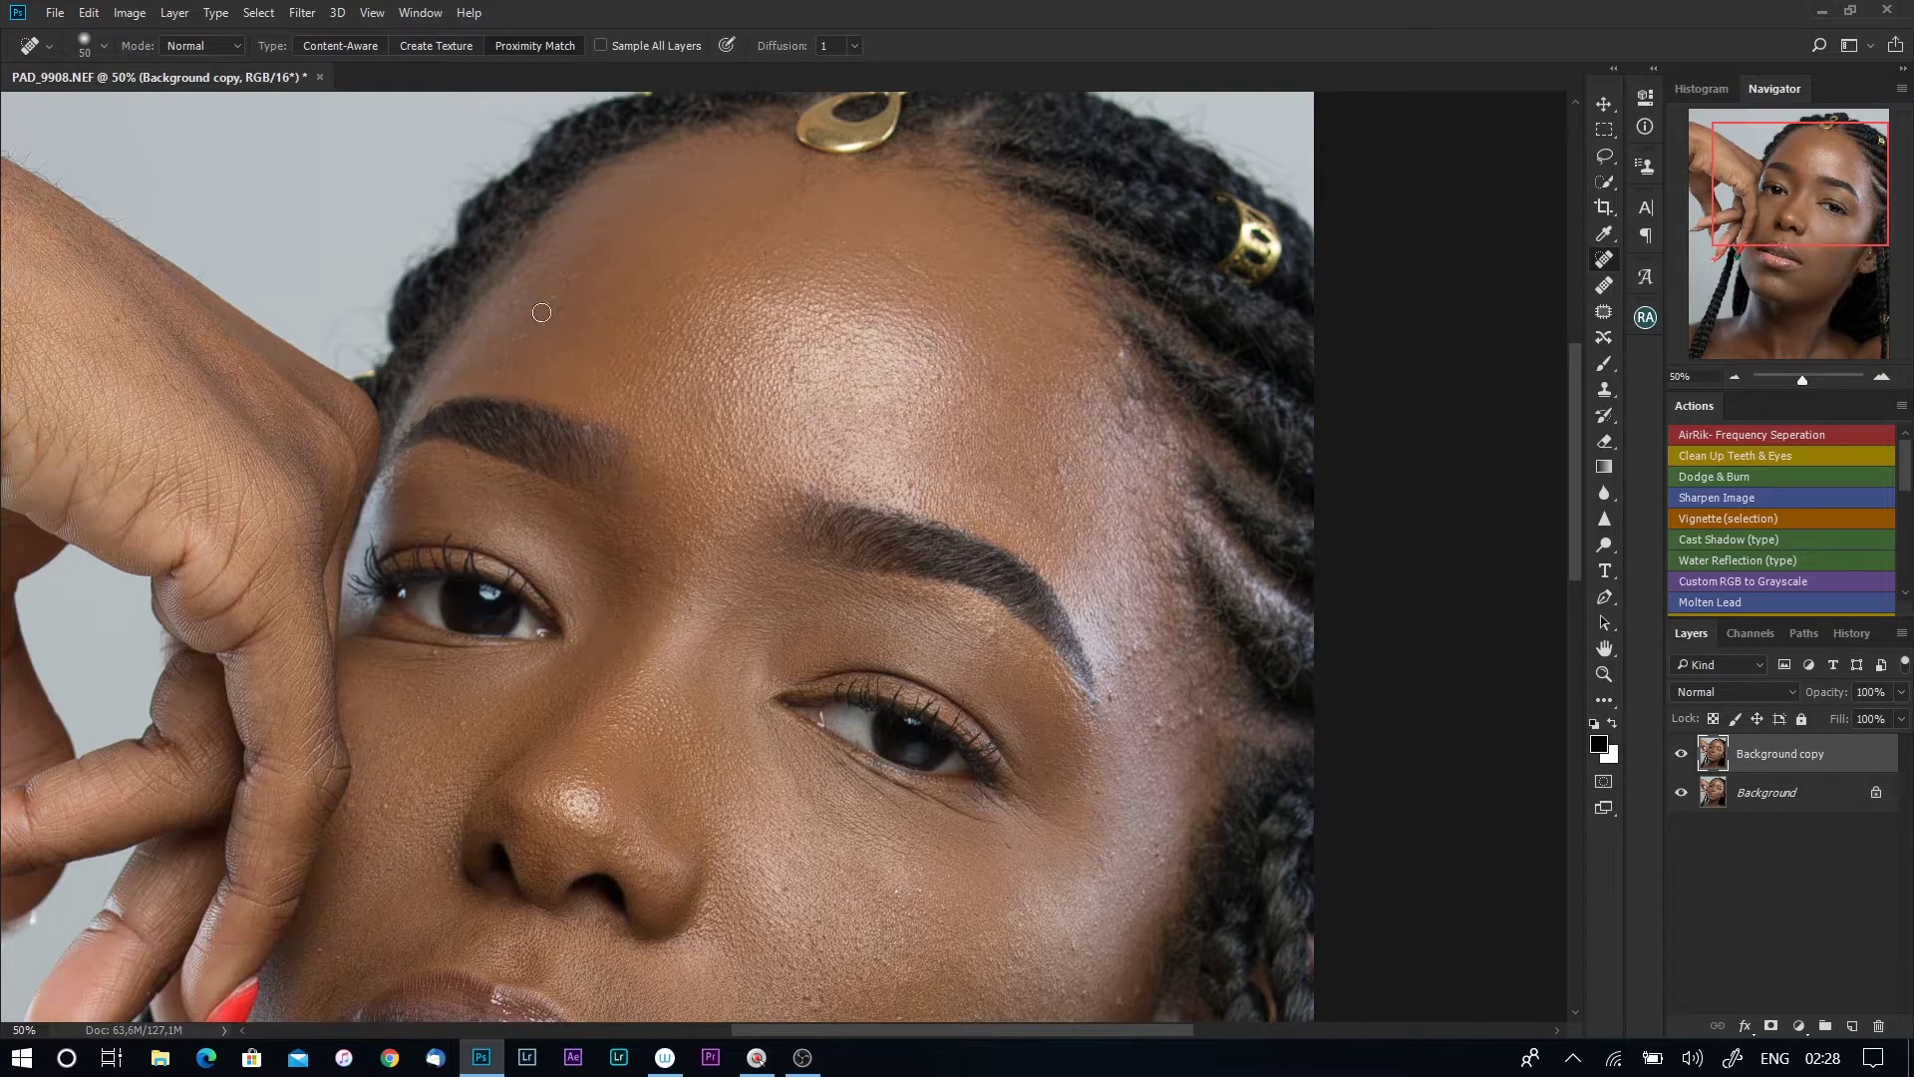
mouse_move(547, 299)
mouse_down()
mouse_move(523, 364)
mouse_move(517, 305)
mouse_up()
mouse_move(719, 379)
mouse_down()
mouse_move(710, 413)
mouse_move(735, 385)
mouse_up()
drag(1059, 470, 1055, 491)
drag(908, 475, 908, 487)
Step: Heal the bumps on the temple between the eyebrow's tail and the braids
mouse_move(1116, 694)
mouse_down()
mouse_move(1117, 713)
mouse_move(1119, 667)
mouse_up()
click(1118, 641)
click(1182, 713)
drag(1178, 728, 1184, 737)
click(1203, 707)
Step: Heal the spots on the fully visible cheek, below and beside the eye, up to the hairline
drag(1574, 436, 1561, 506)
drag(802, 686, 810, 717)
drag(782, 590, 784, 608)
drag(1136, 694, 1137, 694)
click(1156, 550)
click(1075, 639)
click(1076, 691)
drag(890, 756, 879, 773)
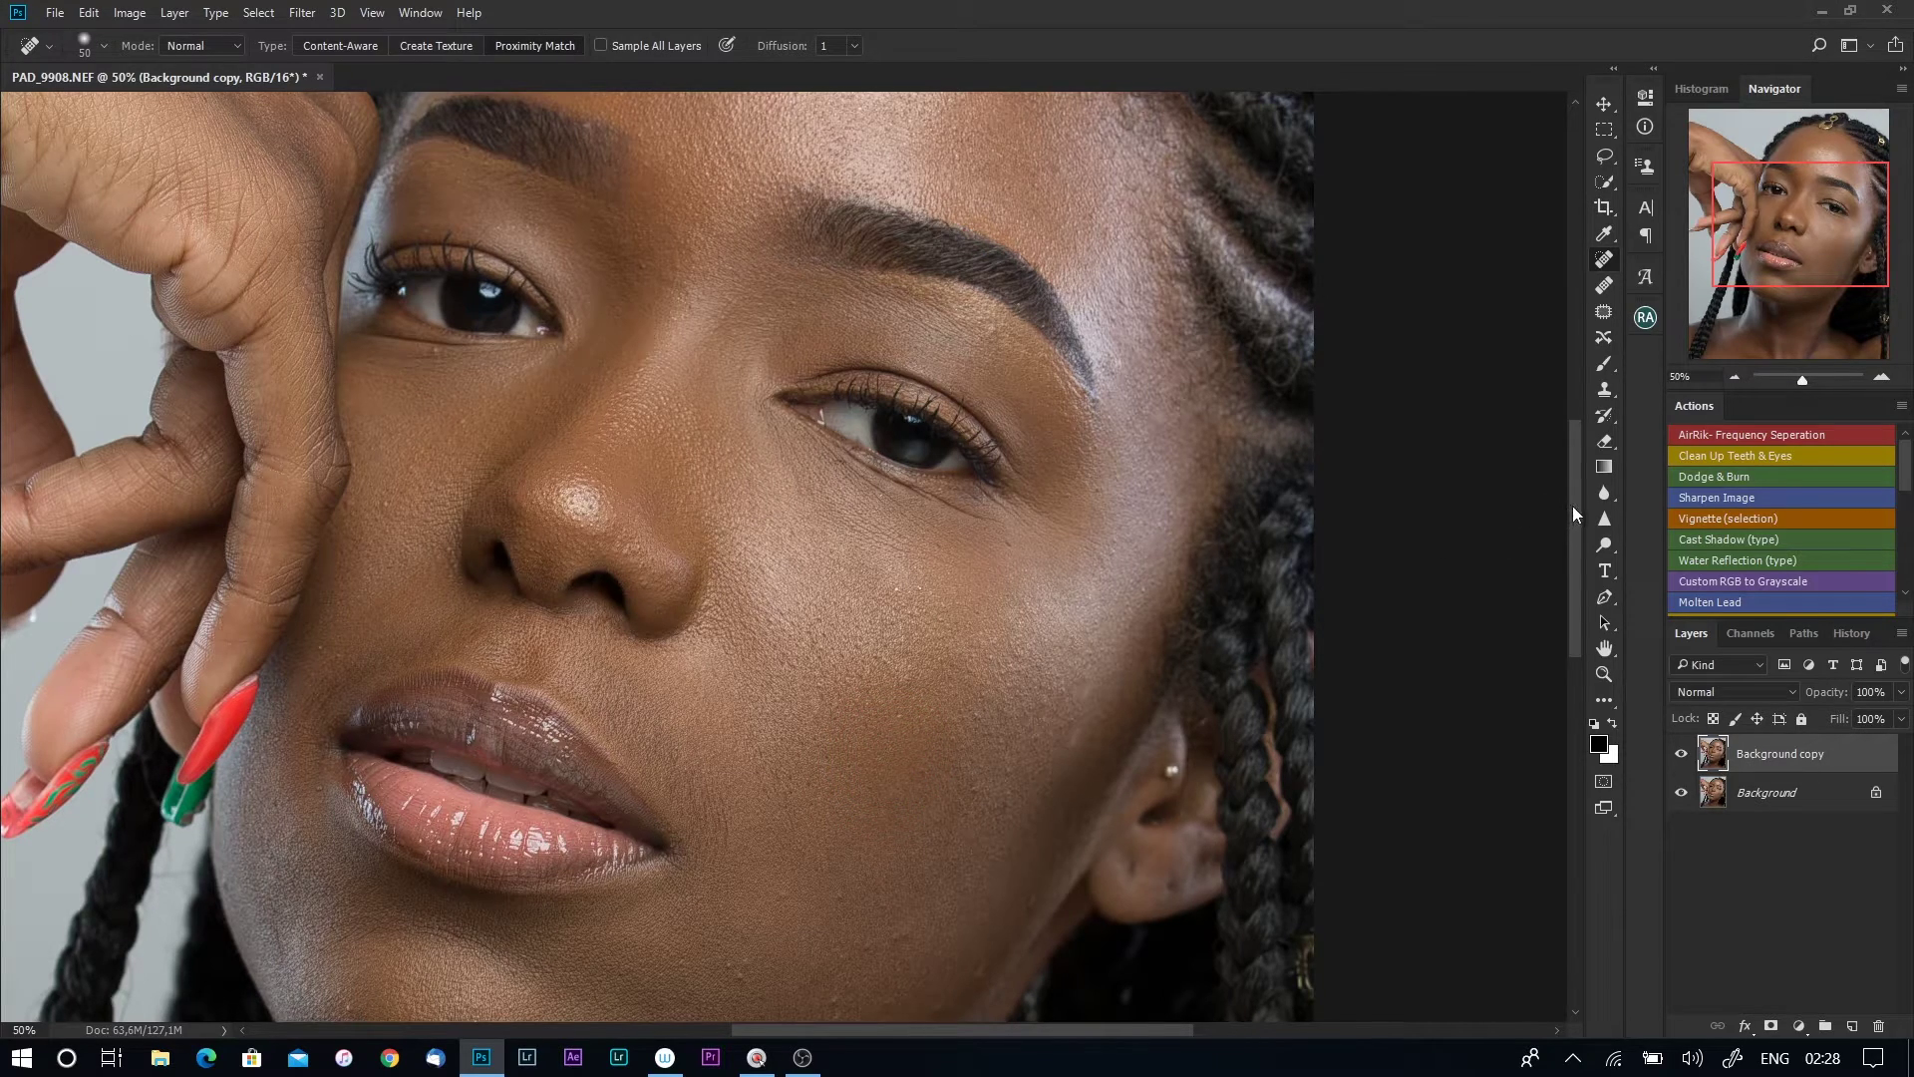
Step: Remove the bumps on the lower cheek and along the jaw on the earring side
drag(1573, 513, 1568, 547)
click(1081, 509)
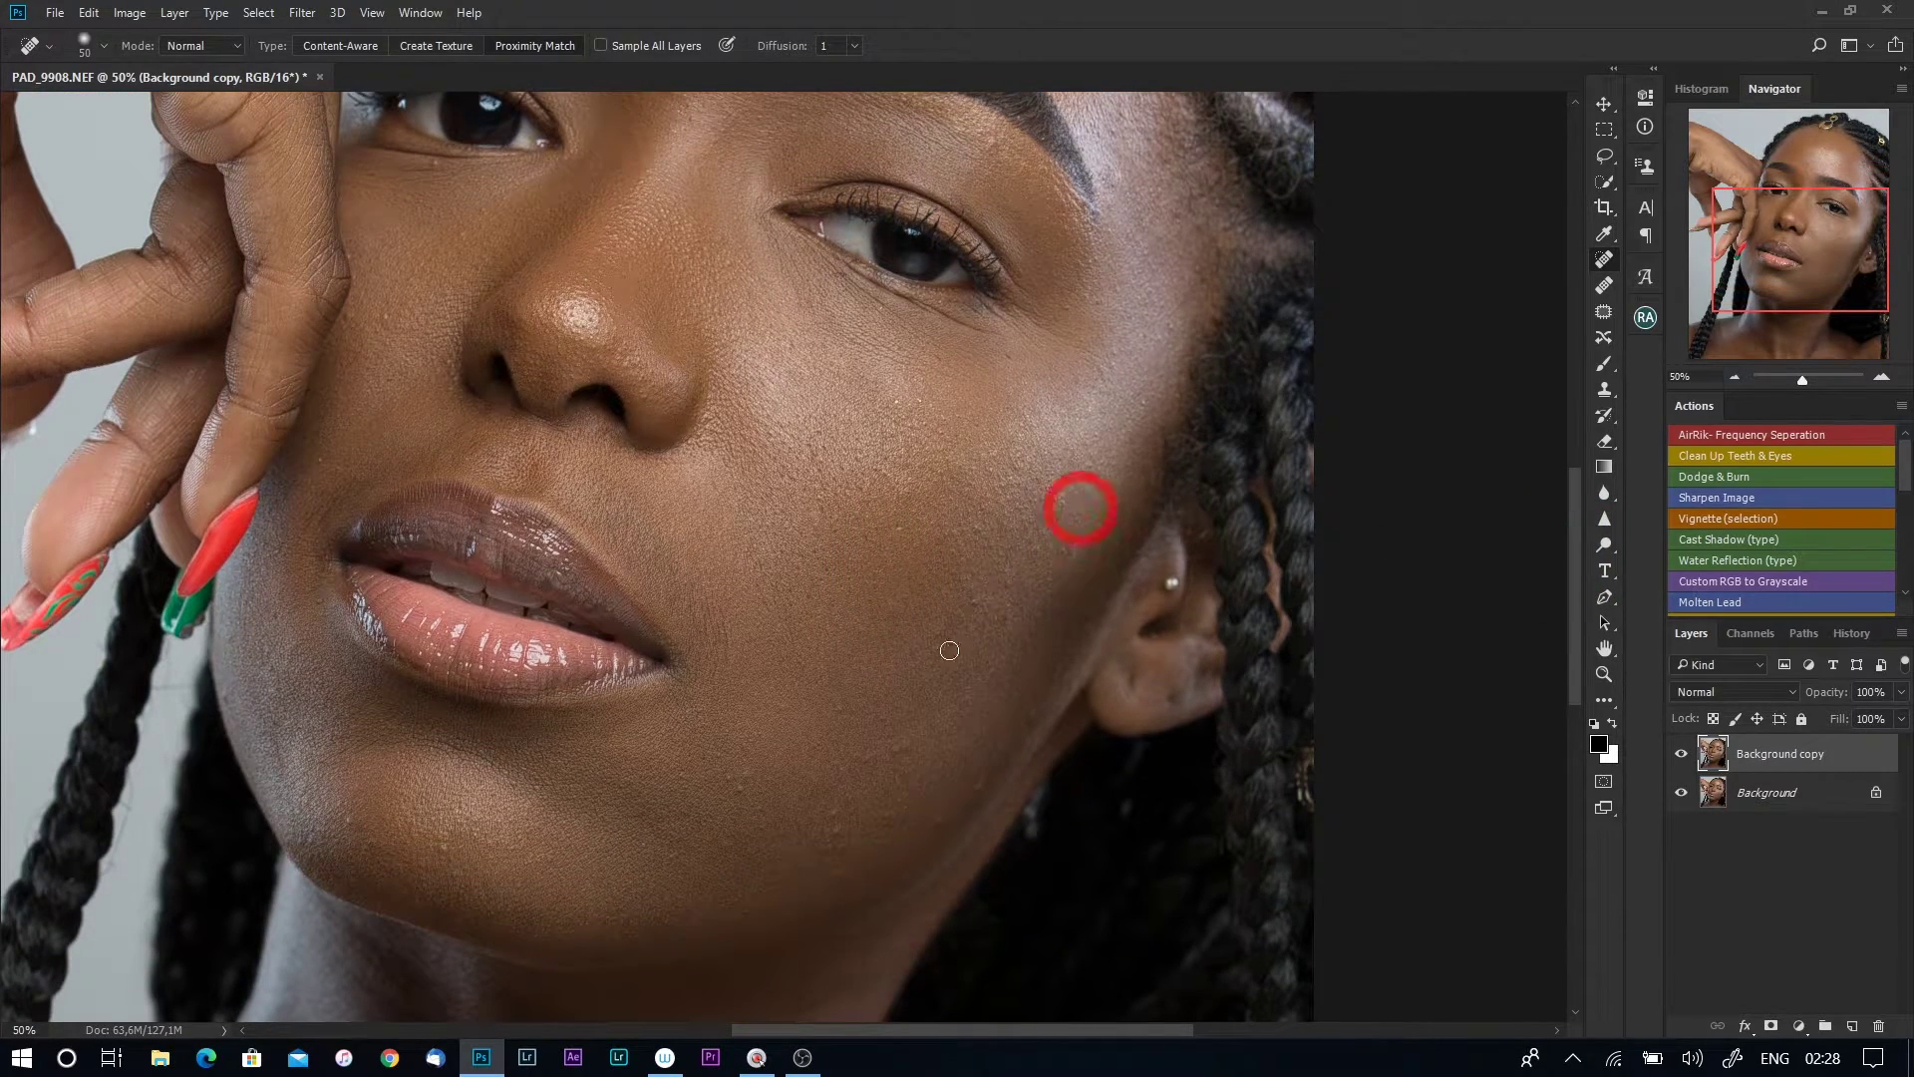
click(833, 835)
click(883, 814)
click(722, 775)
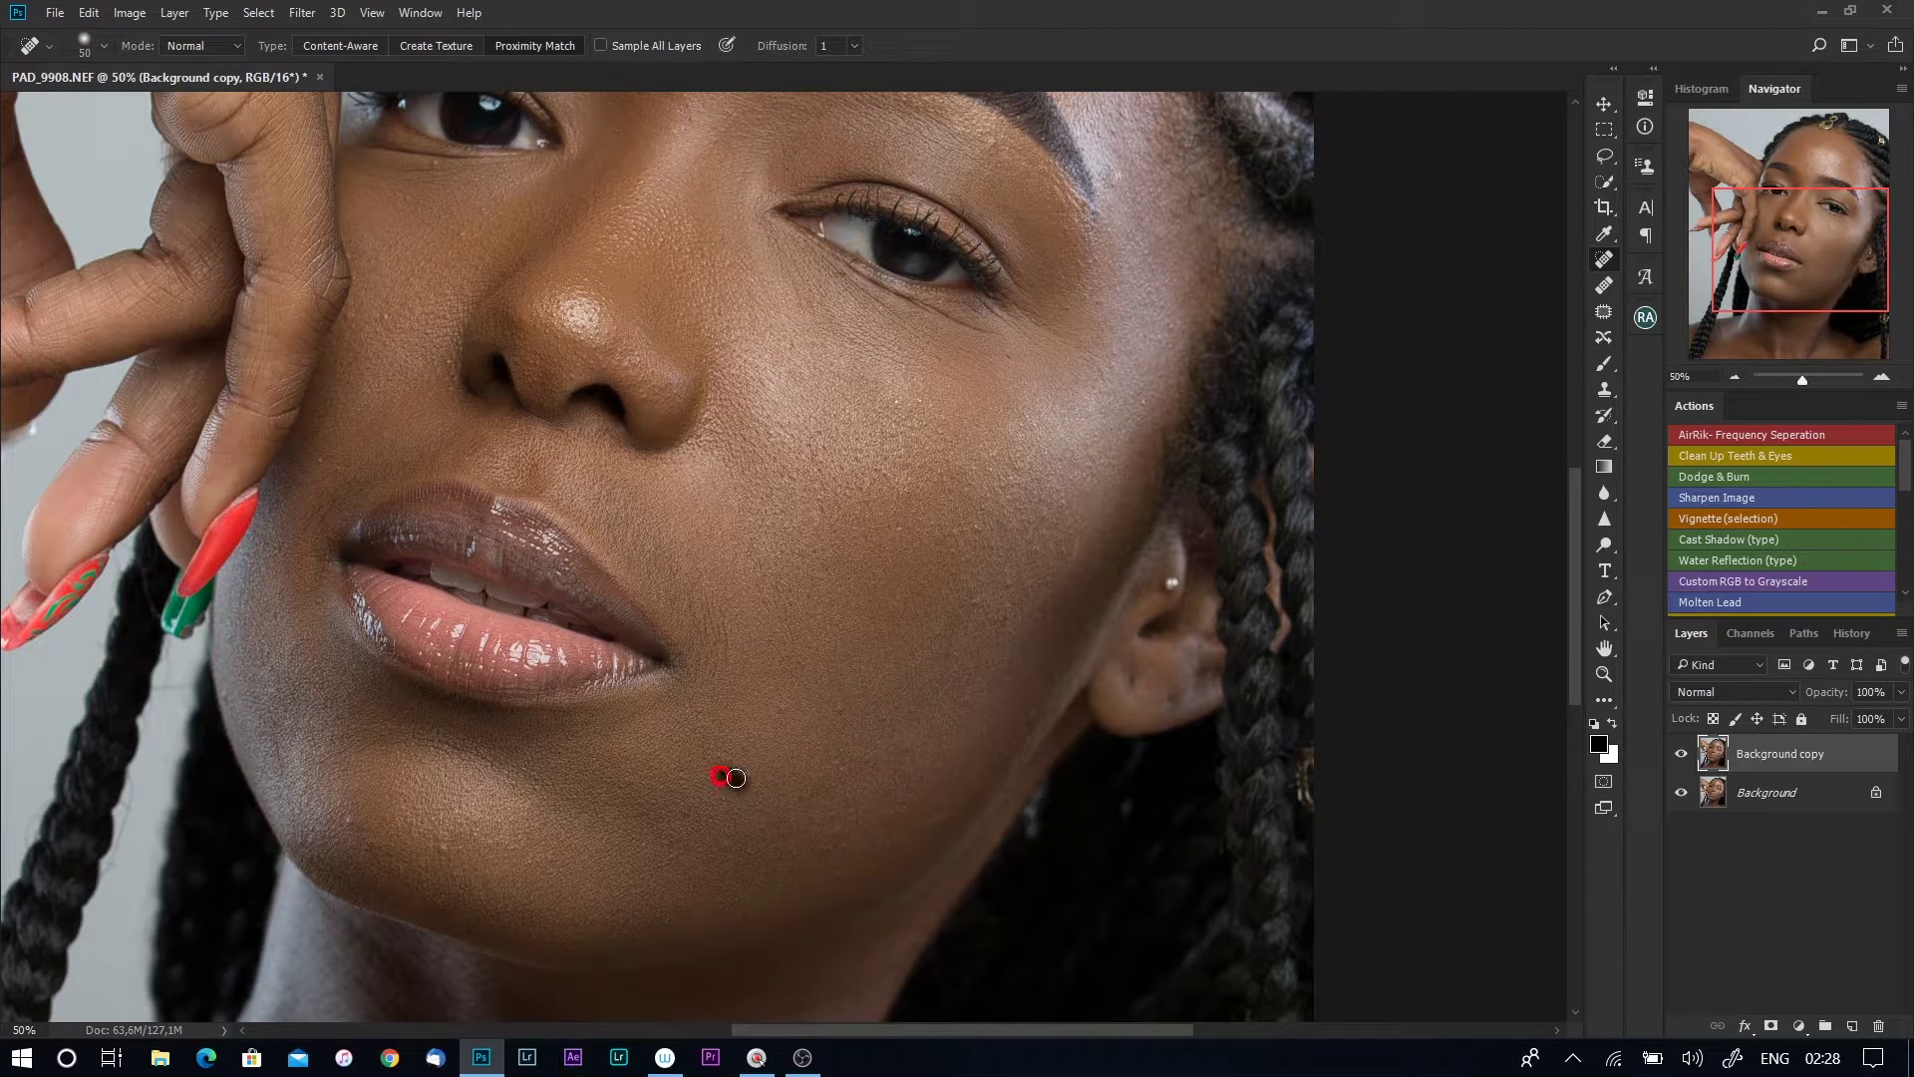
click(812, 708)
Step: Heal the blemishes on the chin and along the jaw beside the mouth, up to the fingers
click(442, 850)
click(354, 829)
click(302, 841)
click(282, 715)
click(258, 665)
click(293, 650)
click(257, 643)
click(309, 590)
click(319, 459)
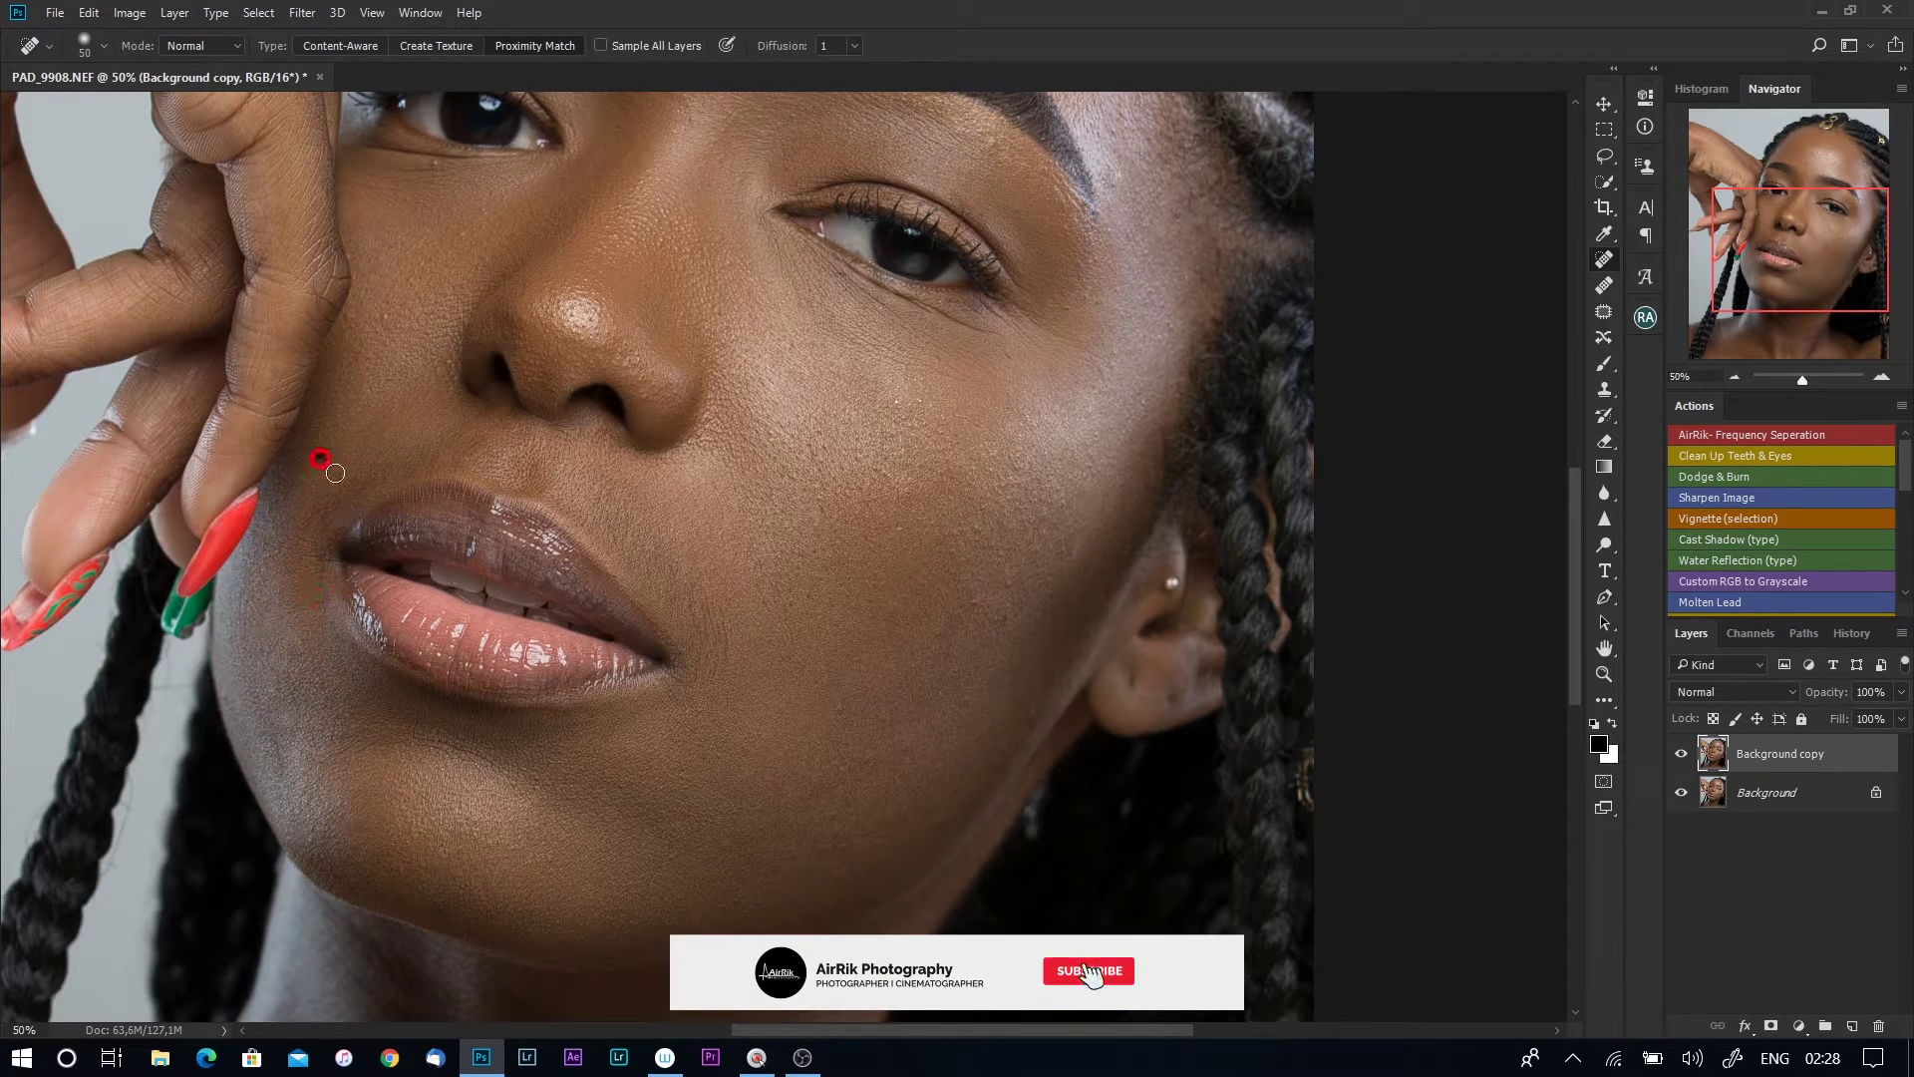
Step: Heal the small spots on the cheek under the eye next to the hand
click(463, 230)
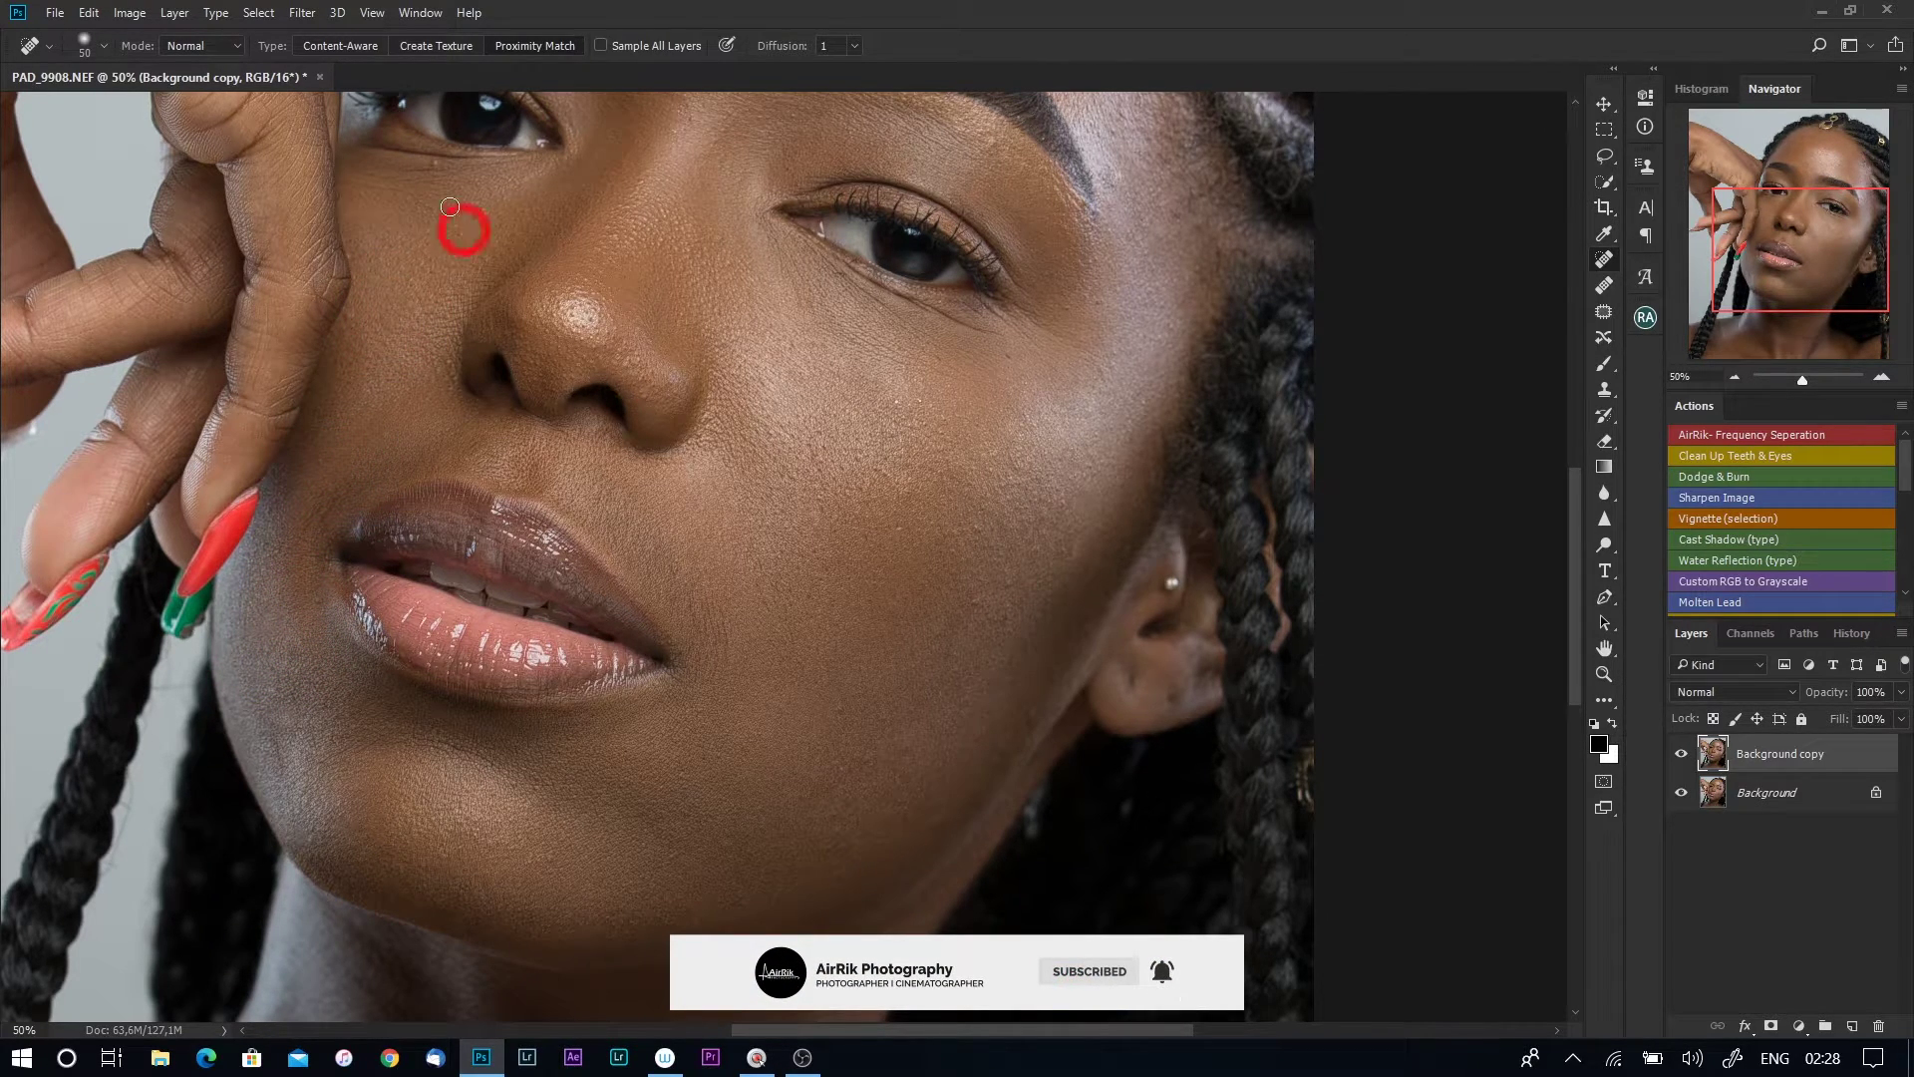
click(444, 180)
click(354, 250)
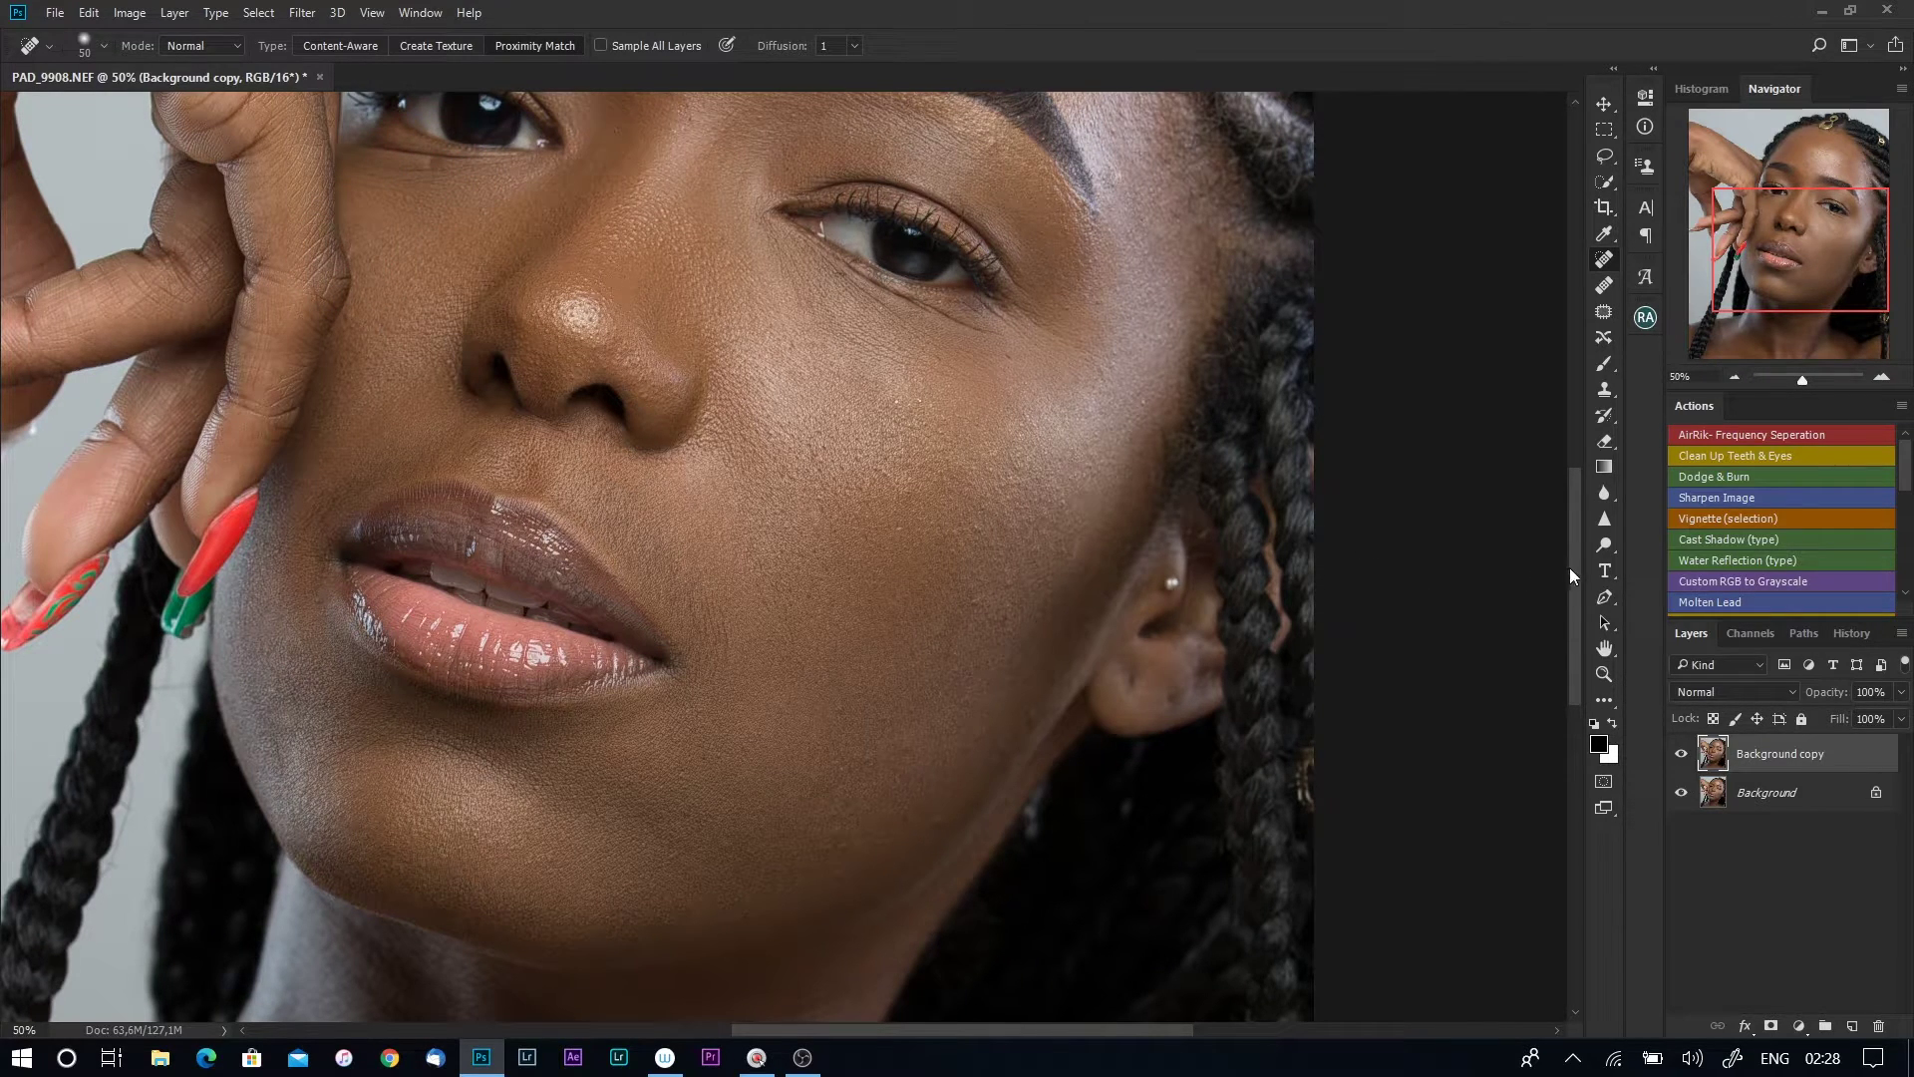
Step: Heal the remaining spots on the forehead's side, around the eyebrows and beside the outer eye corner
scroll(1571, 566, up, 5)
scroll(1575, 532, down, 3)
scroll(1575, 532, down, 7)
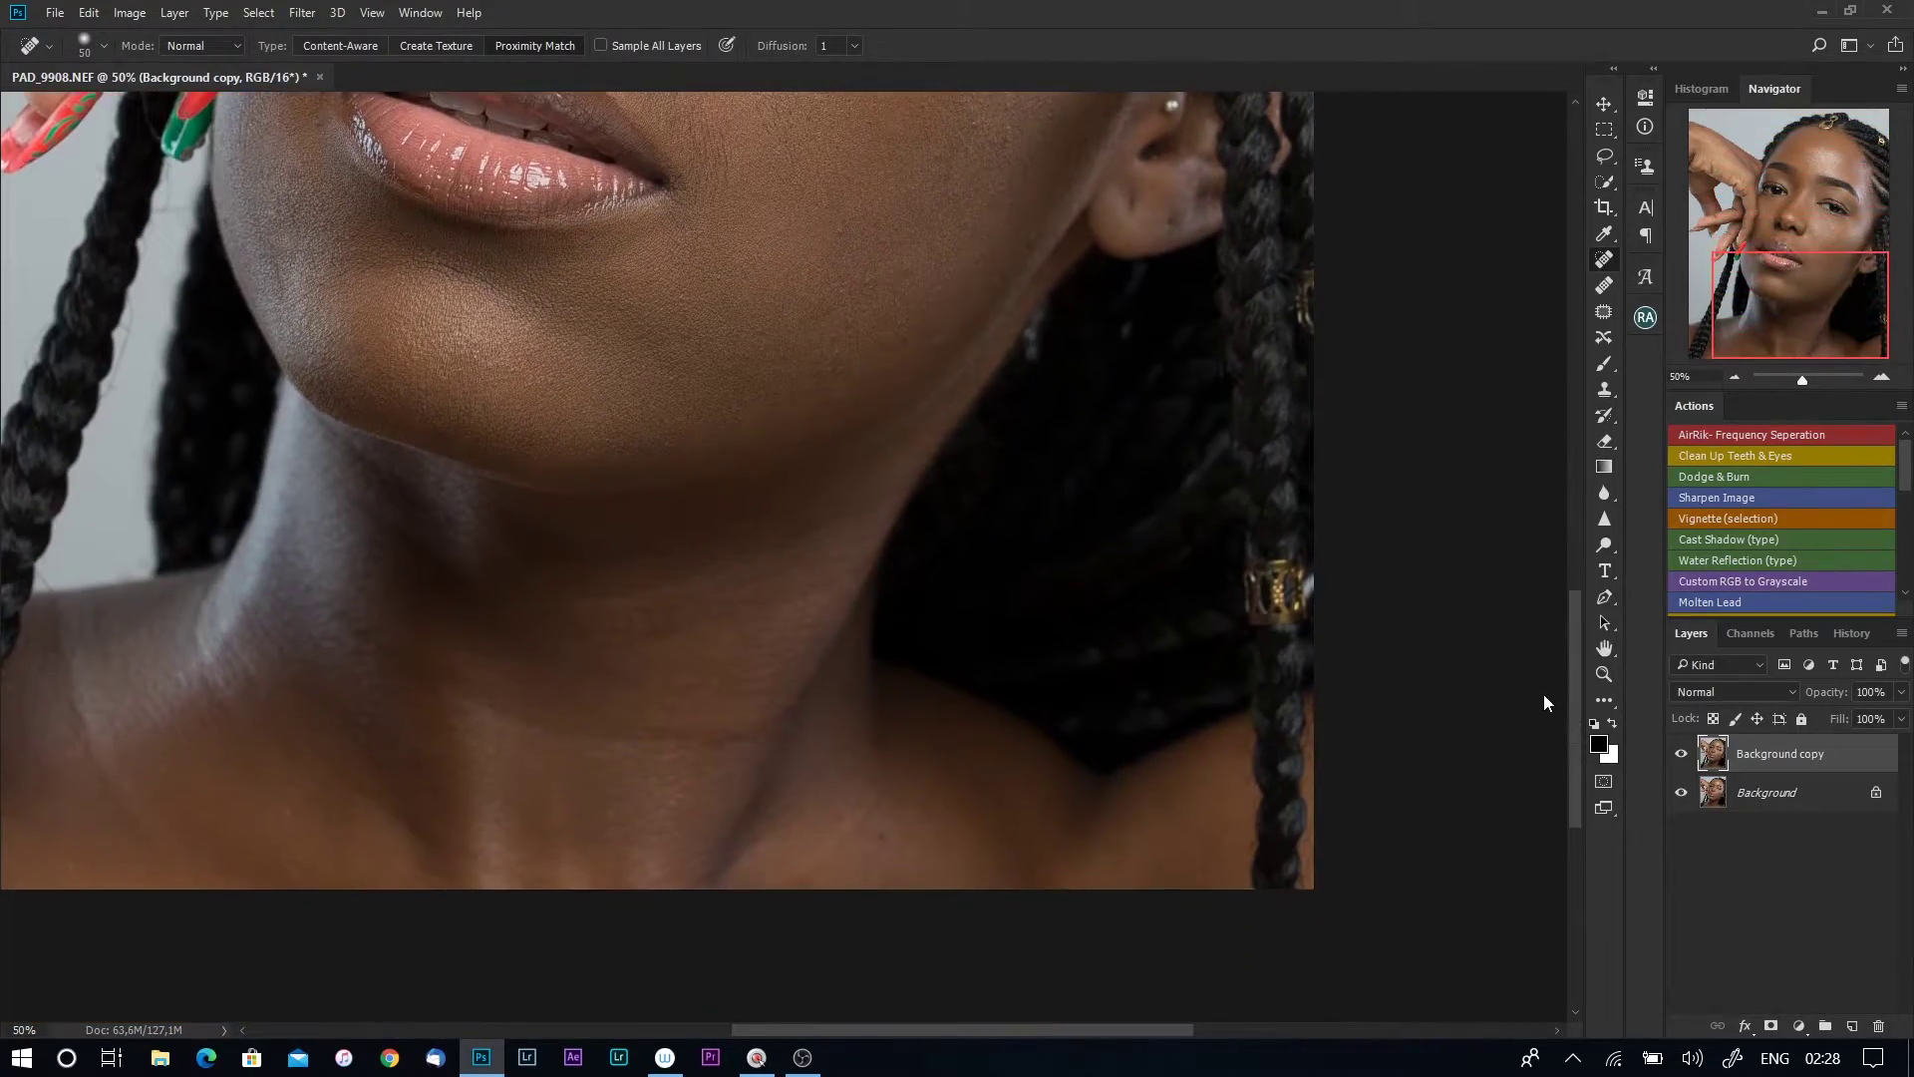
scroll(1543, 694, up, 8)
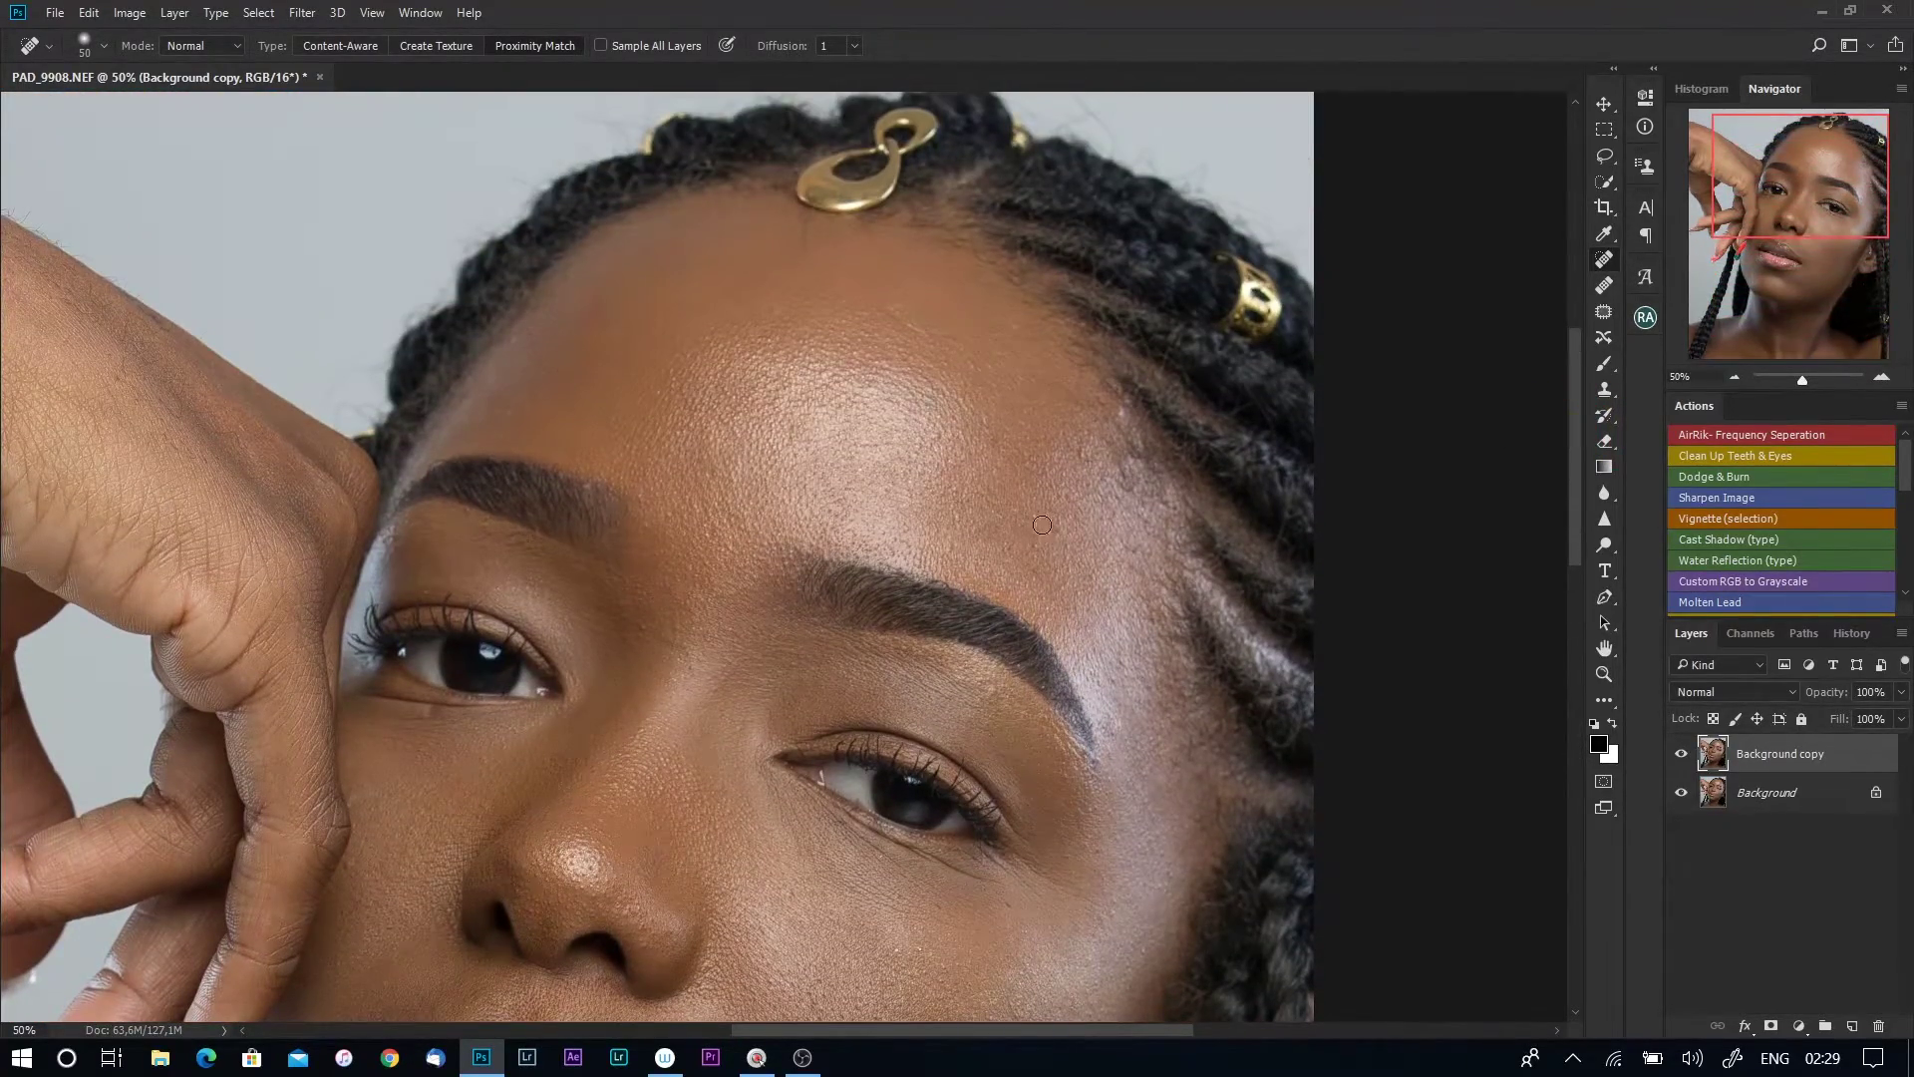
click(1055, 536)
click(1089, 582)
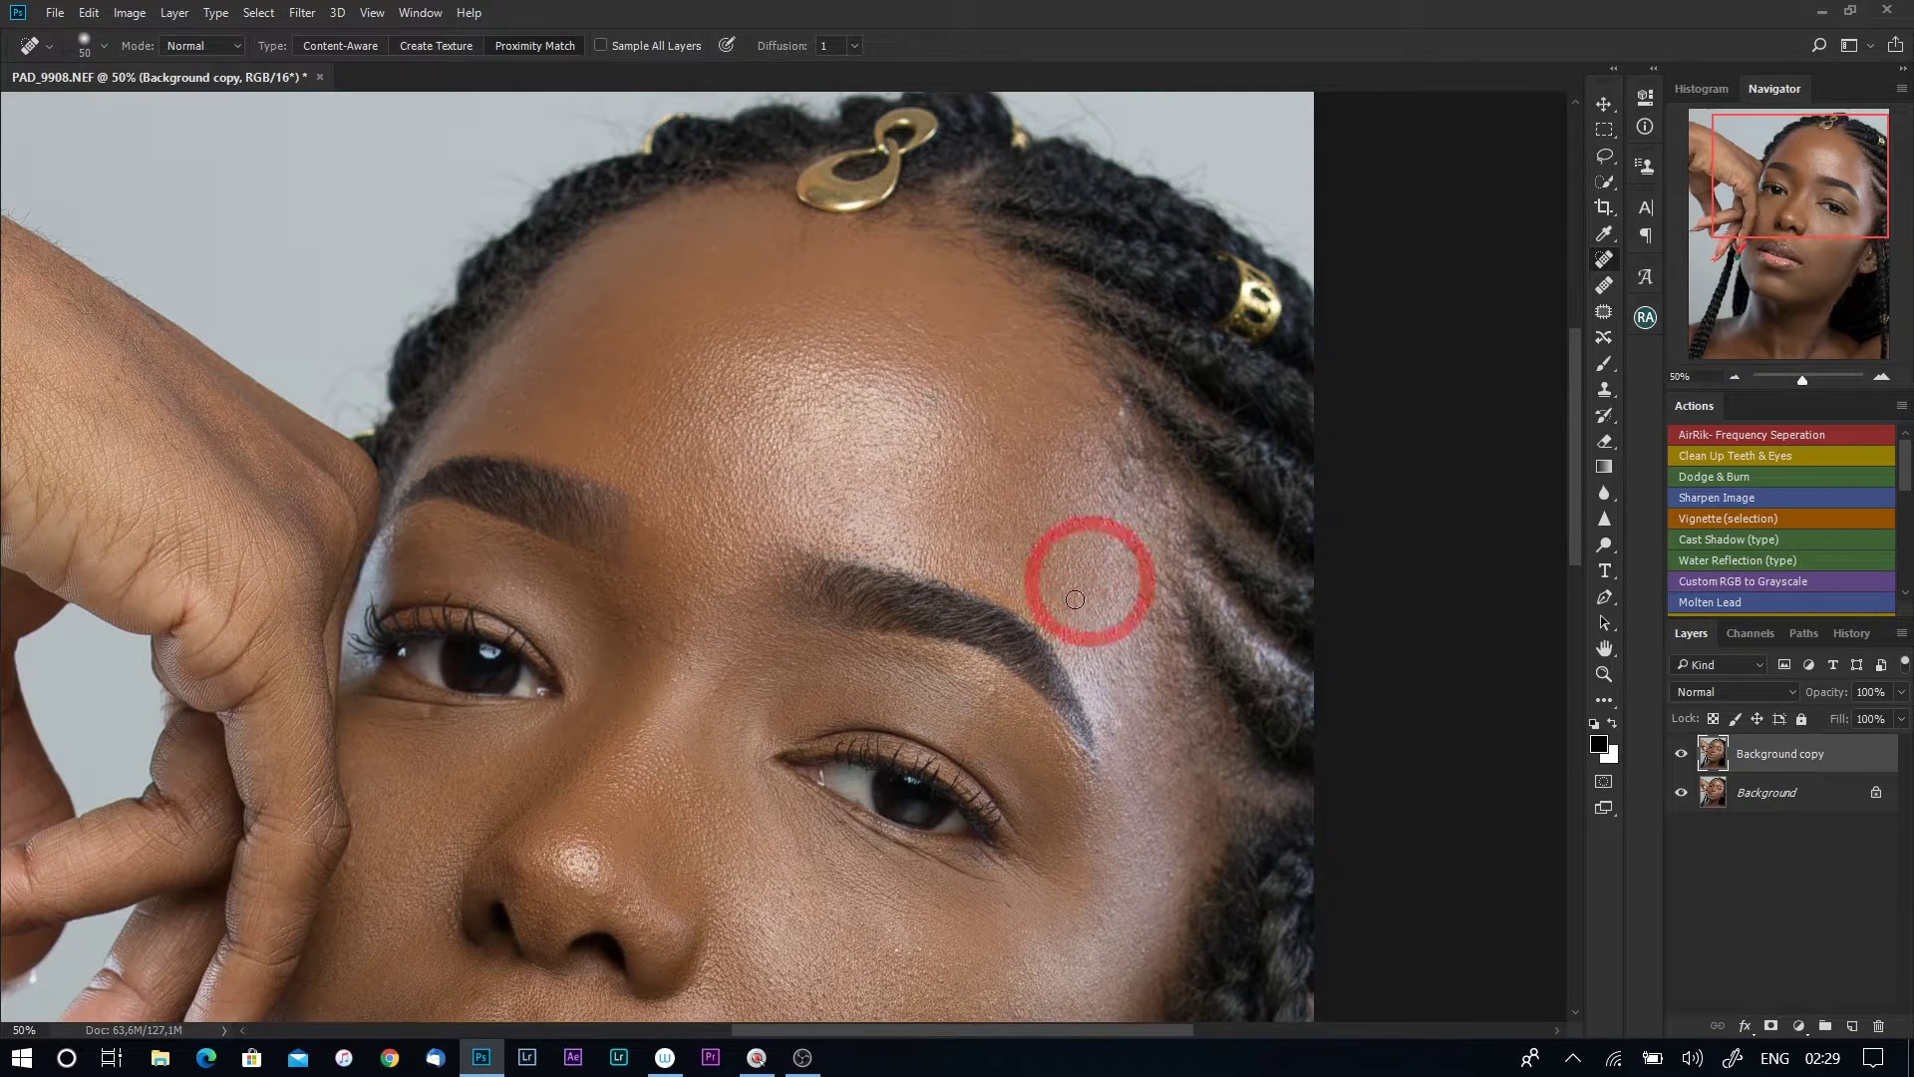
click(1083, 637)
click(1115, 676)
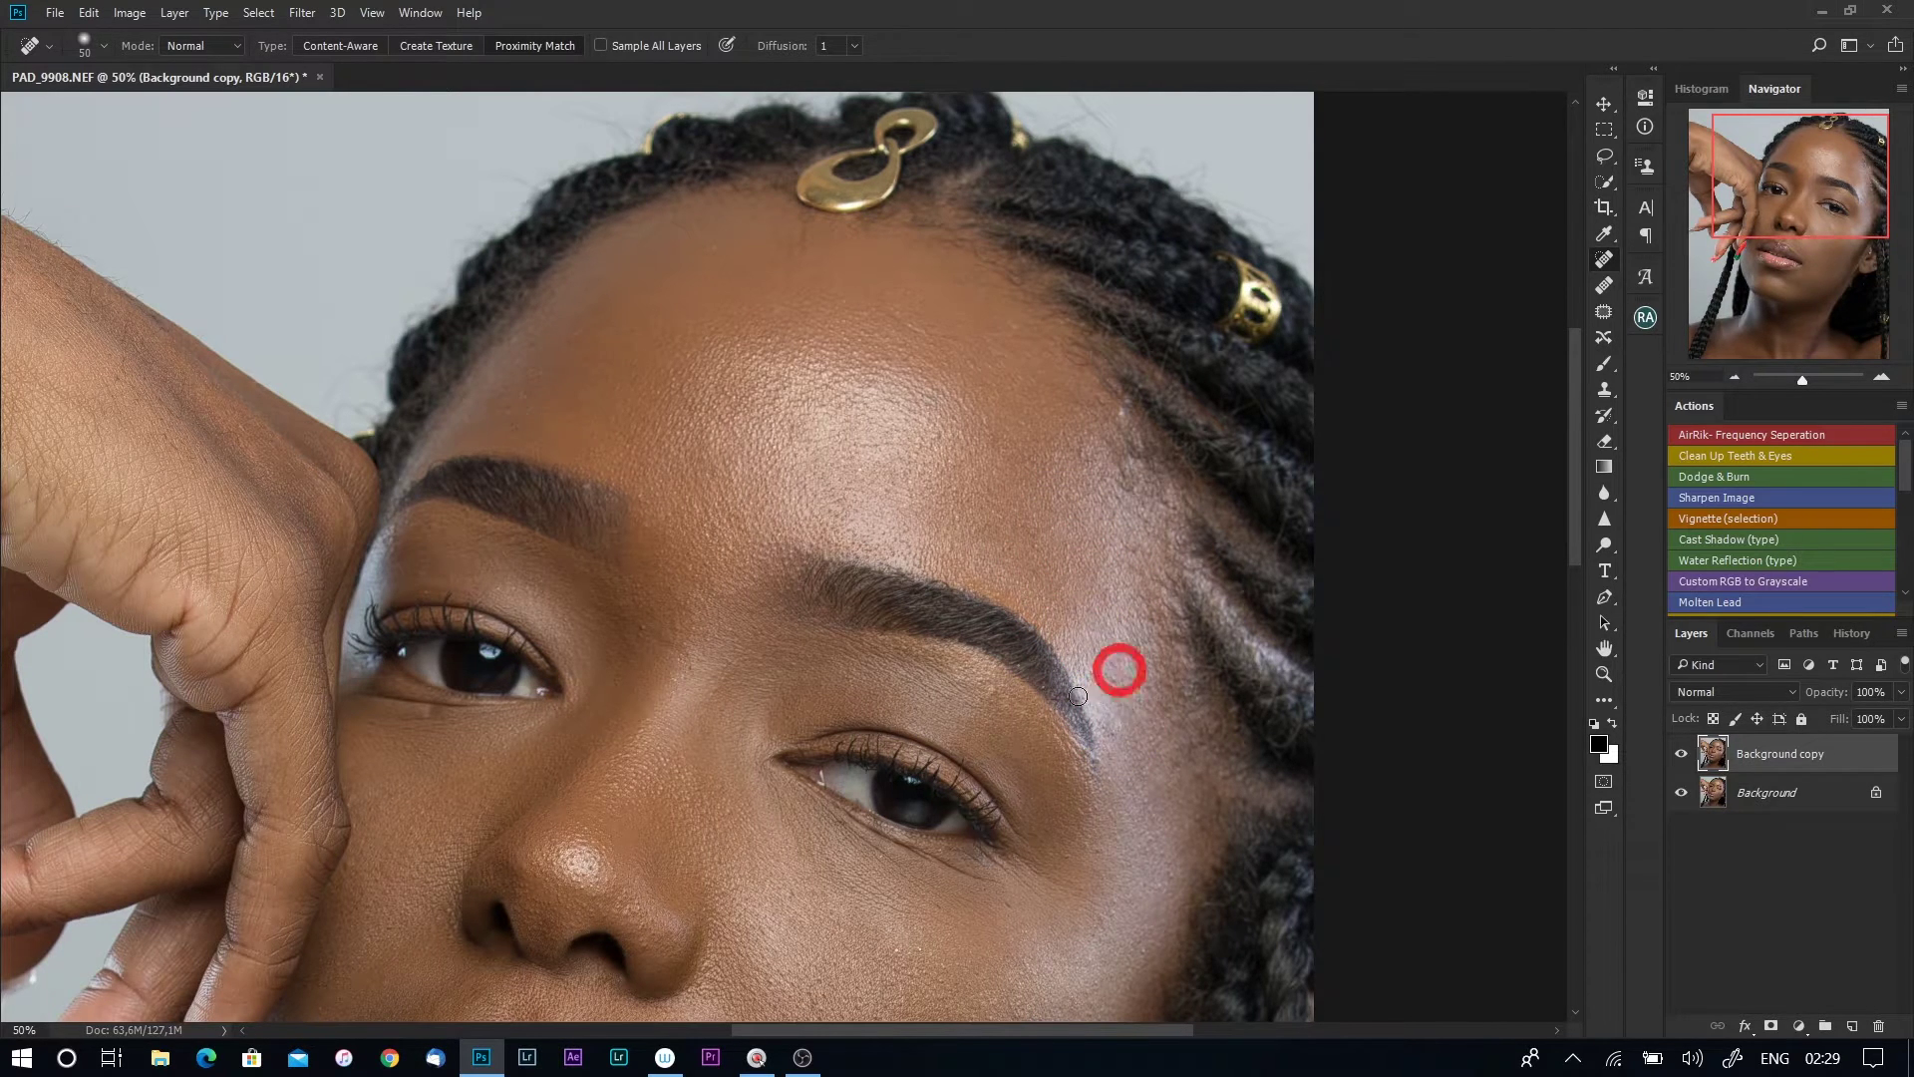
click(1092, 862)
click(591, 493)
Step: Duplicate the retouched Background copy layer and rename the lower copy "Low frewuency"
key(ctrl+0)
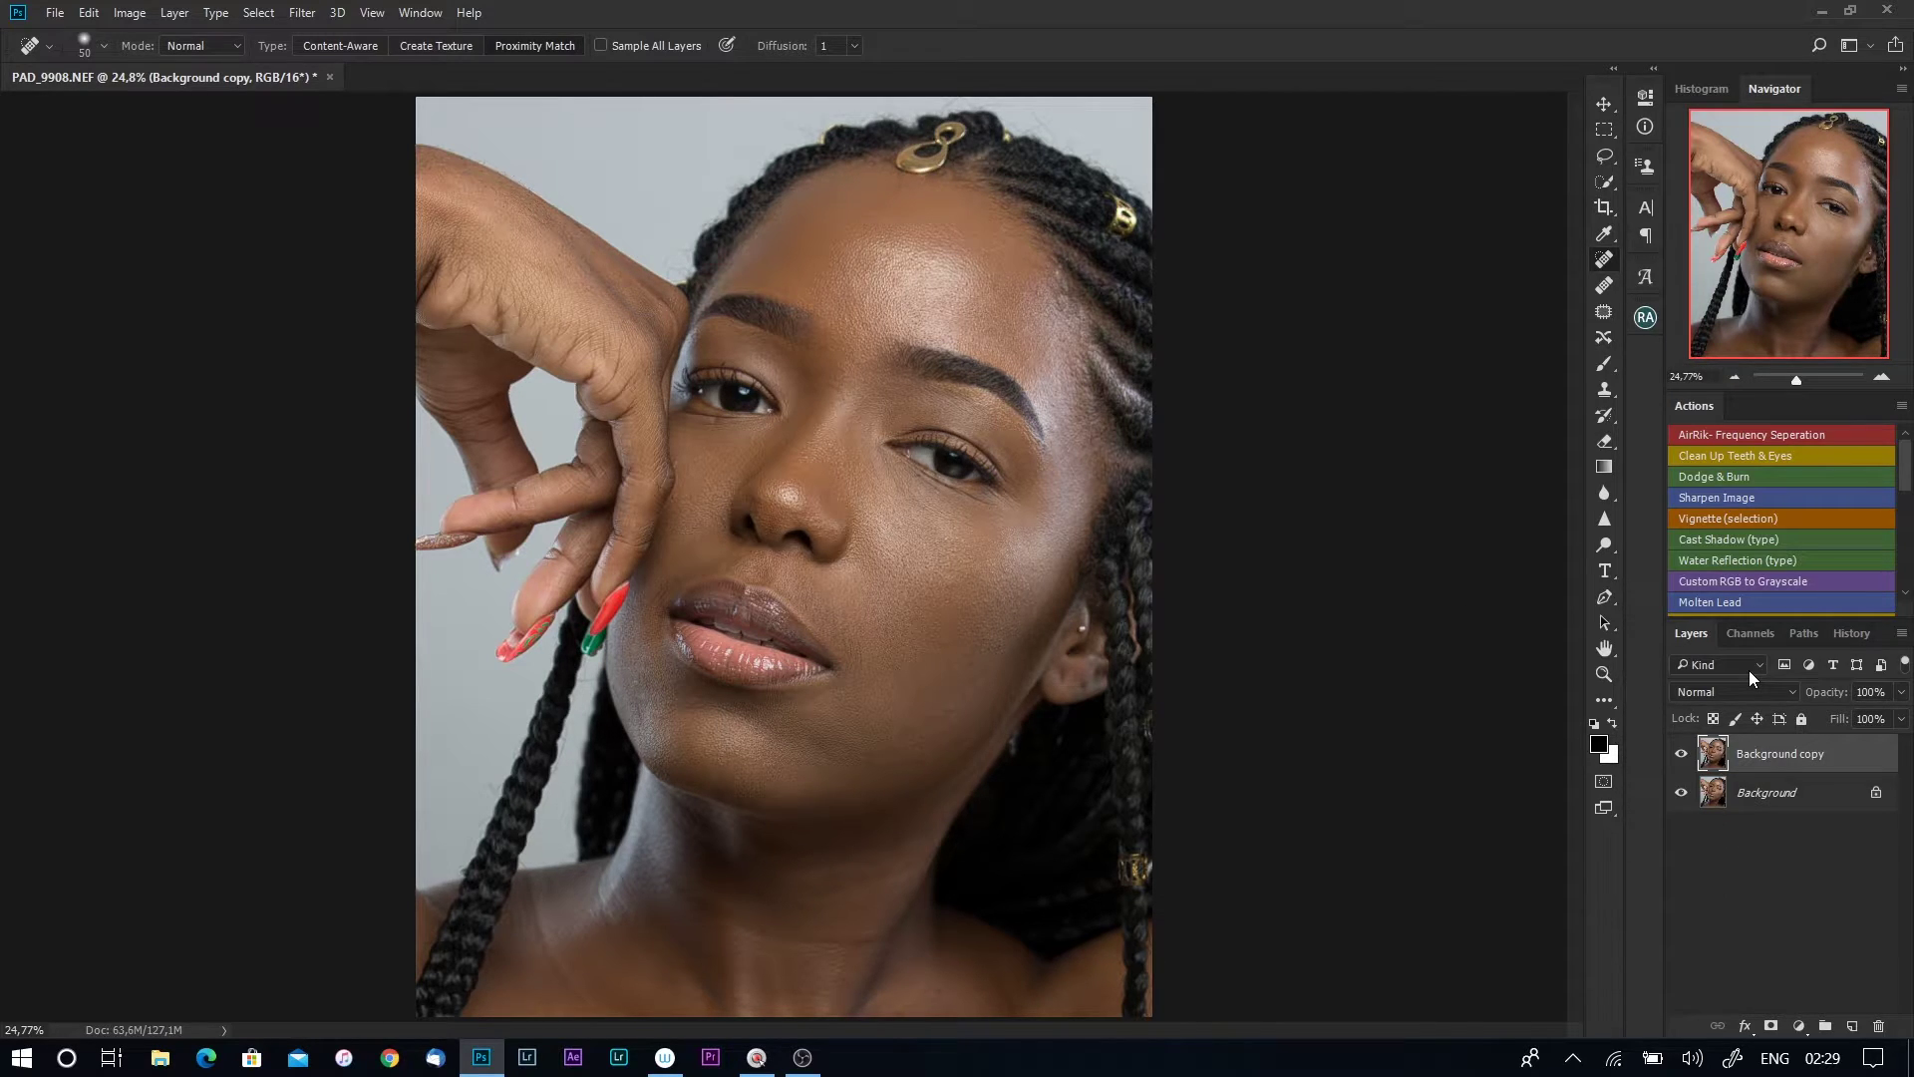
key(ctrl+j)
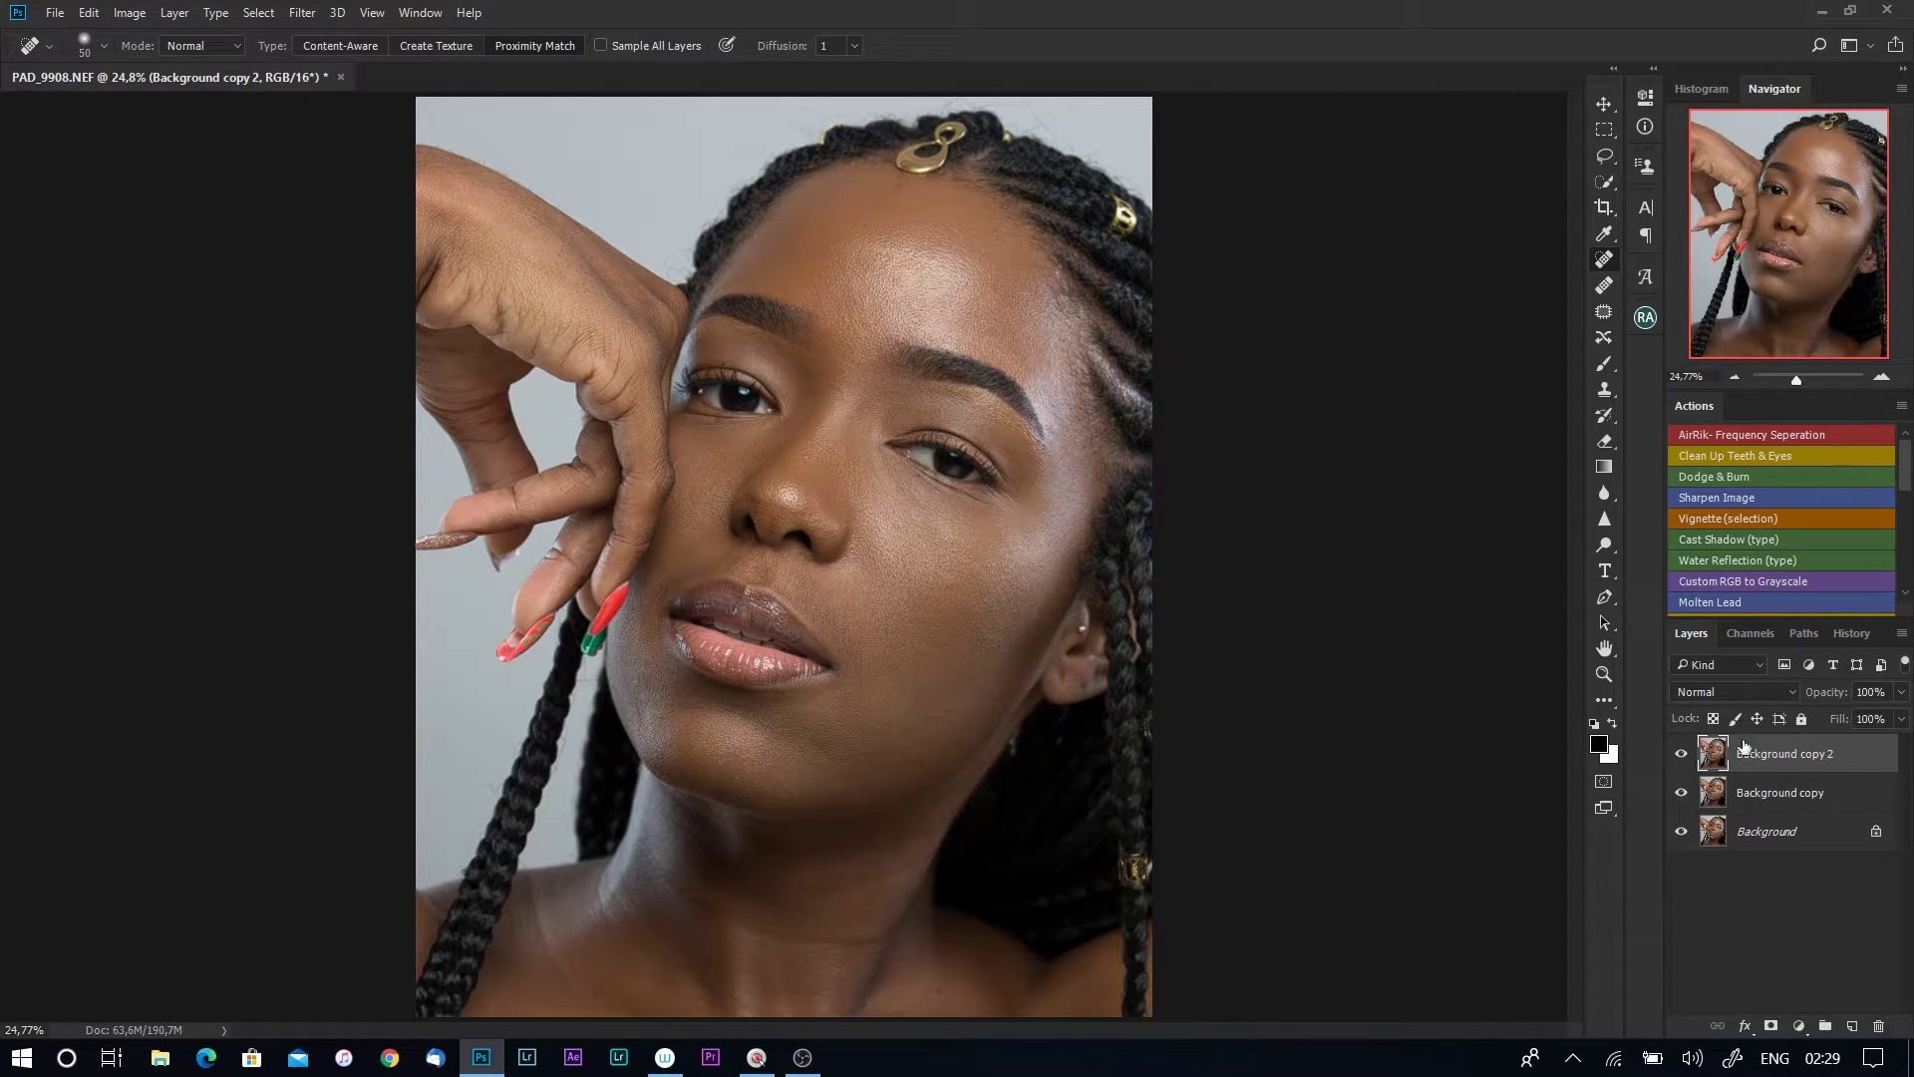
click(1781, 800)
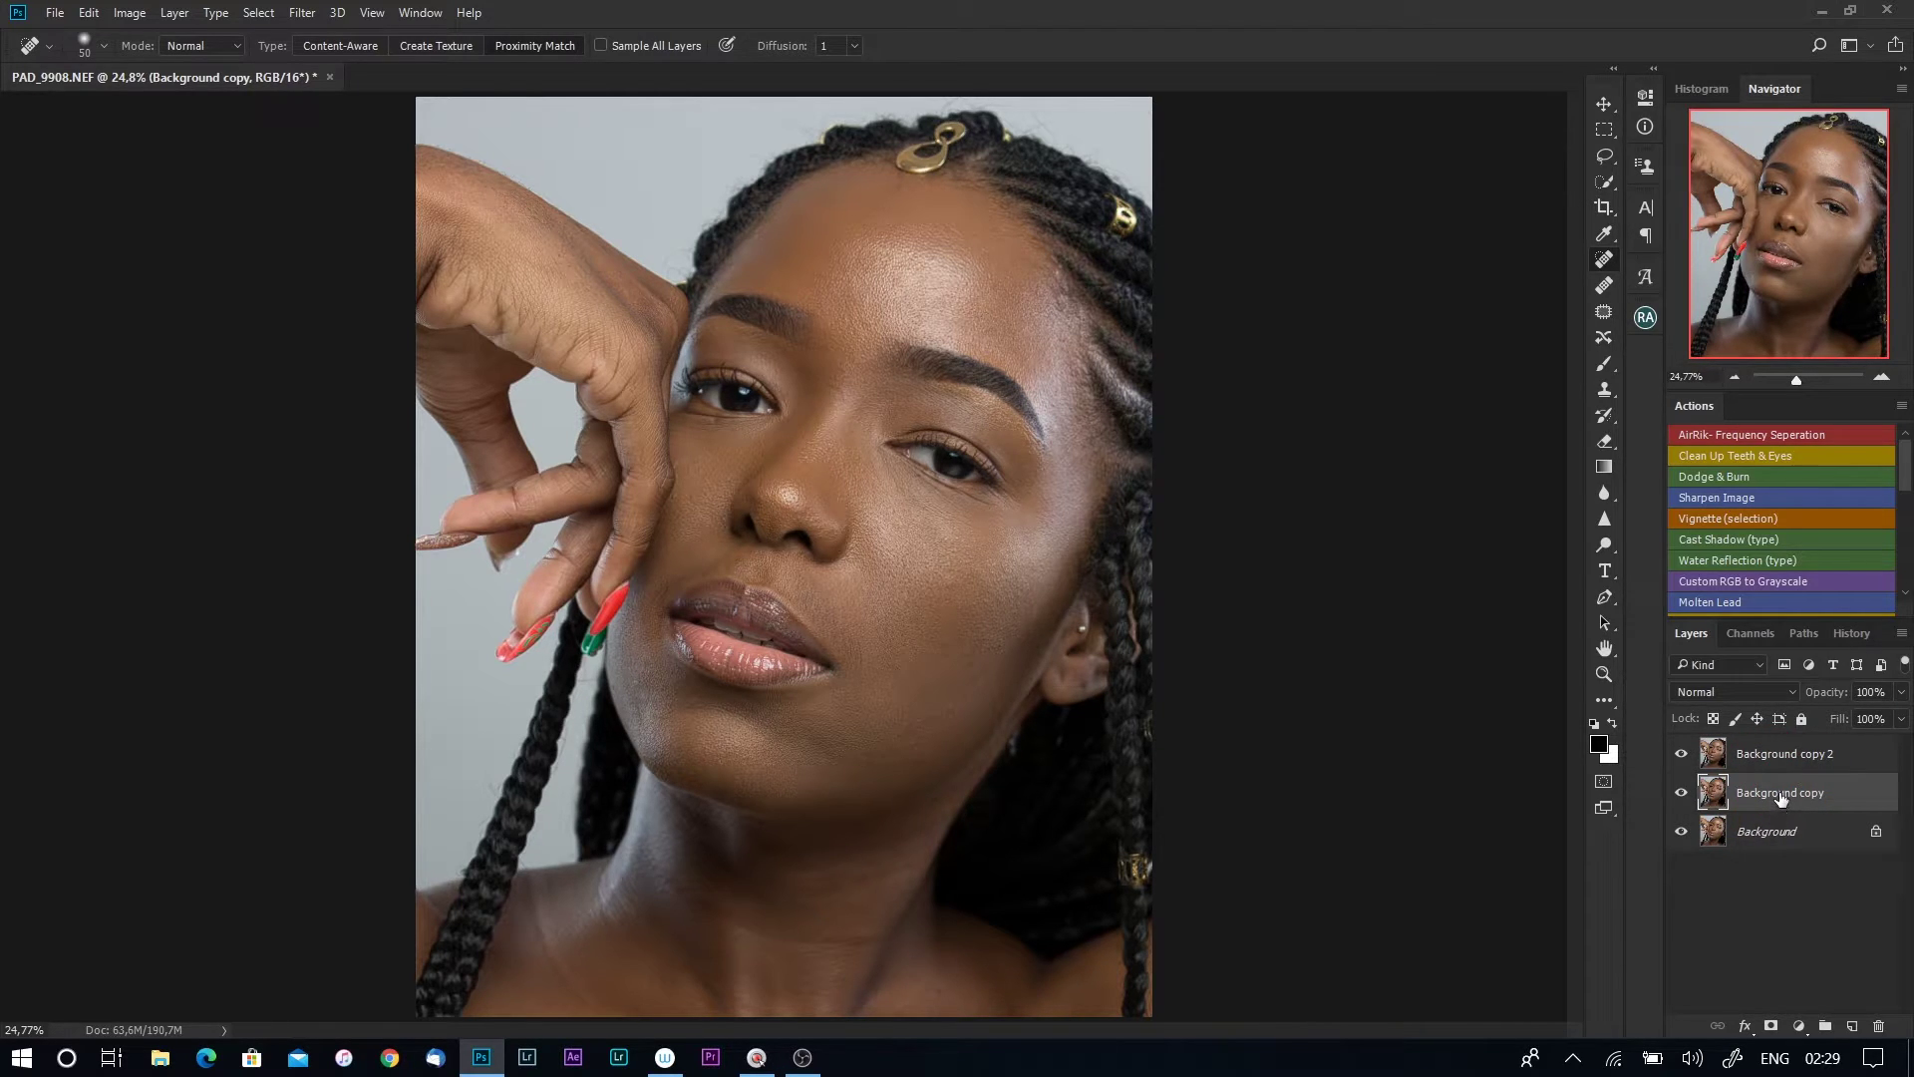
double_click(1781, 794)
text(Low frewuency)
key(Return)
Step: Rename the topmost layer, Background copy 2, as "High Frequency"
click(1771, 760)
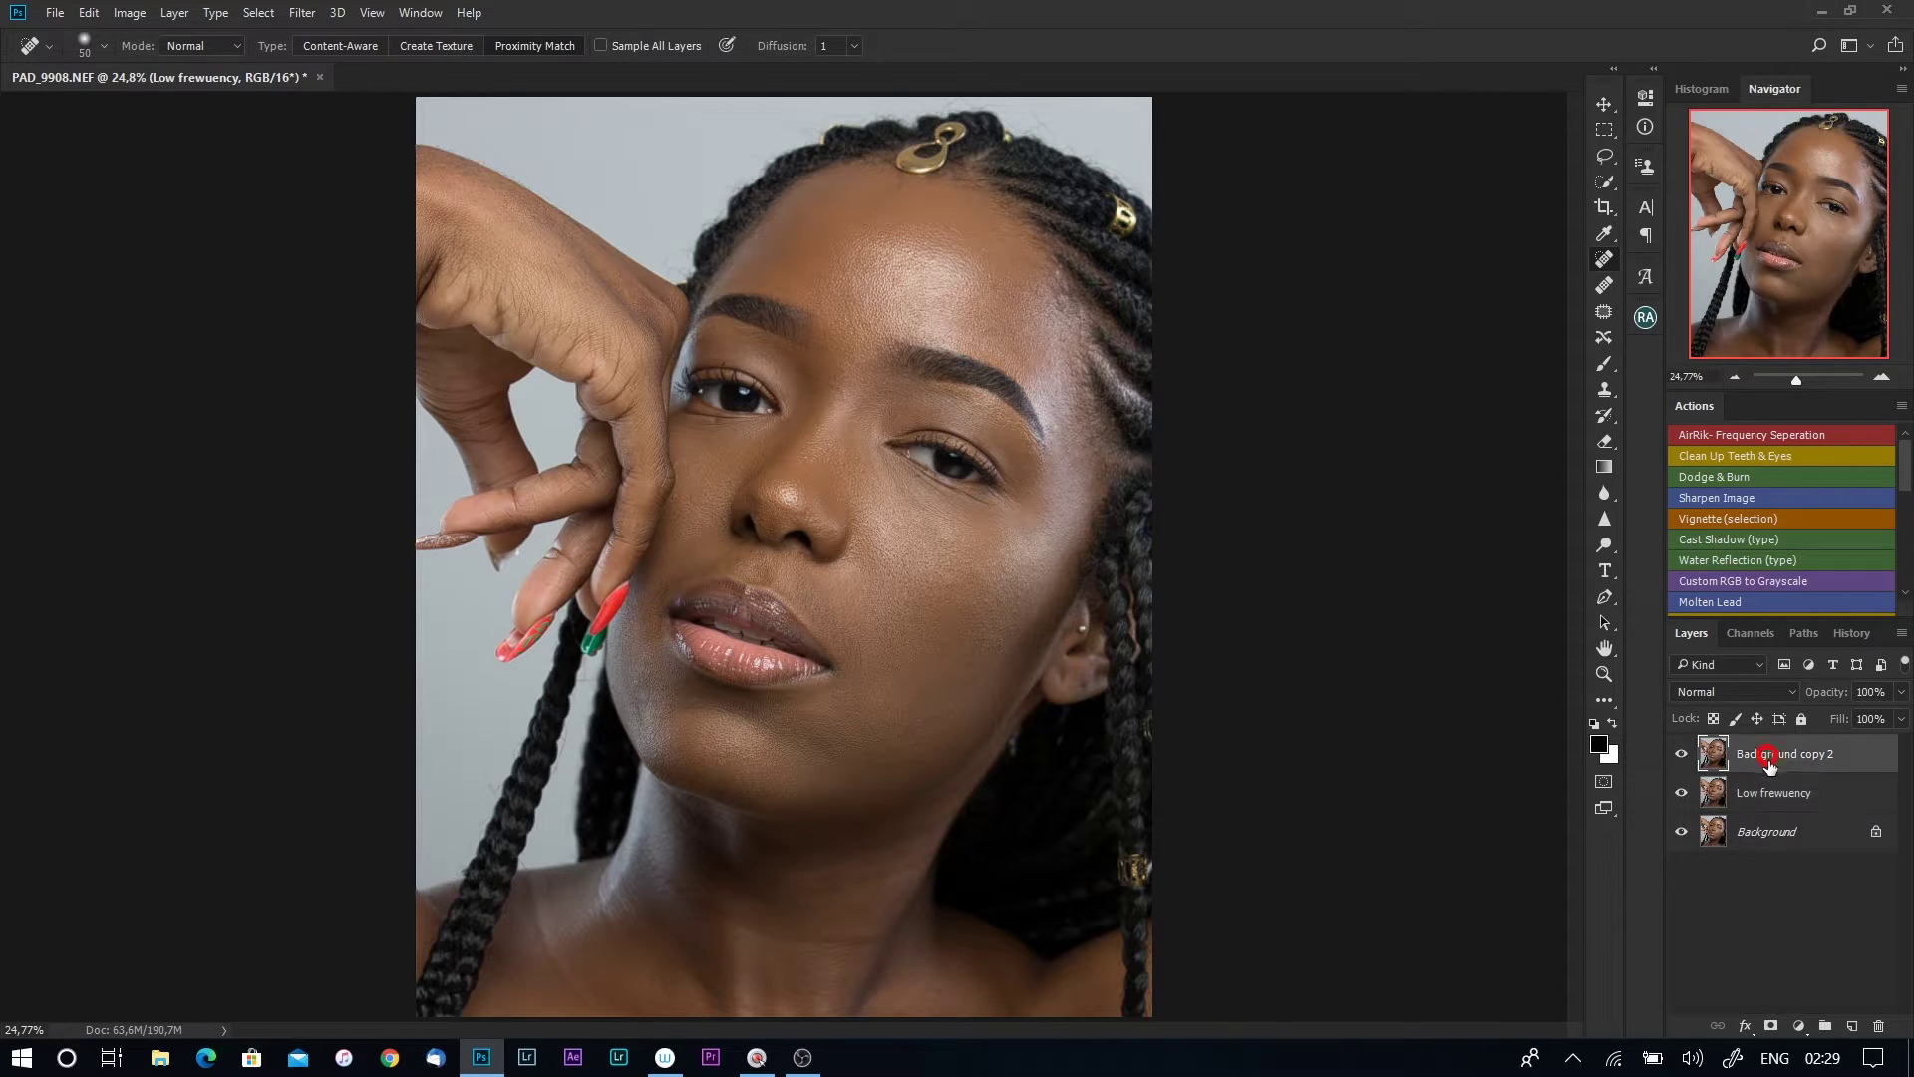
double_click(1770, 755)
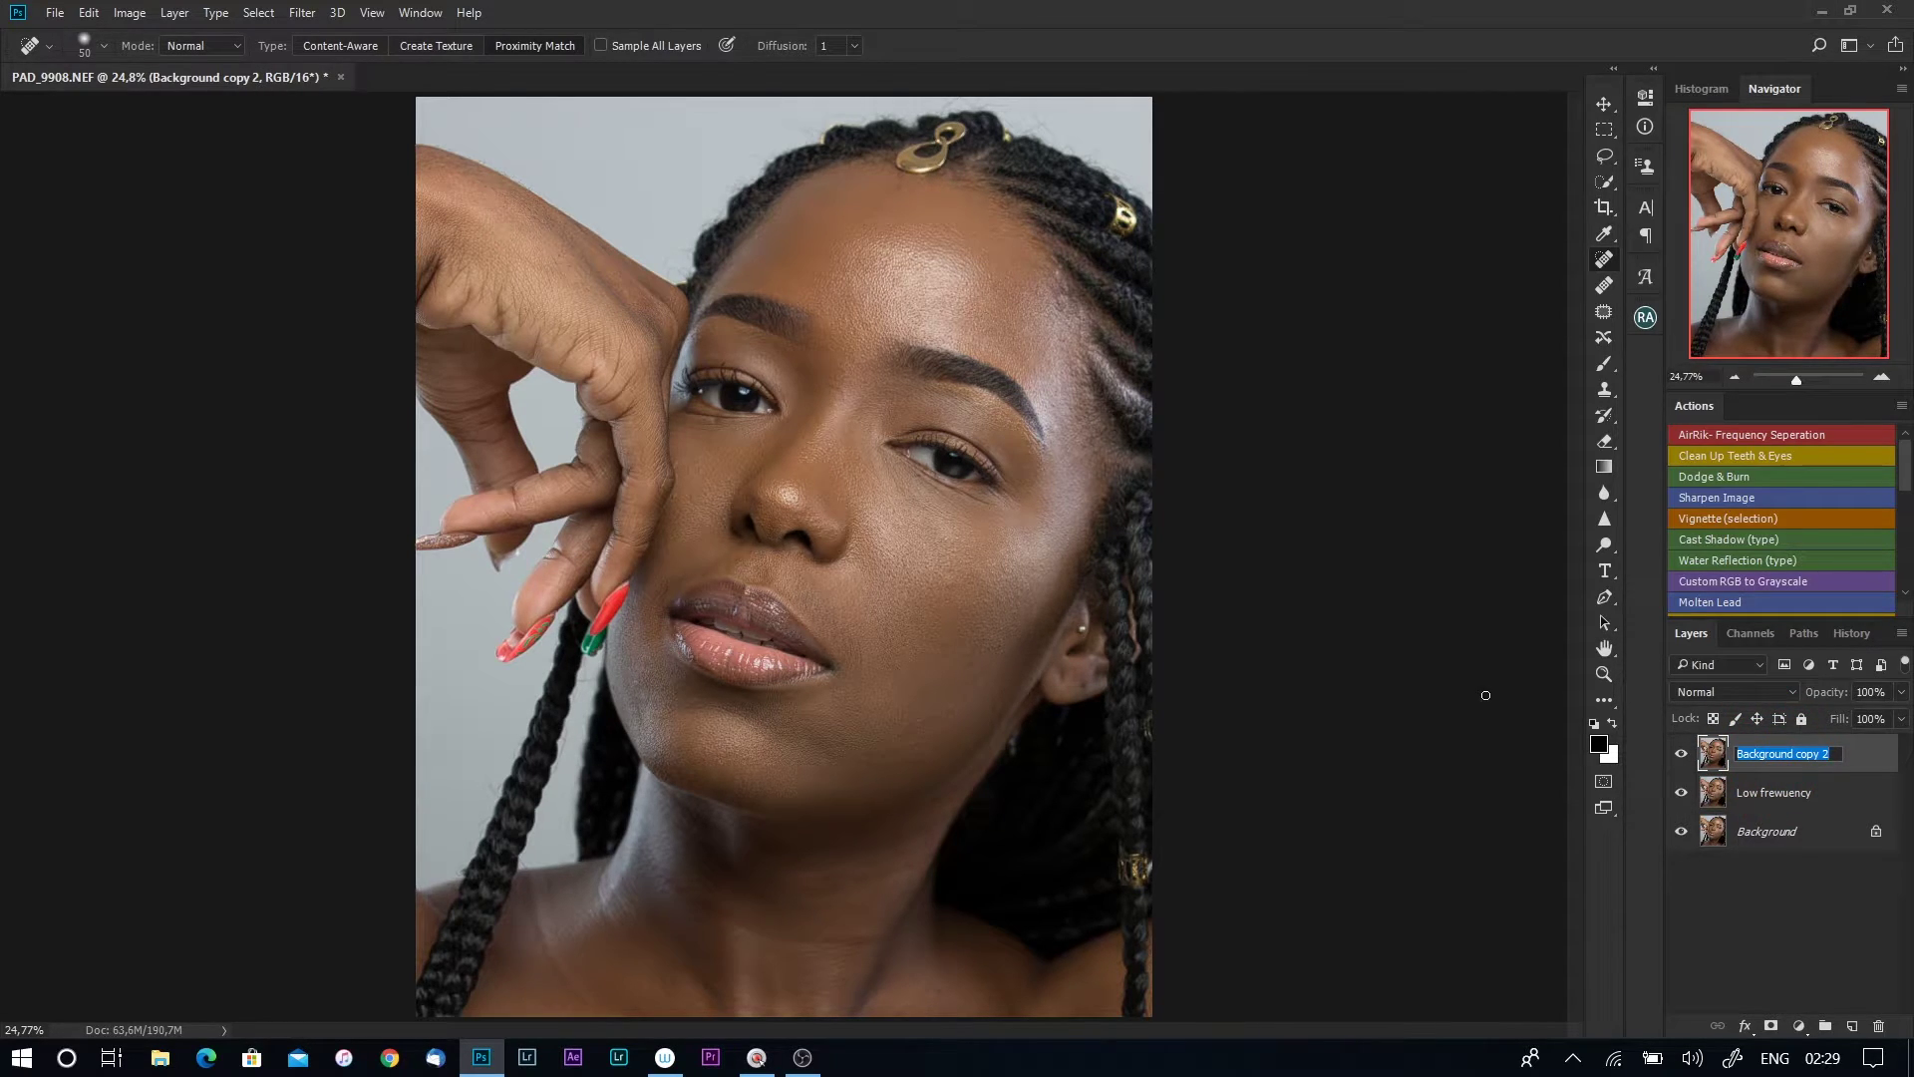
text(H)
key(Return)
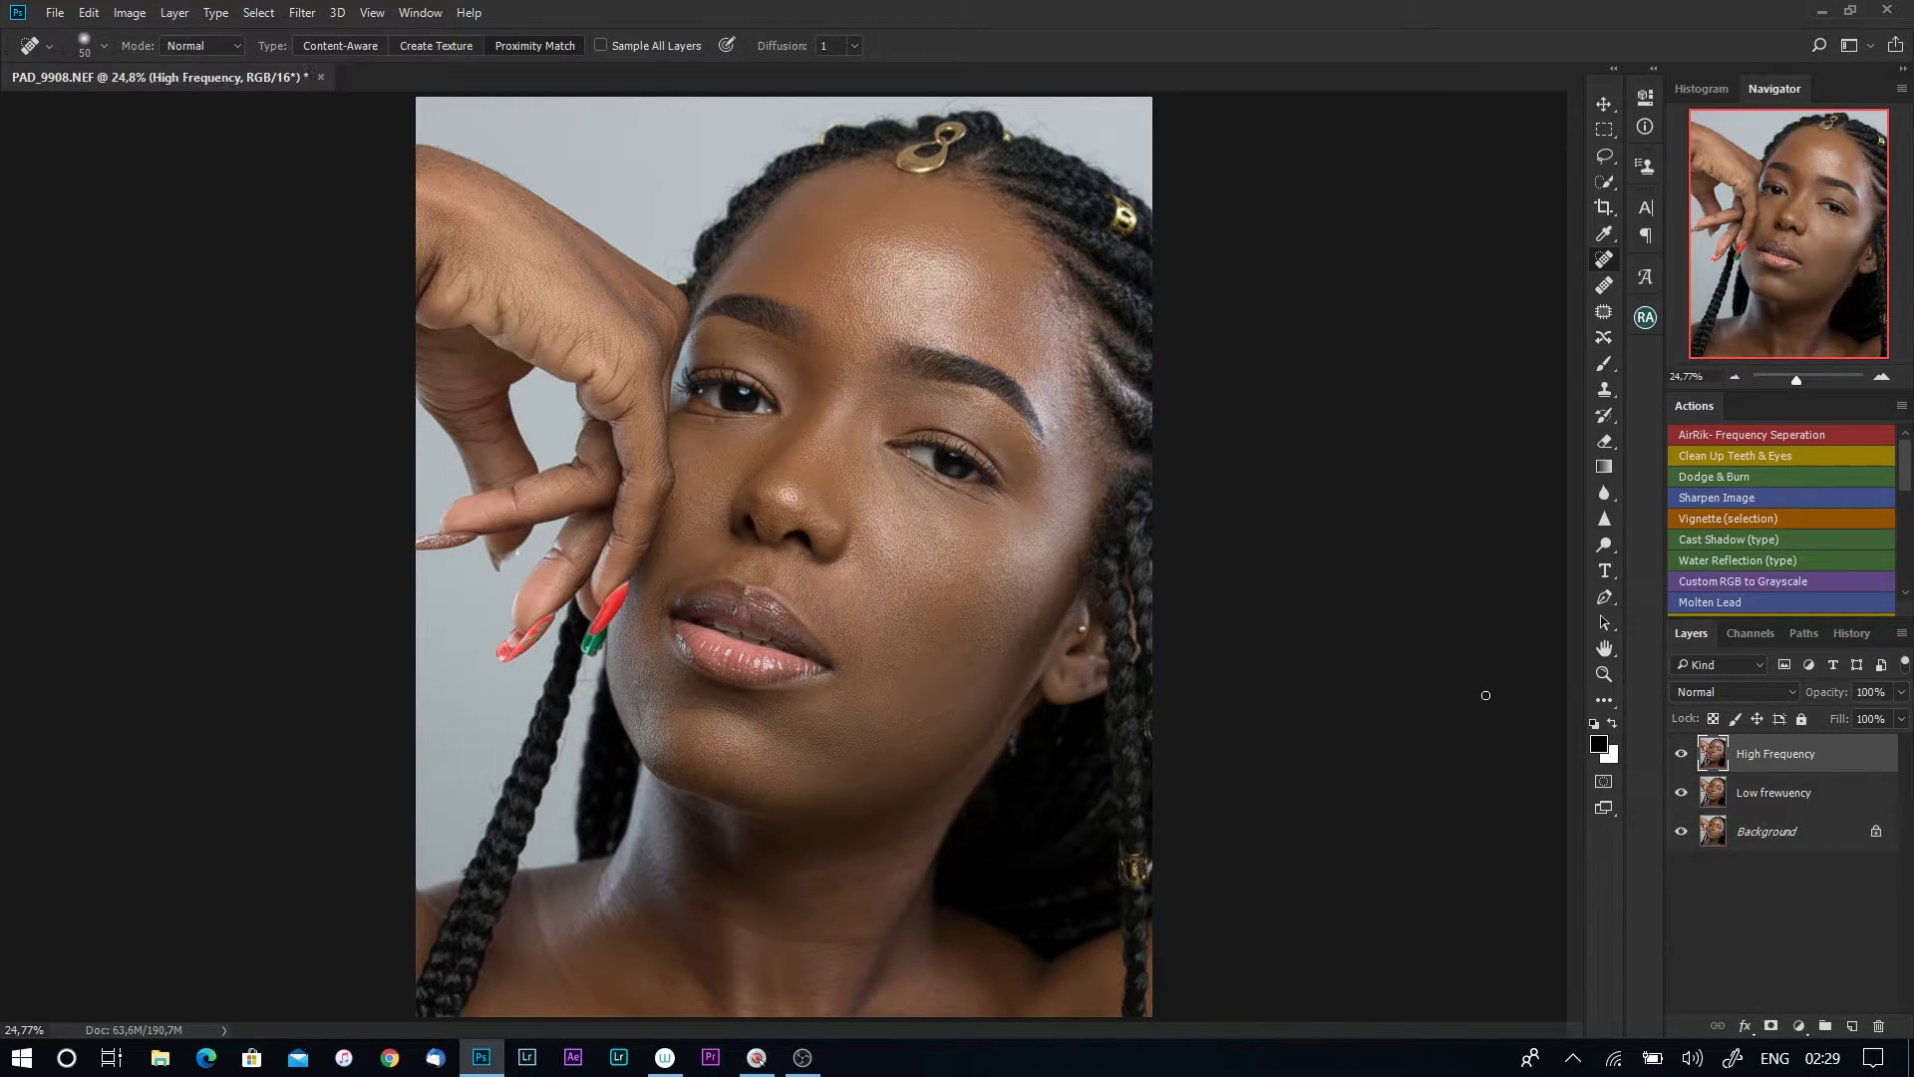
Step: Hide the High Frequency layer and apply a Gaussian Blur of about 12 pixels to the Low frewuency layer
click(1813, 799)
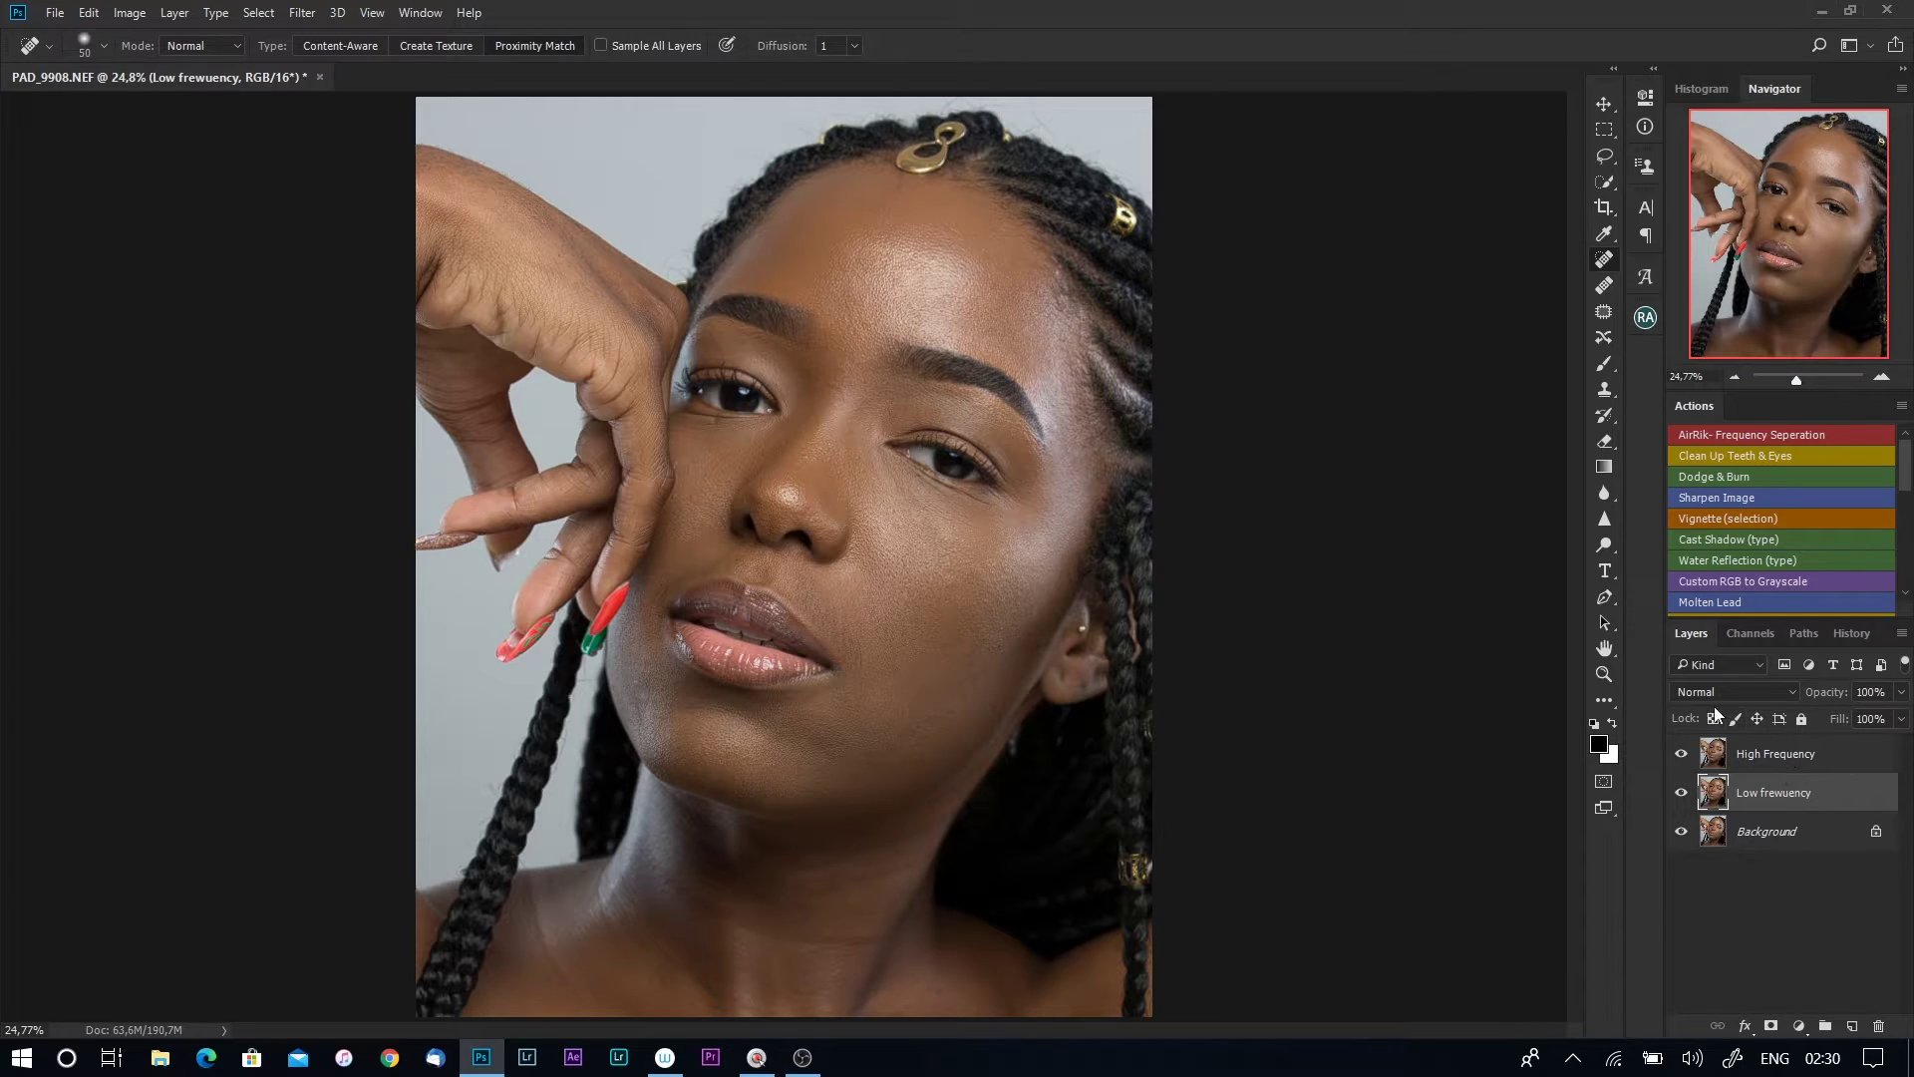
click(1678, 758)
click(302, 12)
mouse_move(445, 290)
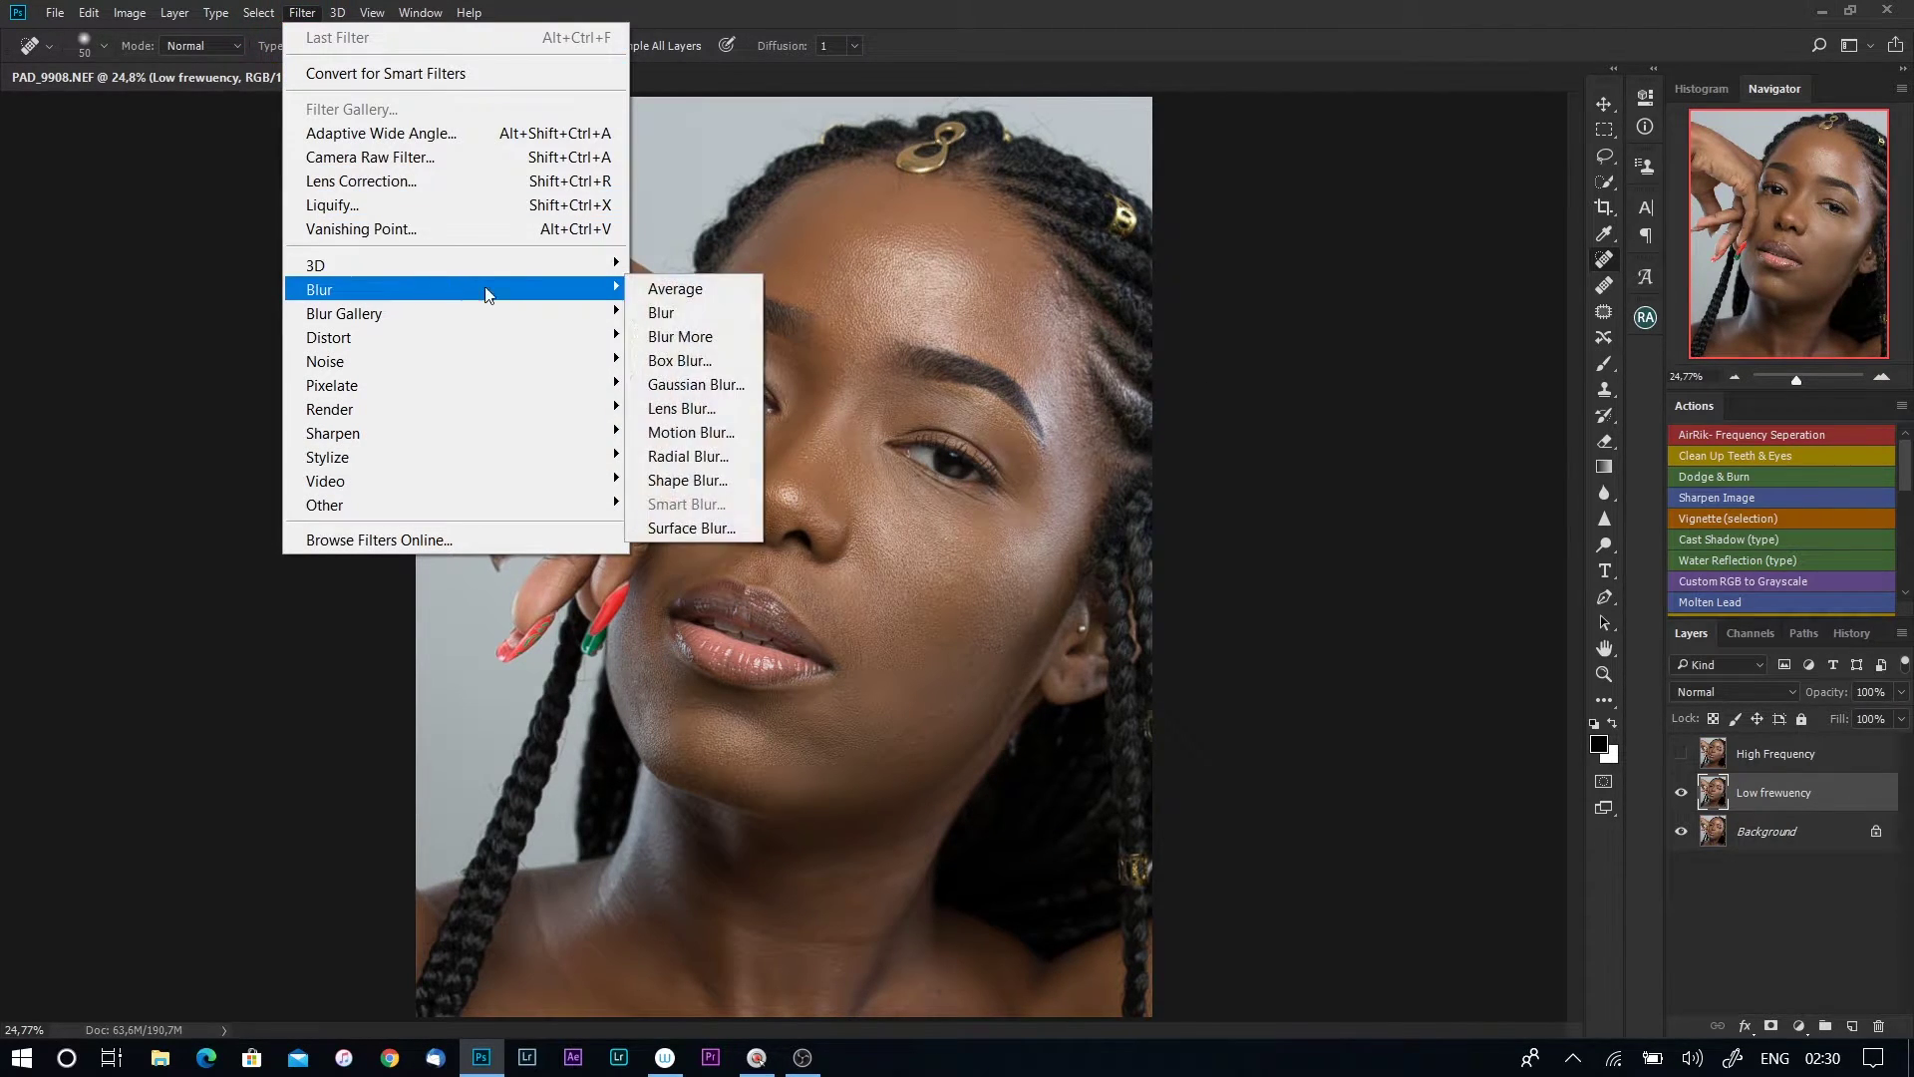
click(695, 385)
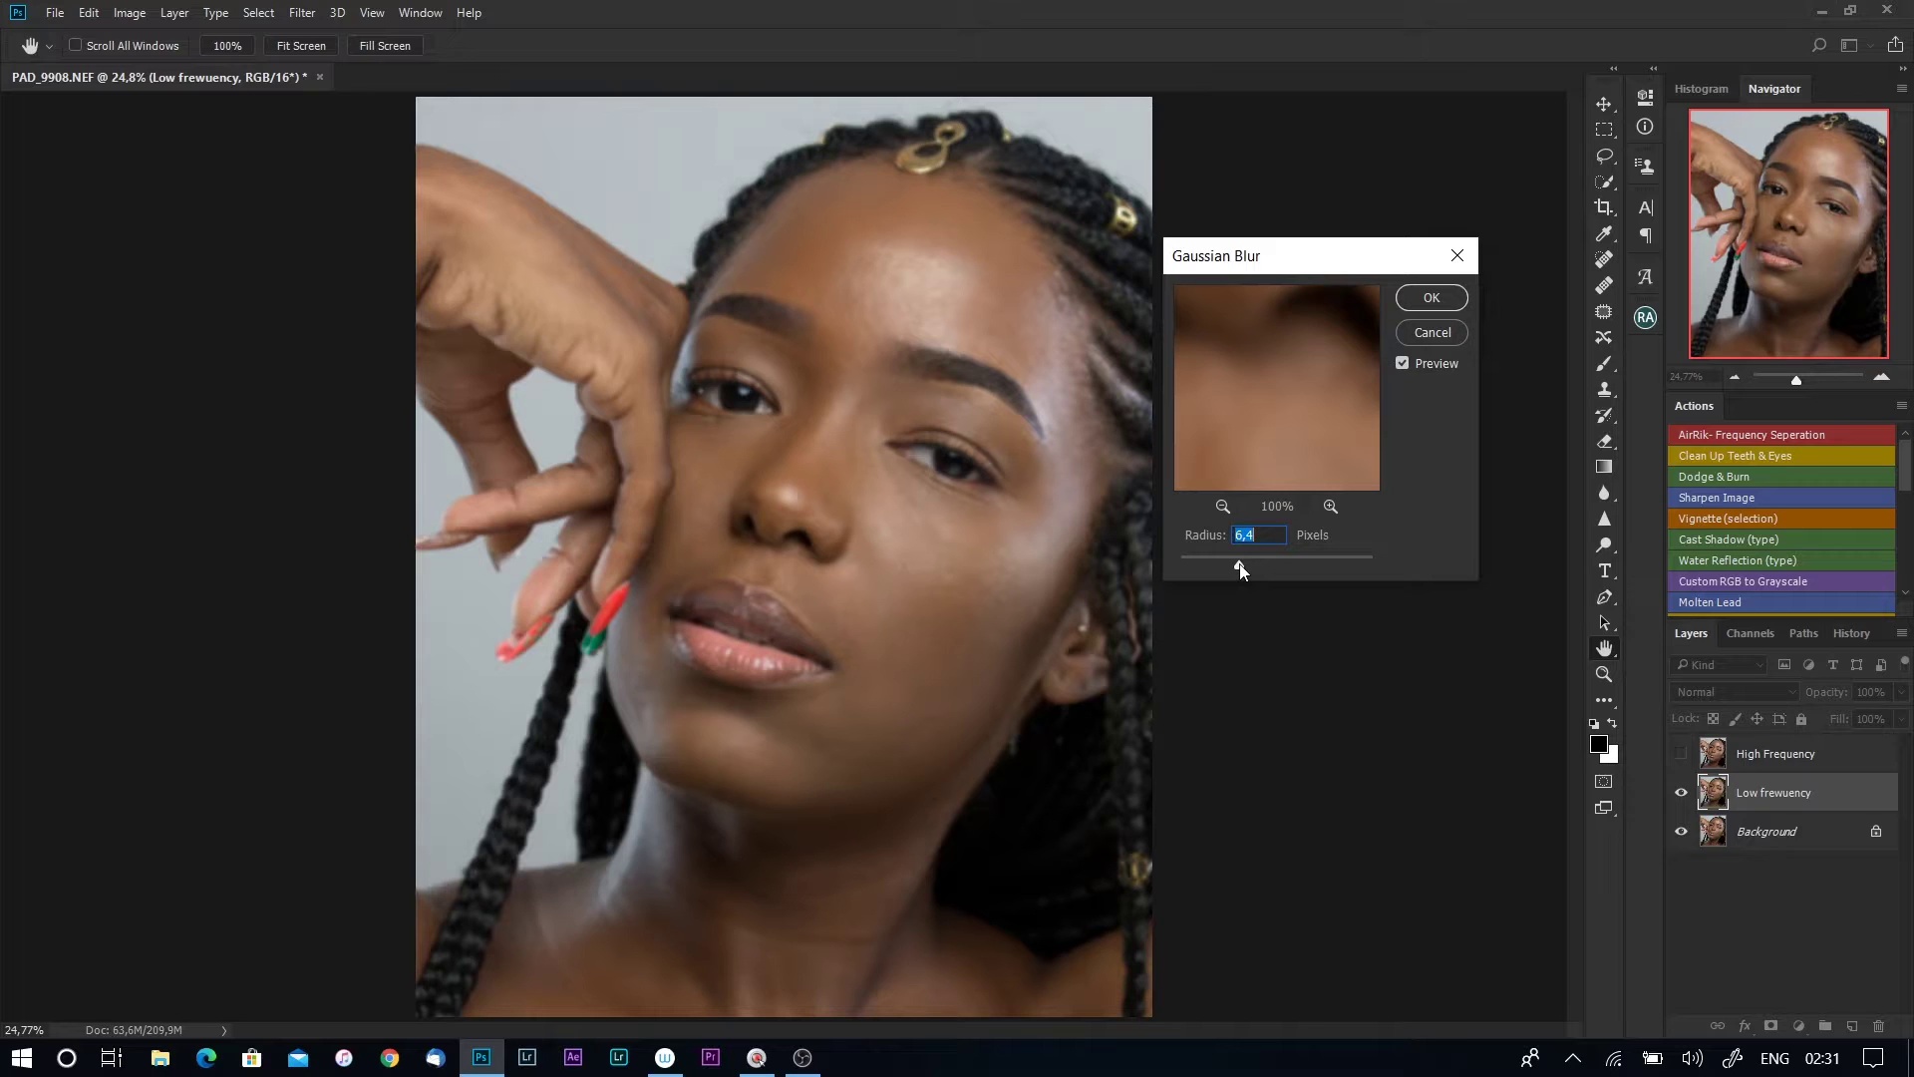
drag(1240, 569, 1247, 571)
drag(1250, 567, 1251, 569)
drag(1250, 570, 1260, 570)
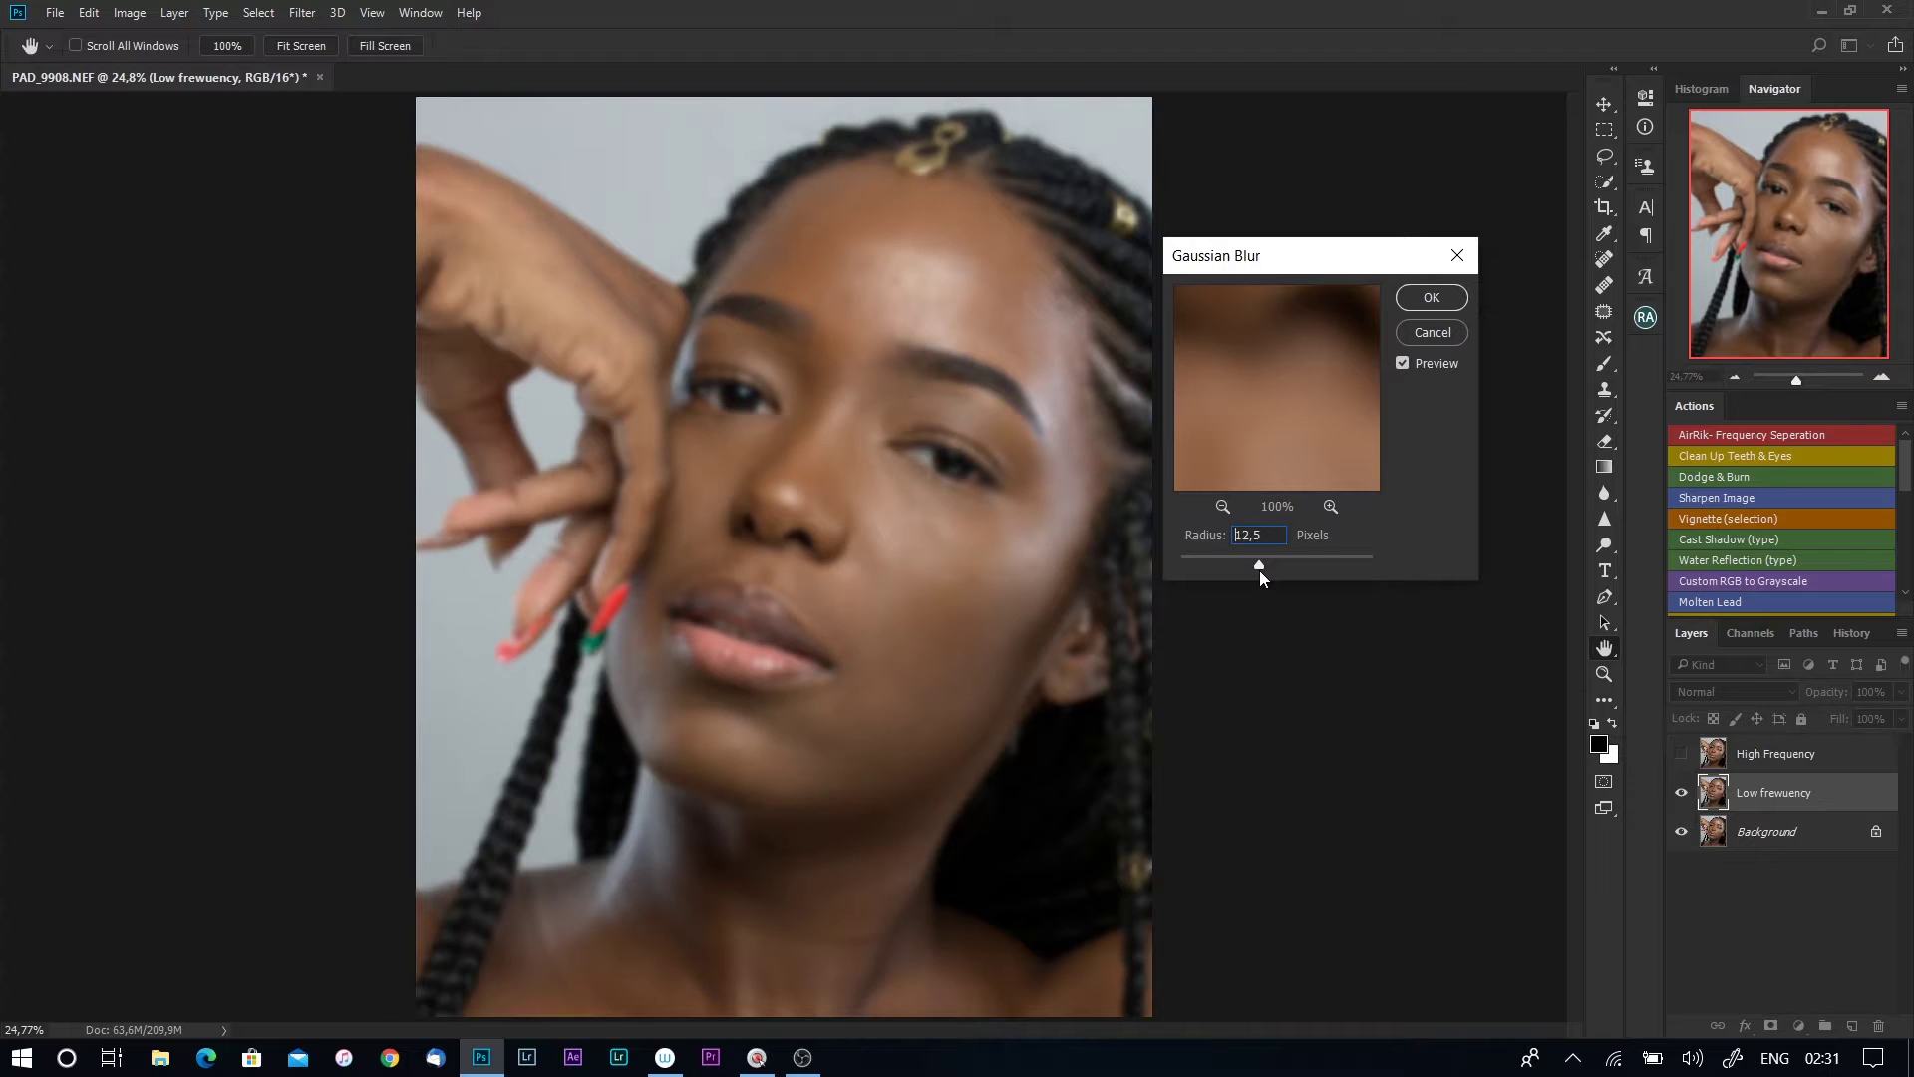
click(1259, 571)
drag(1250, 576, 1259, 563)
drag(1277, 534, 1270, 534)
text(0)
click(1431, 298)
key(j)
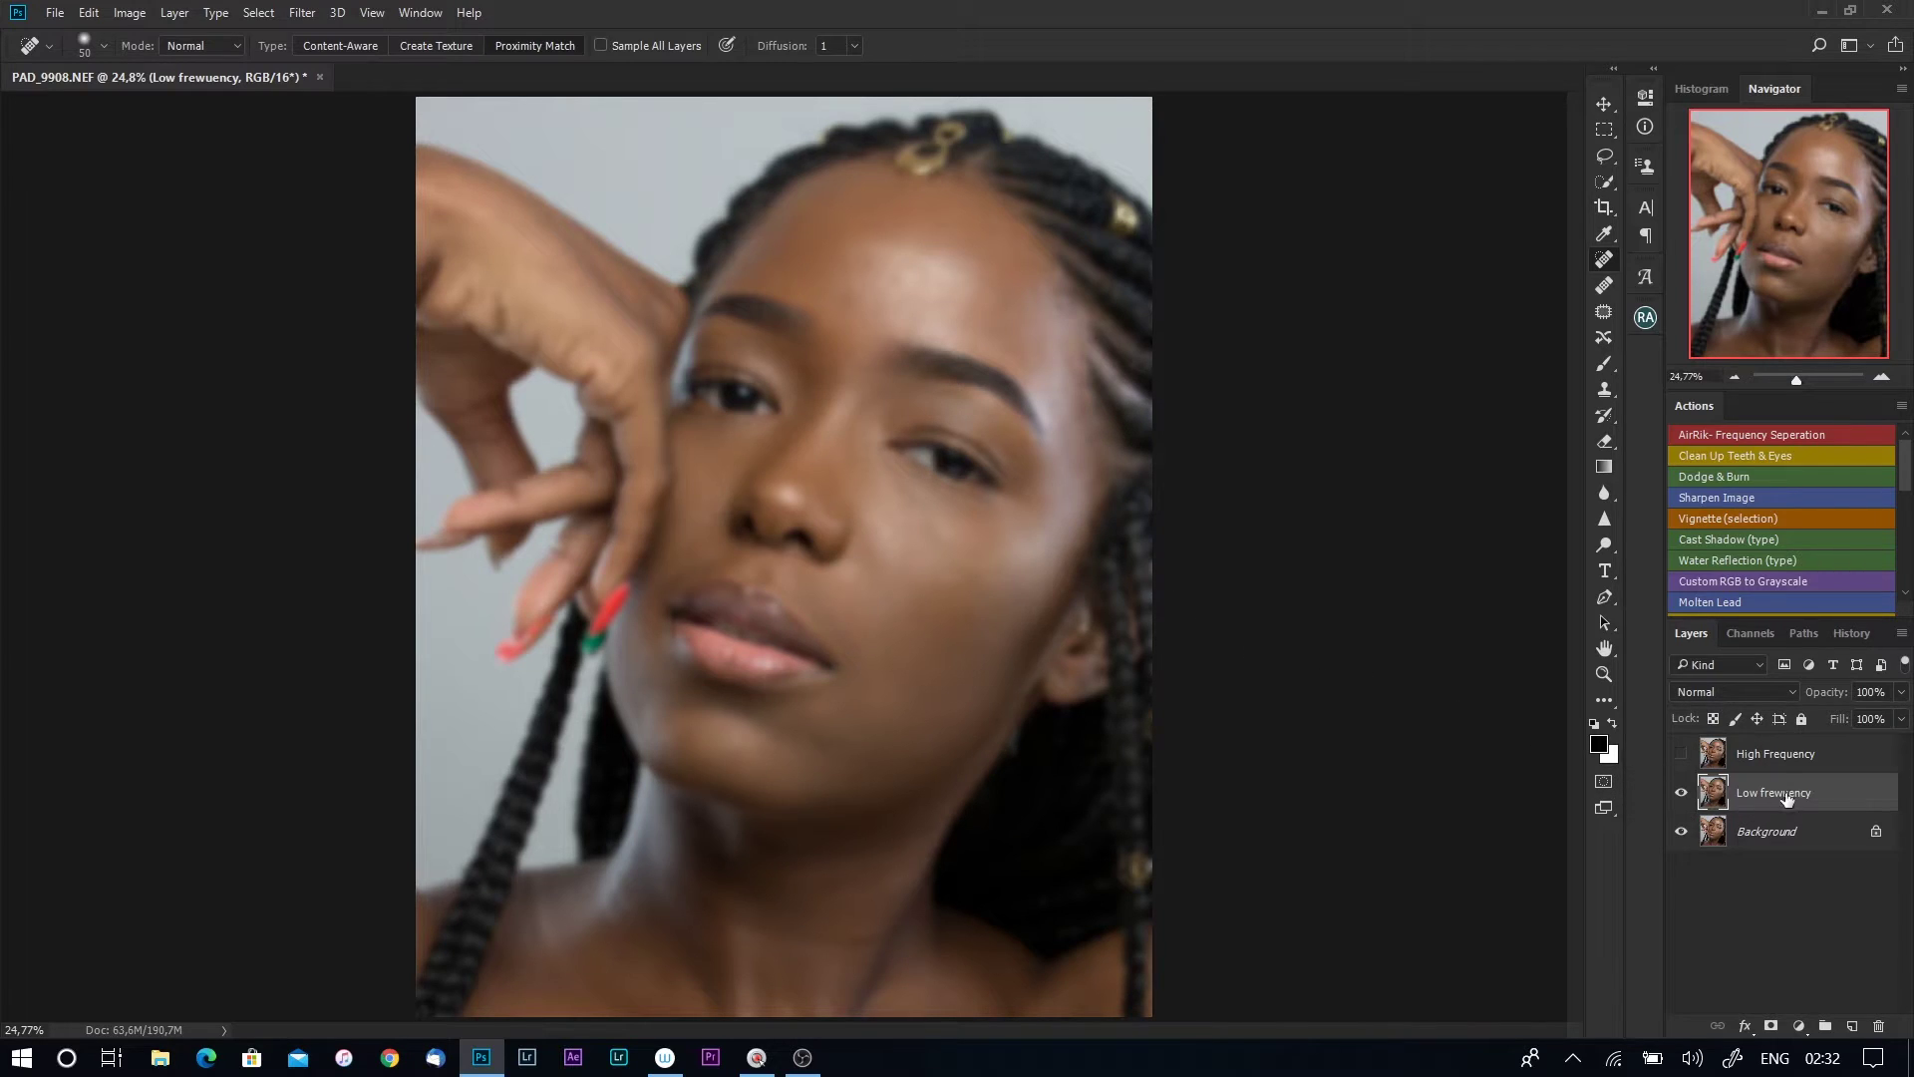
Step: Show and select the High Frequency layer, and set up Apply Image with Low frewuency as source layer and Subtract blending
click(1678, 754)
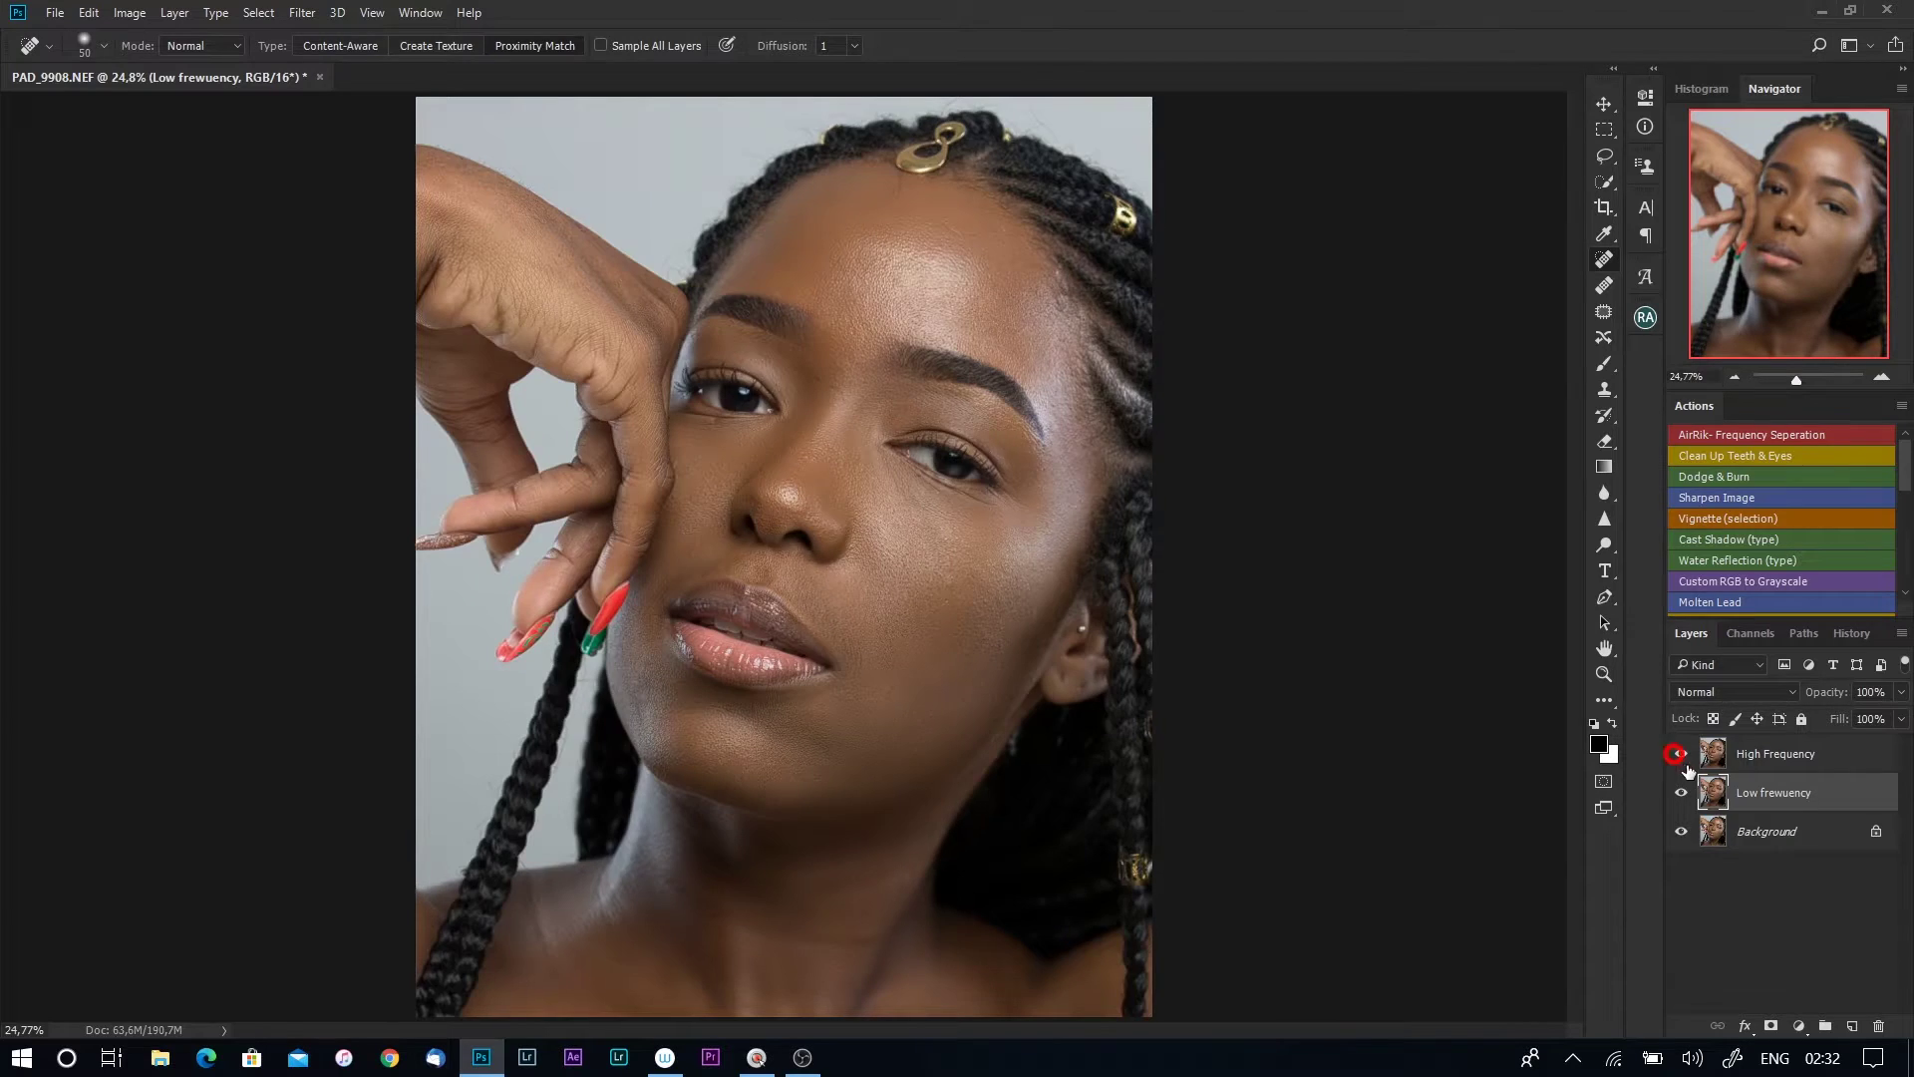
click(1832, 761)
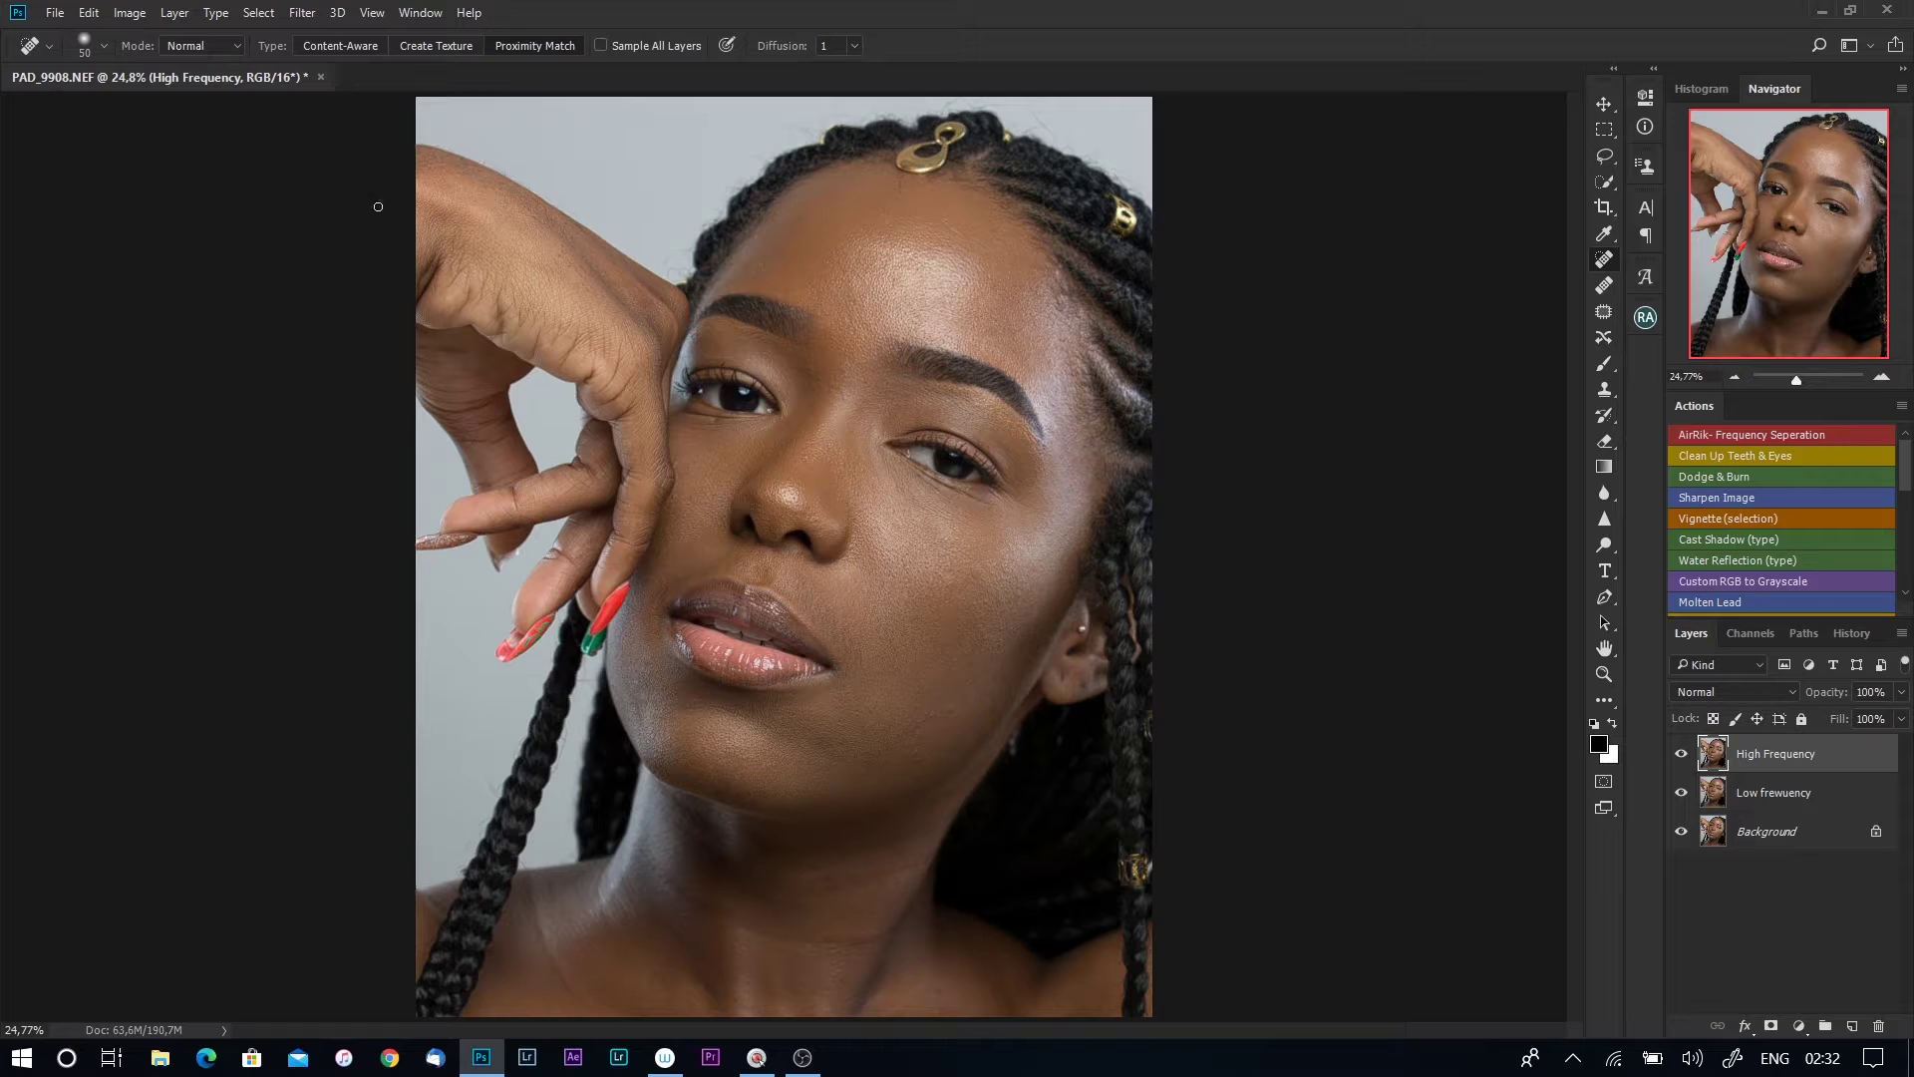
click(131, 13)
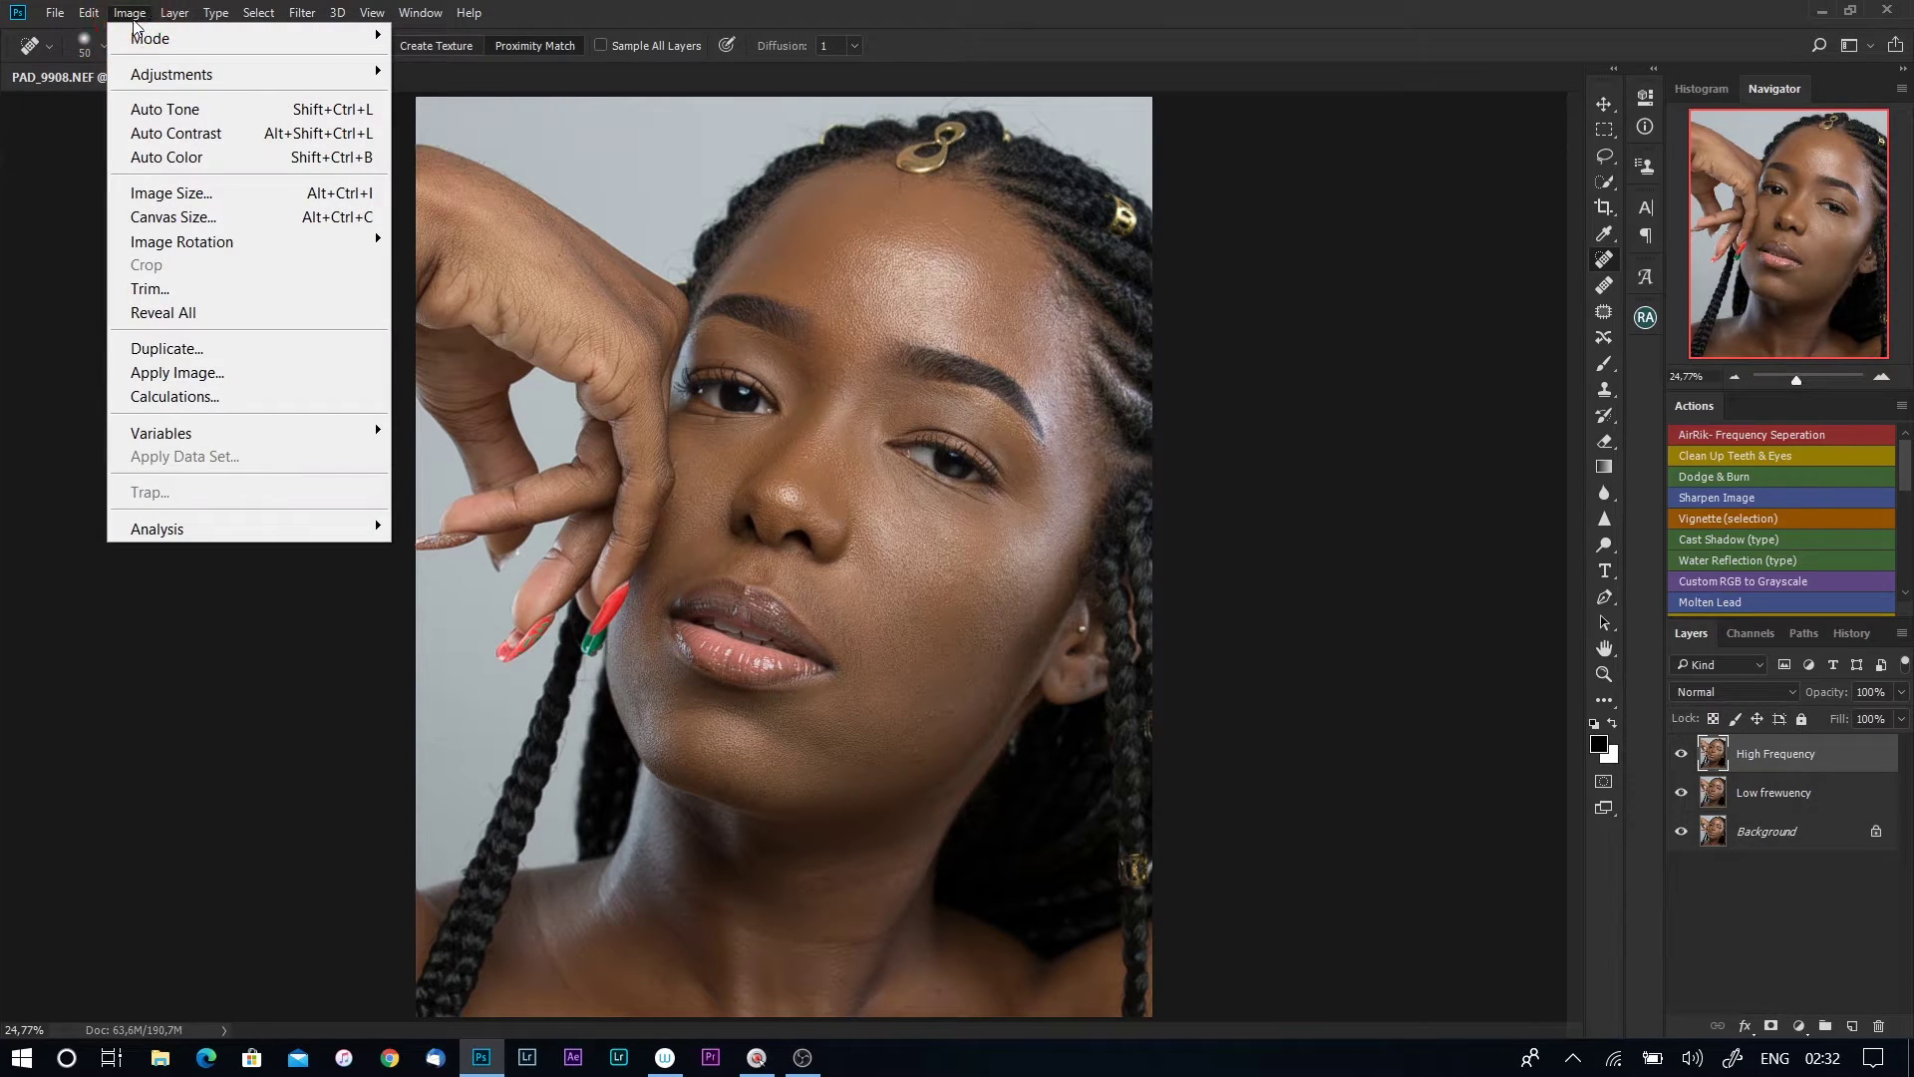
click(205, 373)
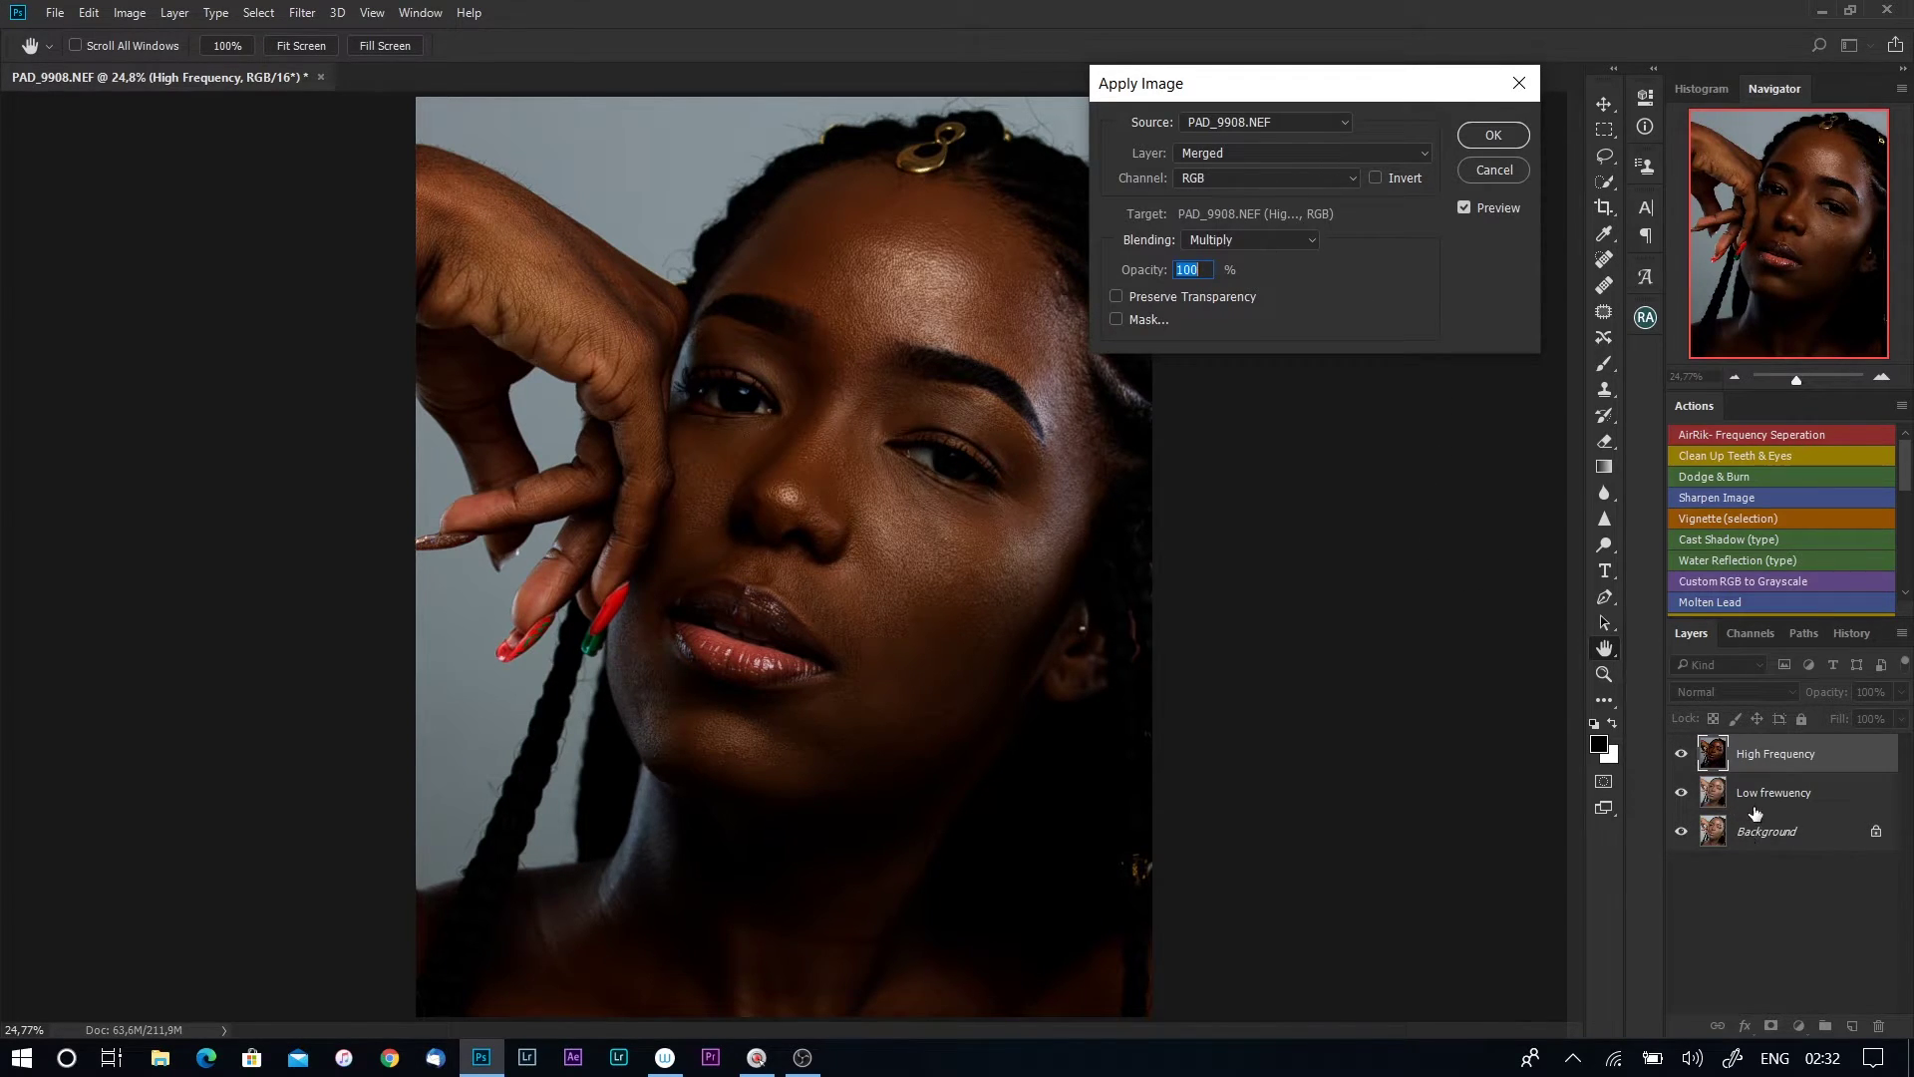
click(1224, 153)
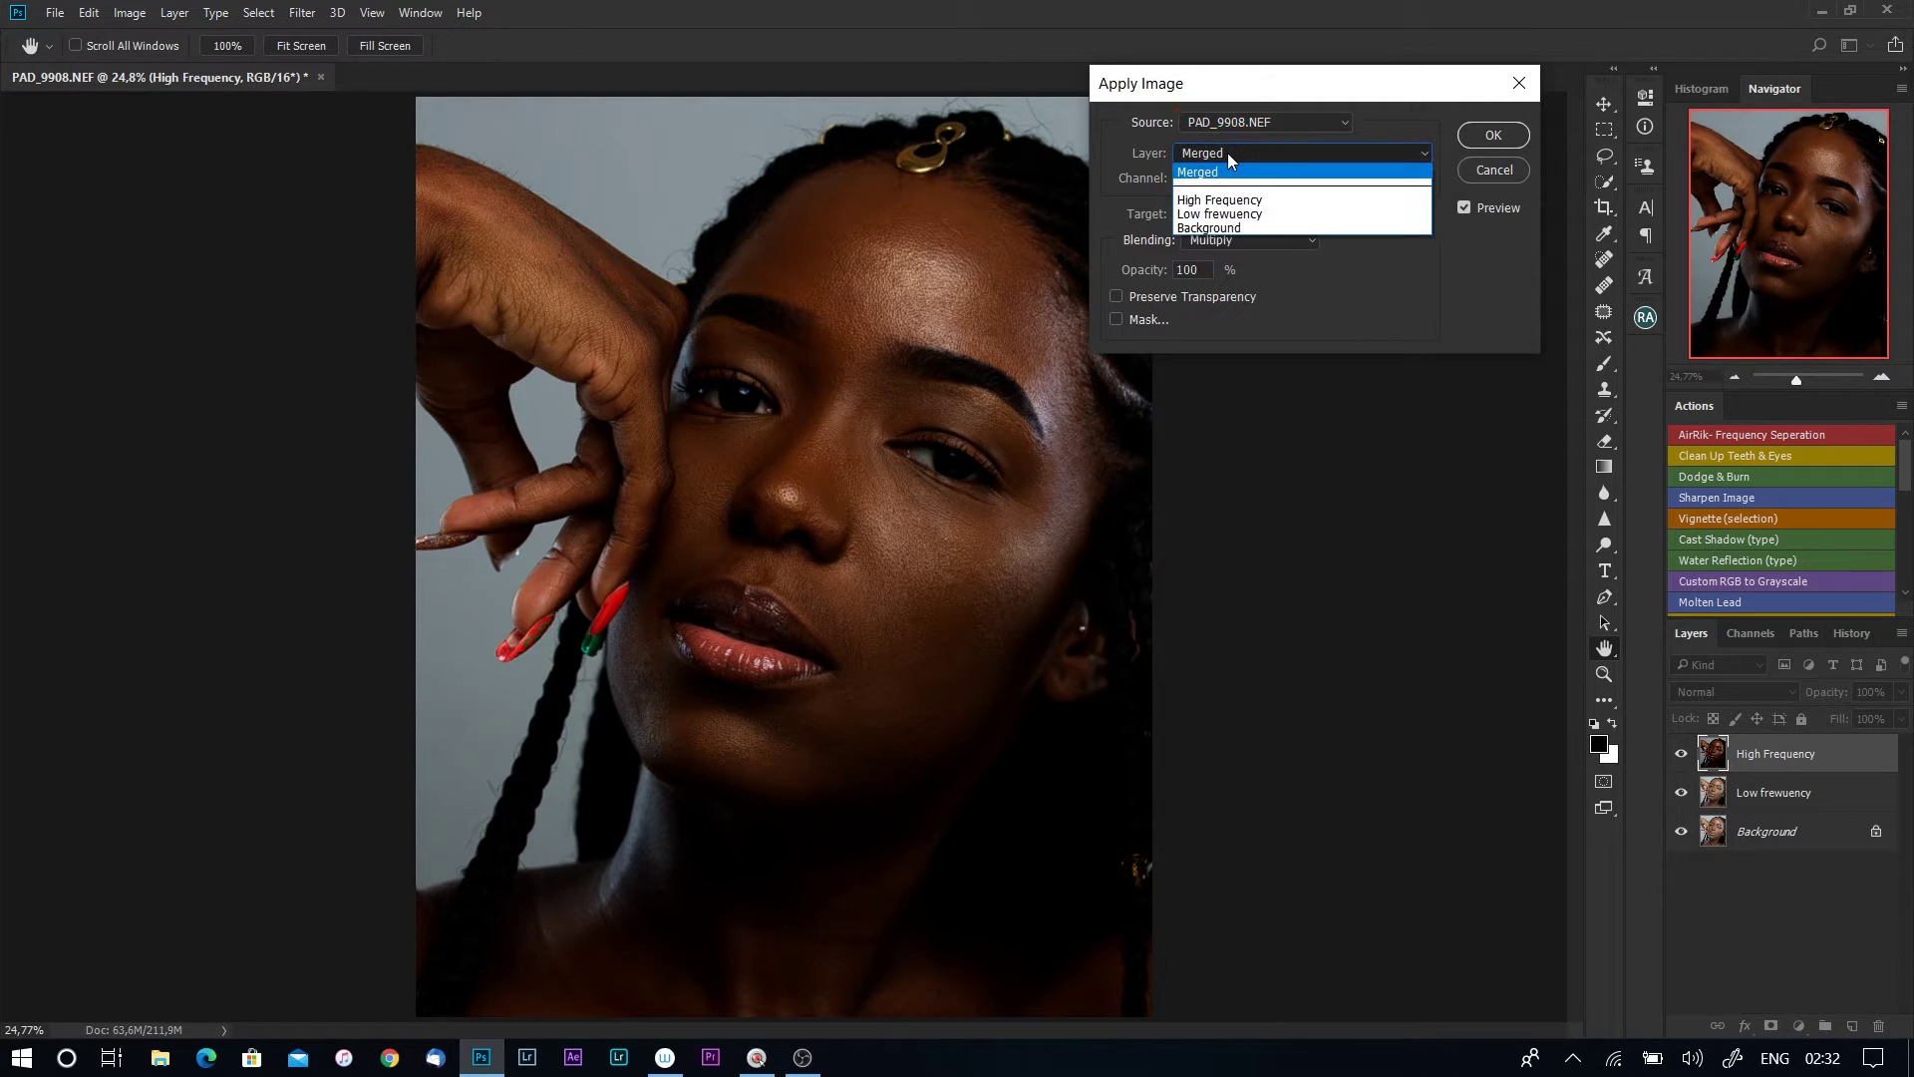
click(1227, 215)
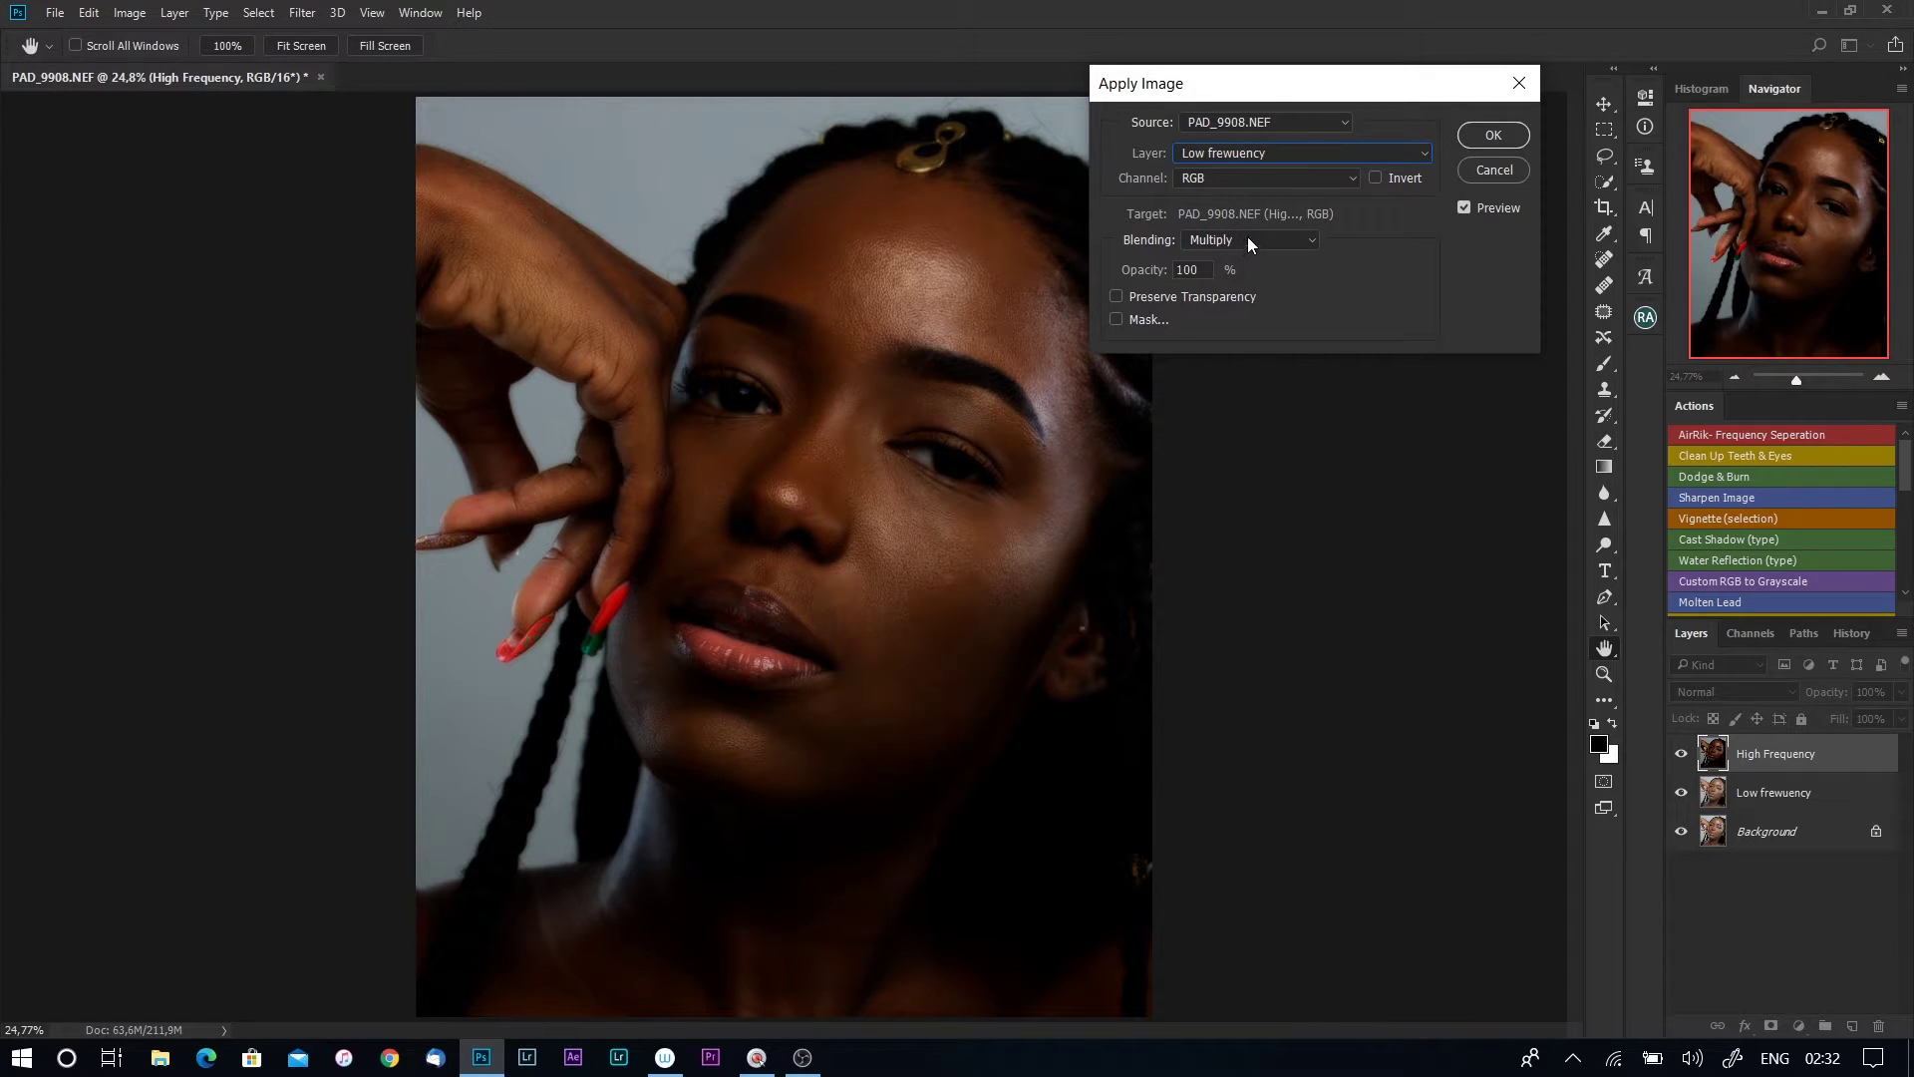
click(1247, 239)
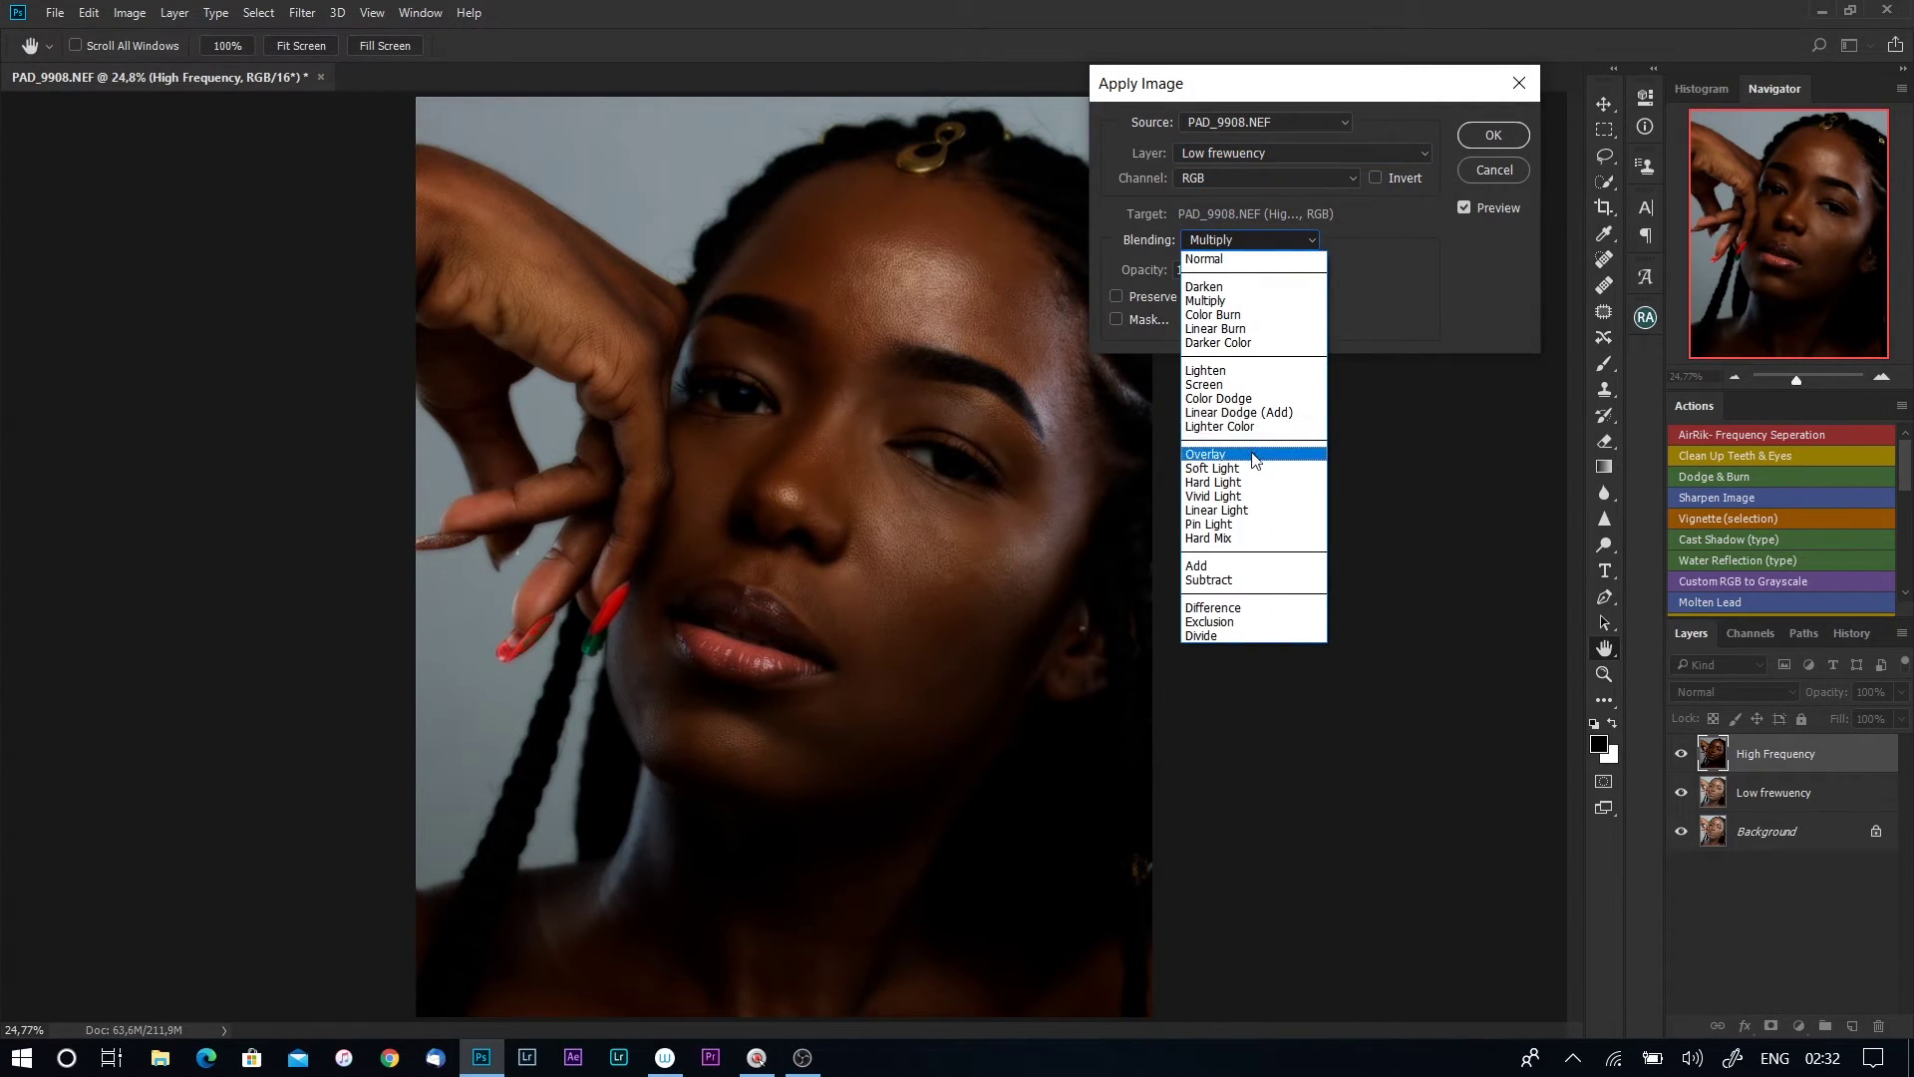
click(1235, 583)
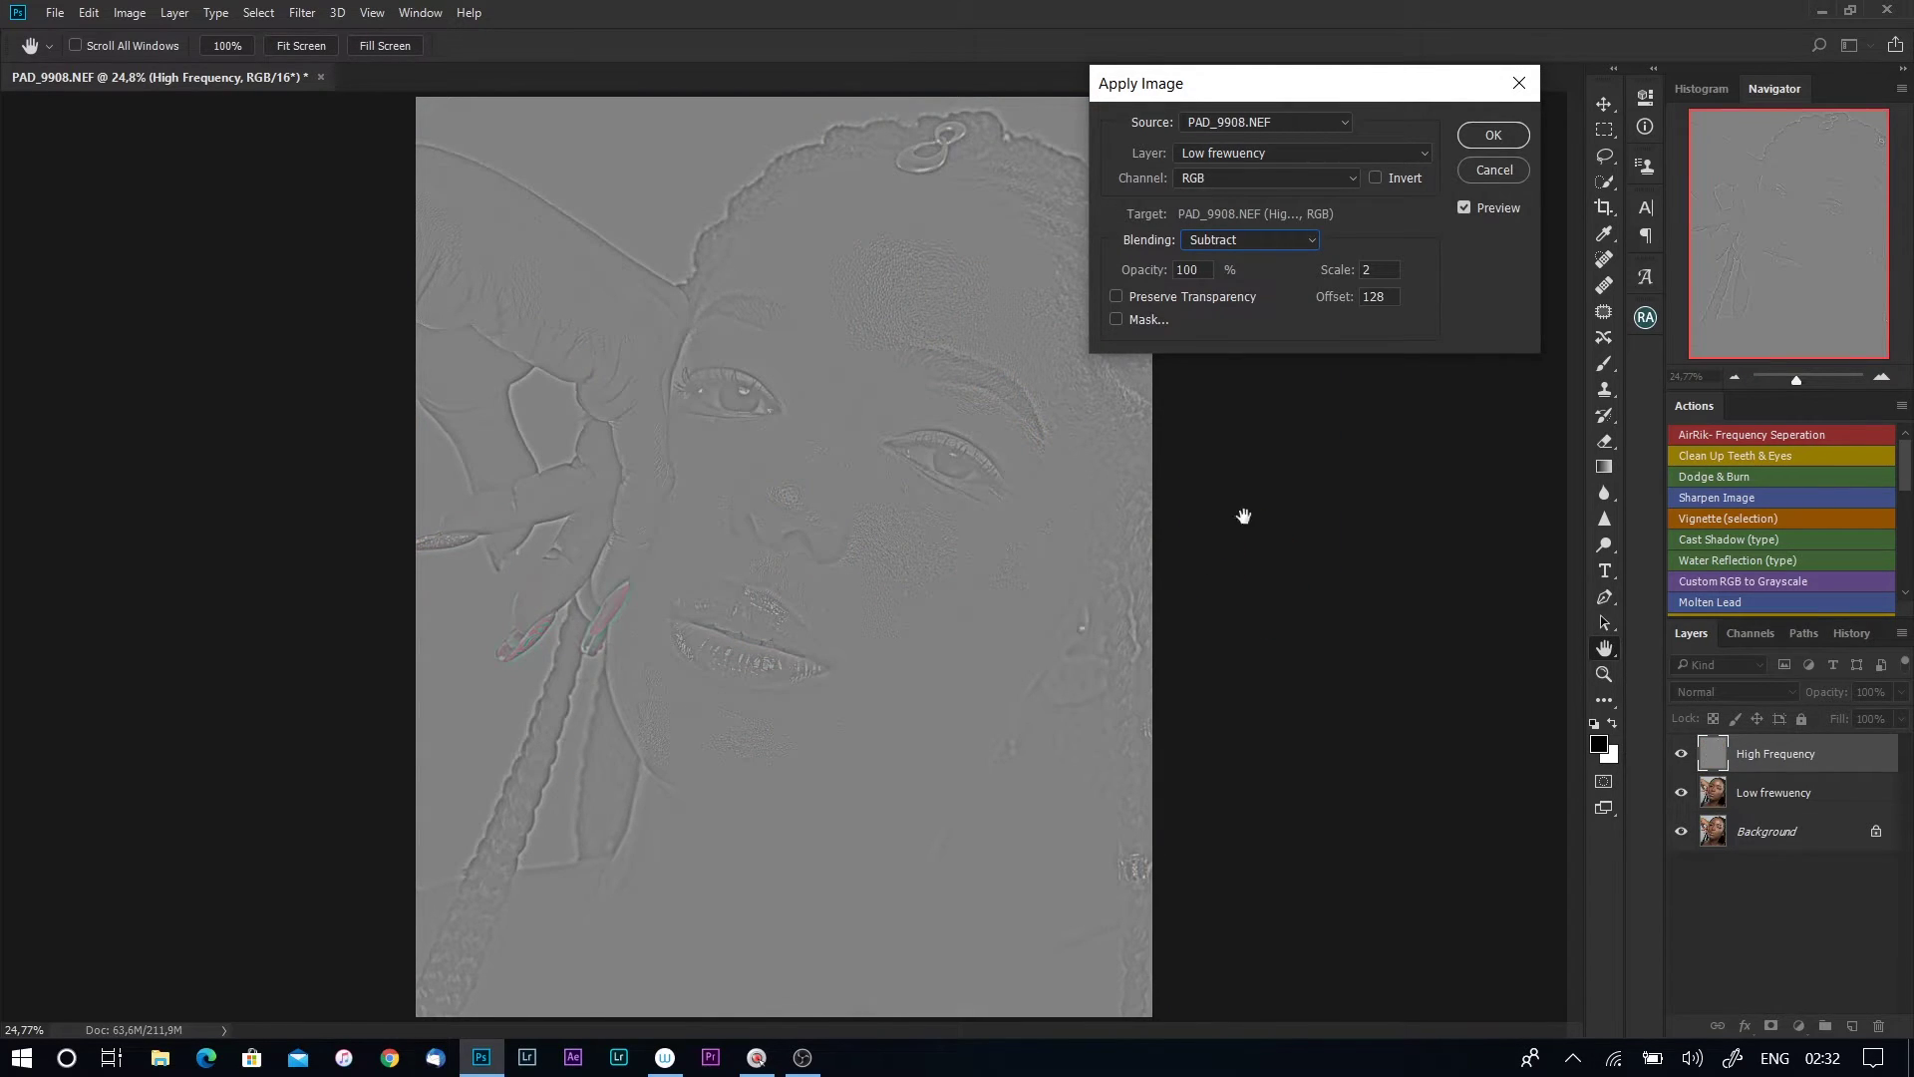
Step: Set the Apply Image scale to 2 and offset to 128, and apply it to the High Frequency layer
click(1343, 276)
text(2)
click(1331, 293)
text(12)
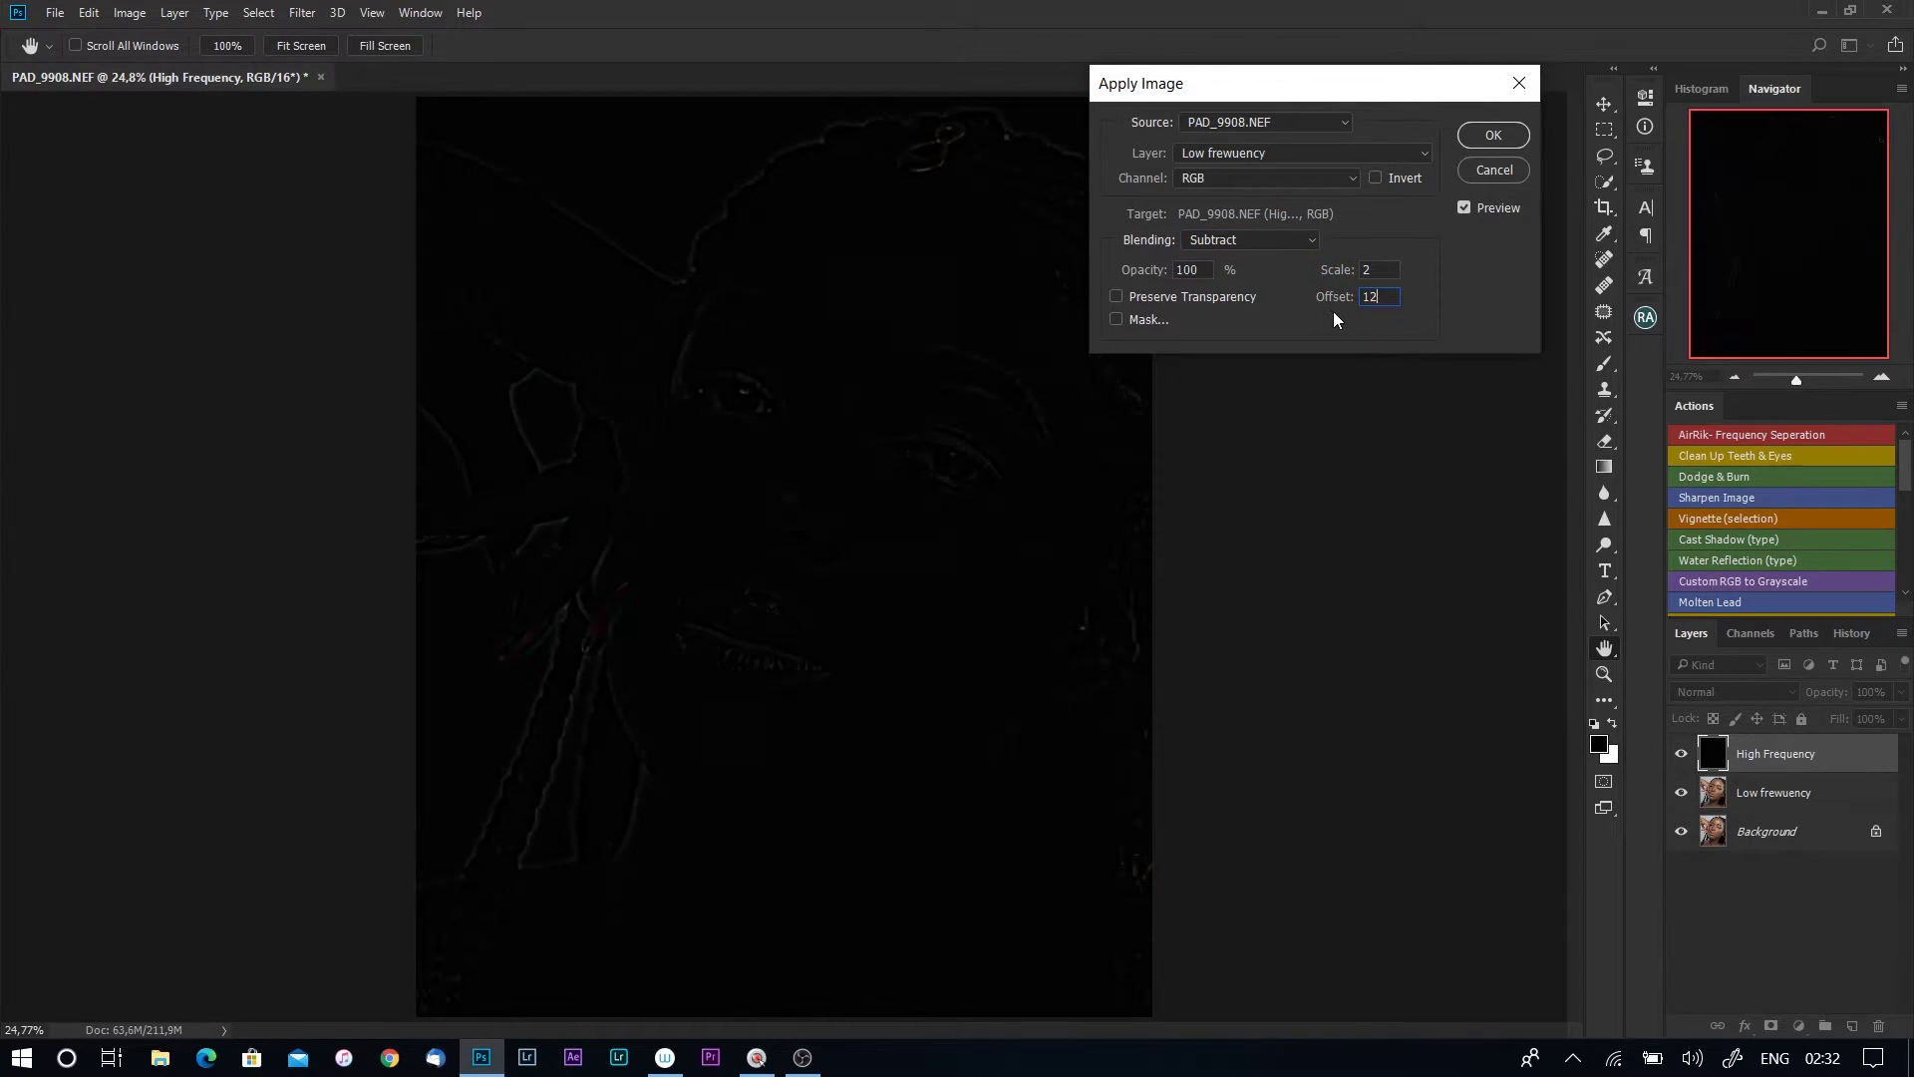
text(8)
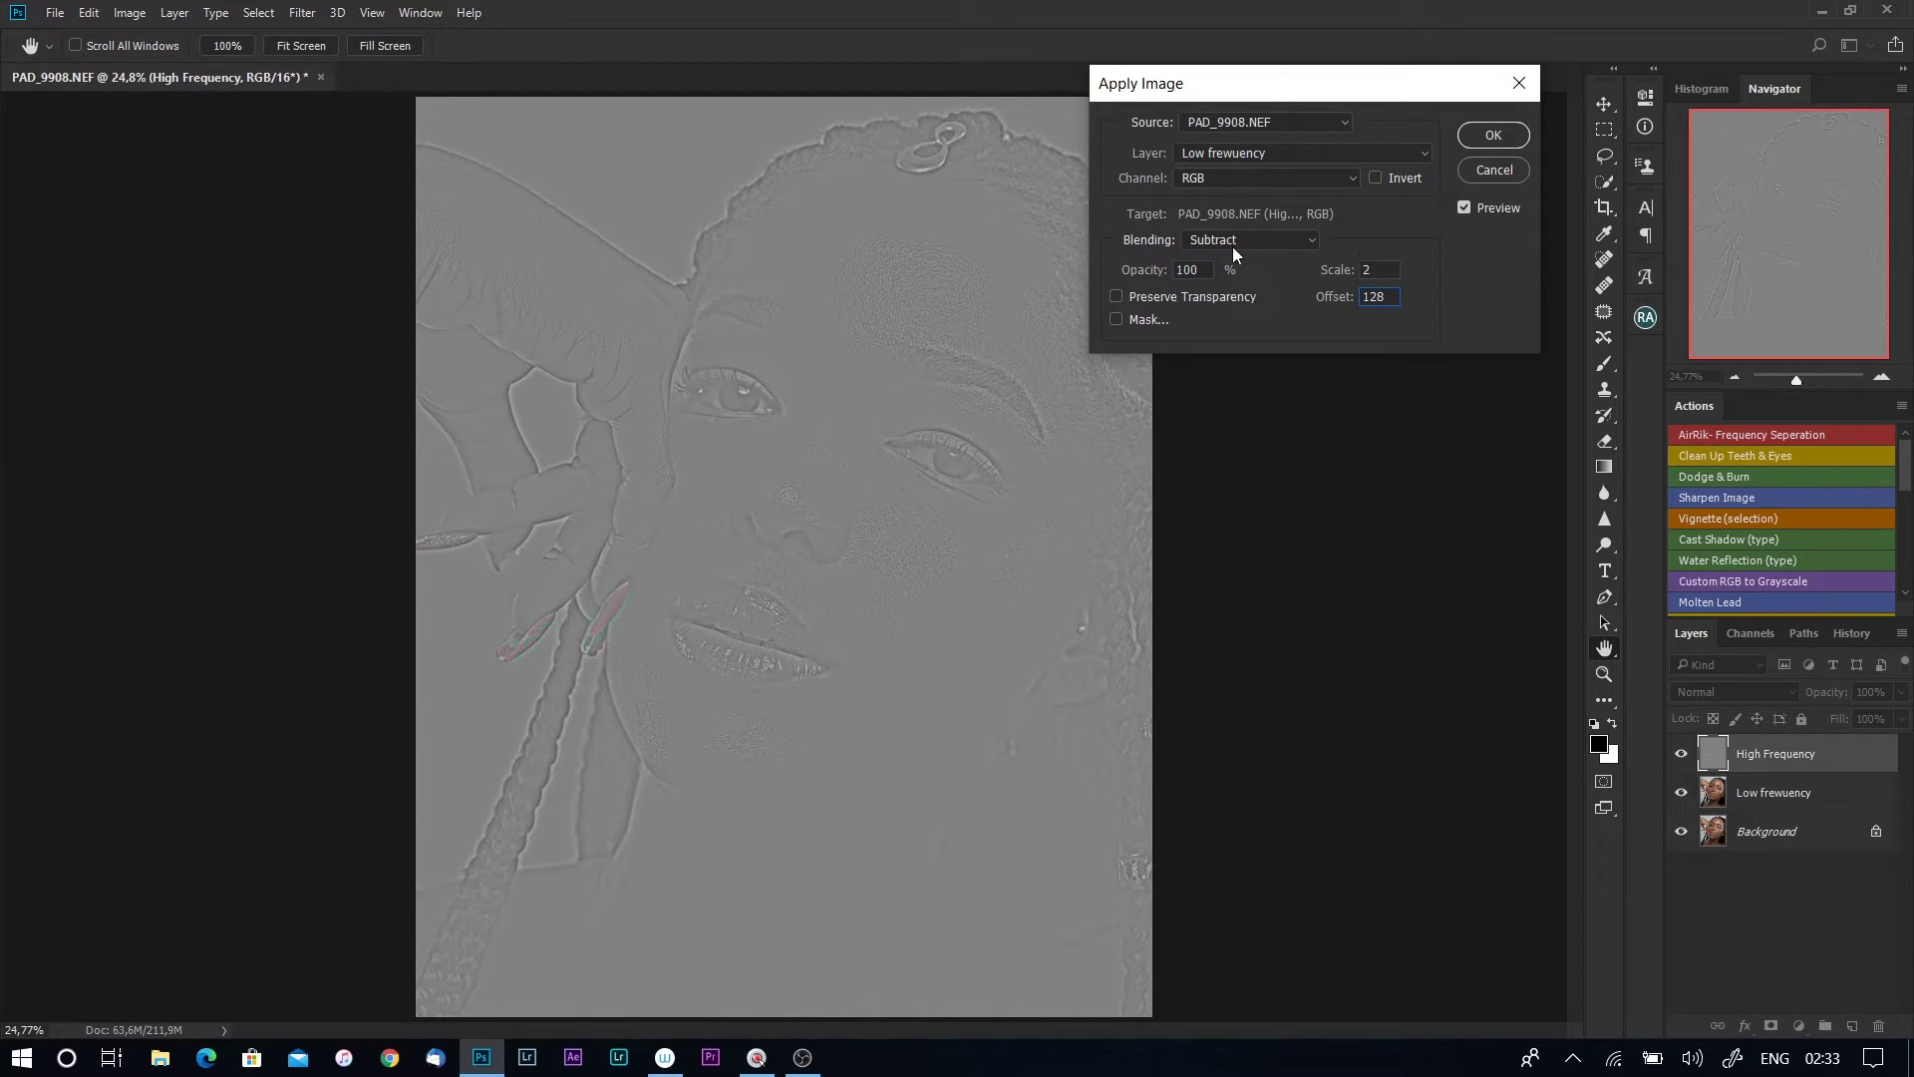
click(1492, 136)
key(j)
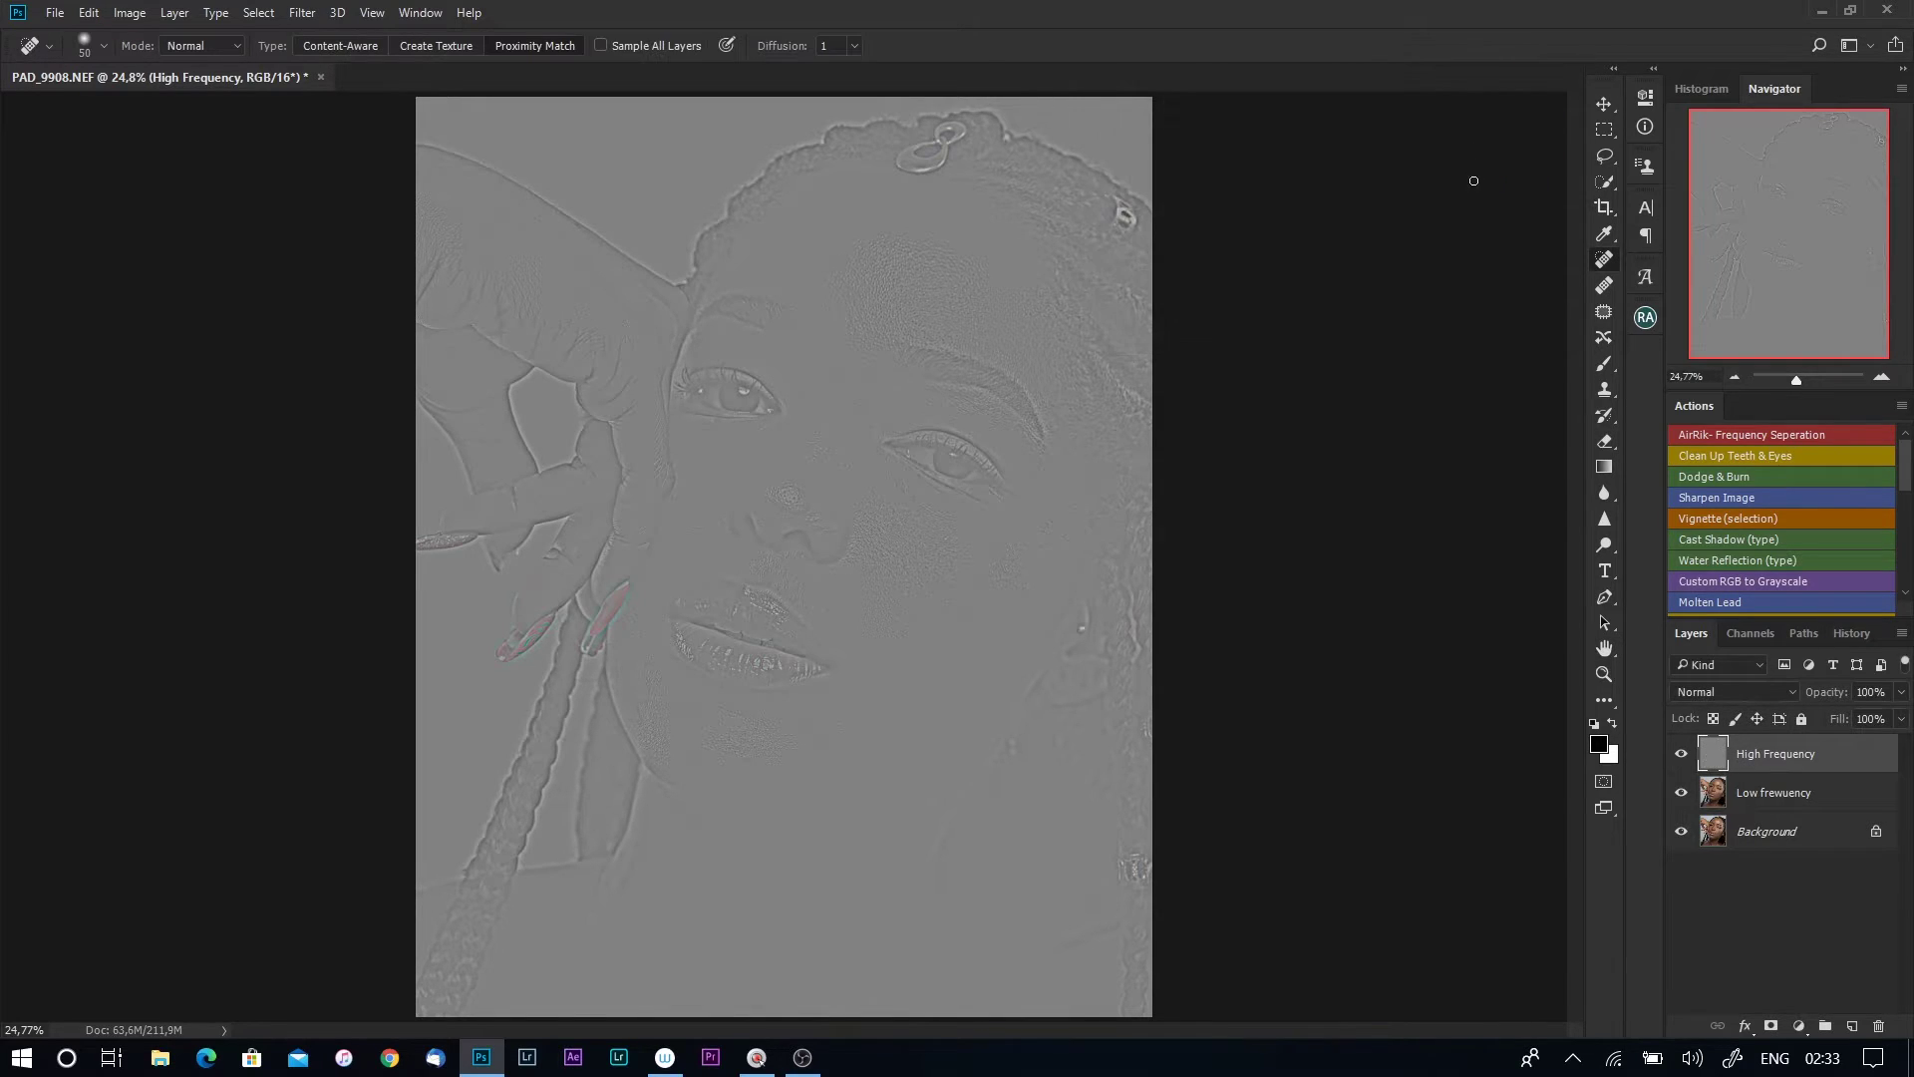
Step: Set the High Frequency layer's blend mode to Linear Light and compare the image with both frequency layers hidden and shown
click(1761, 698)
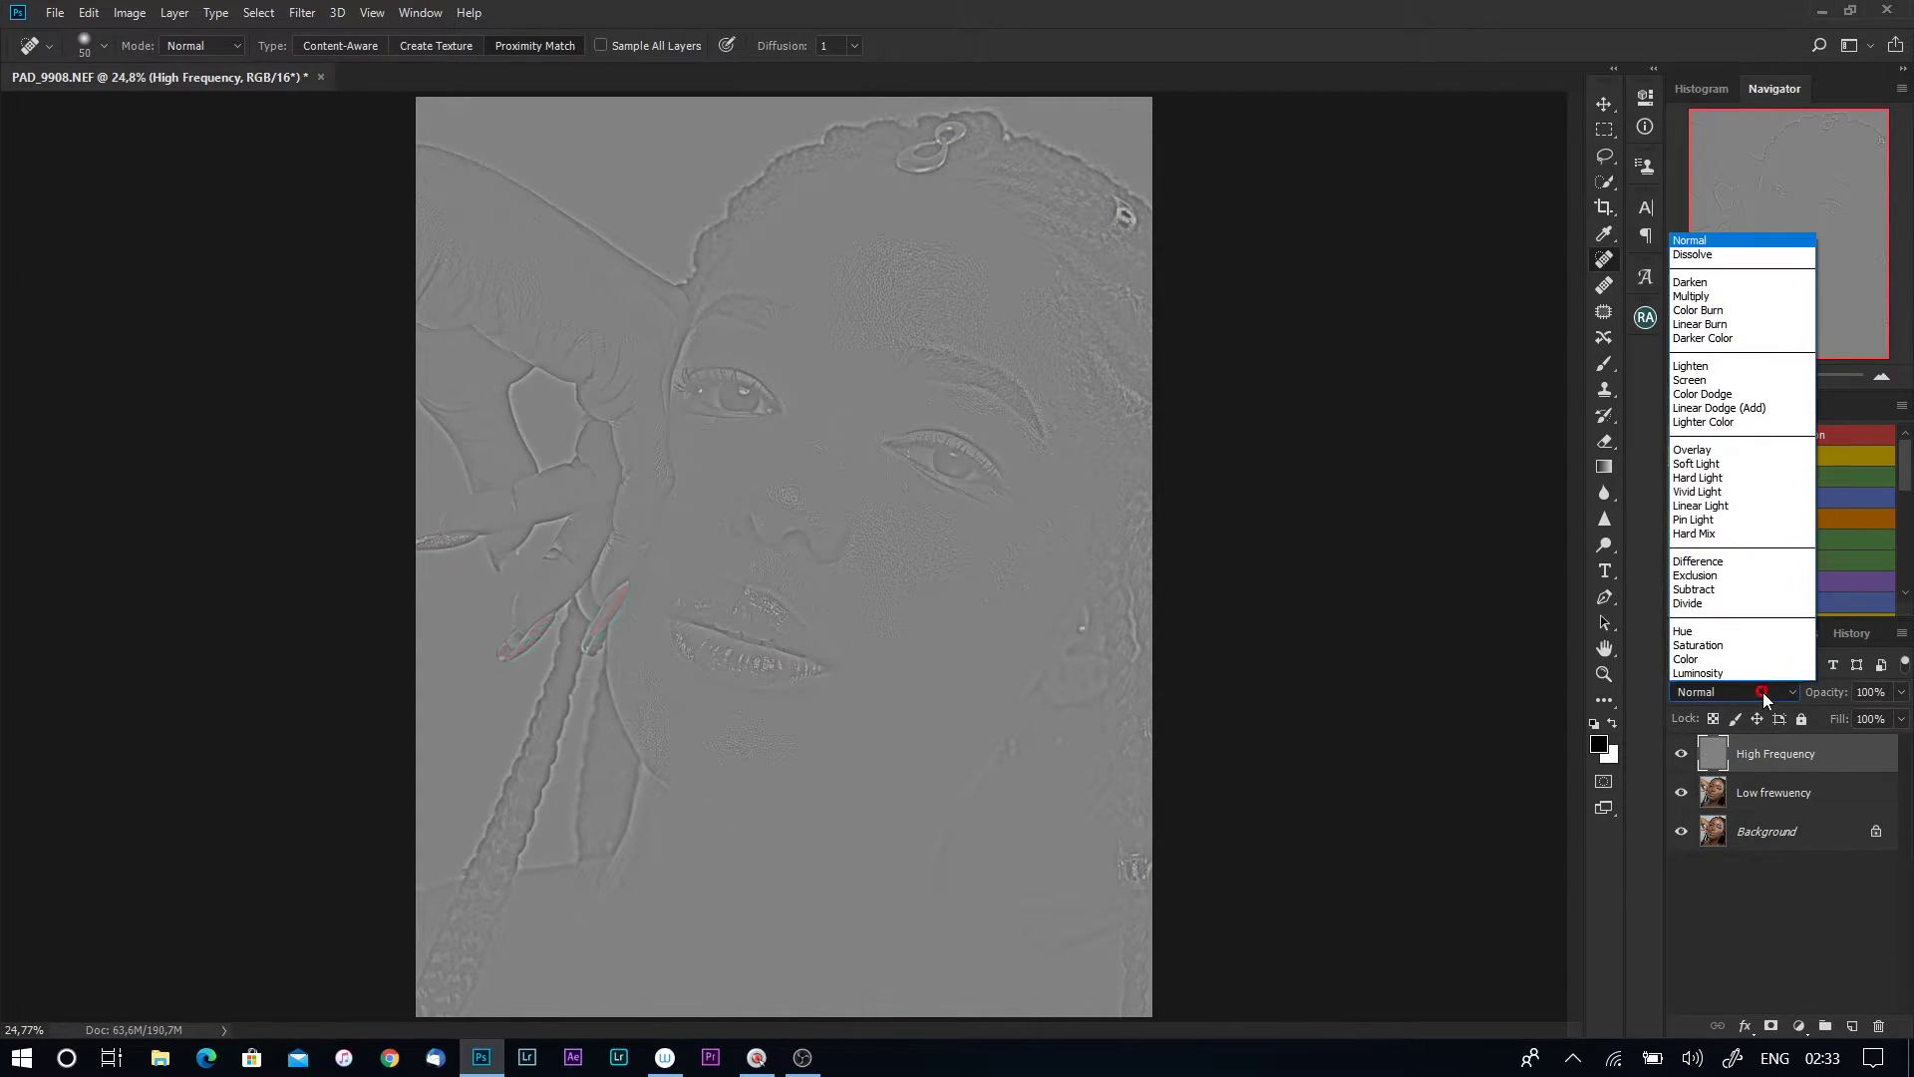
click(1725, 505)
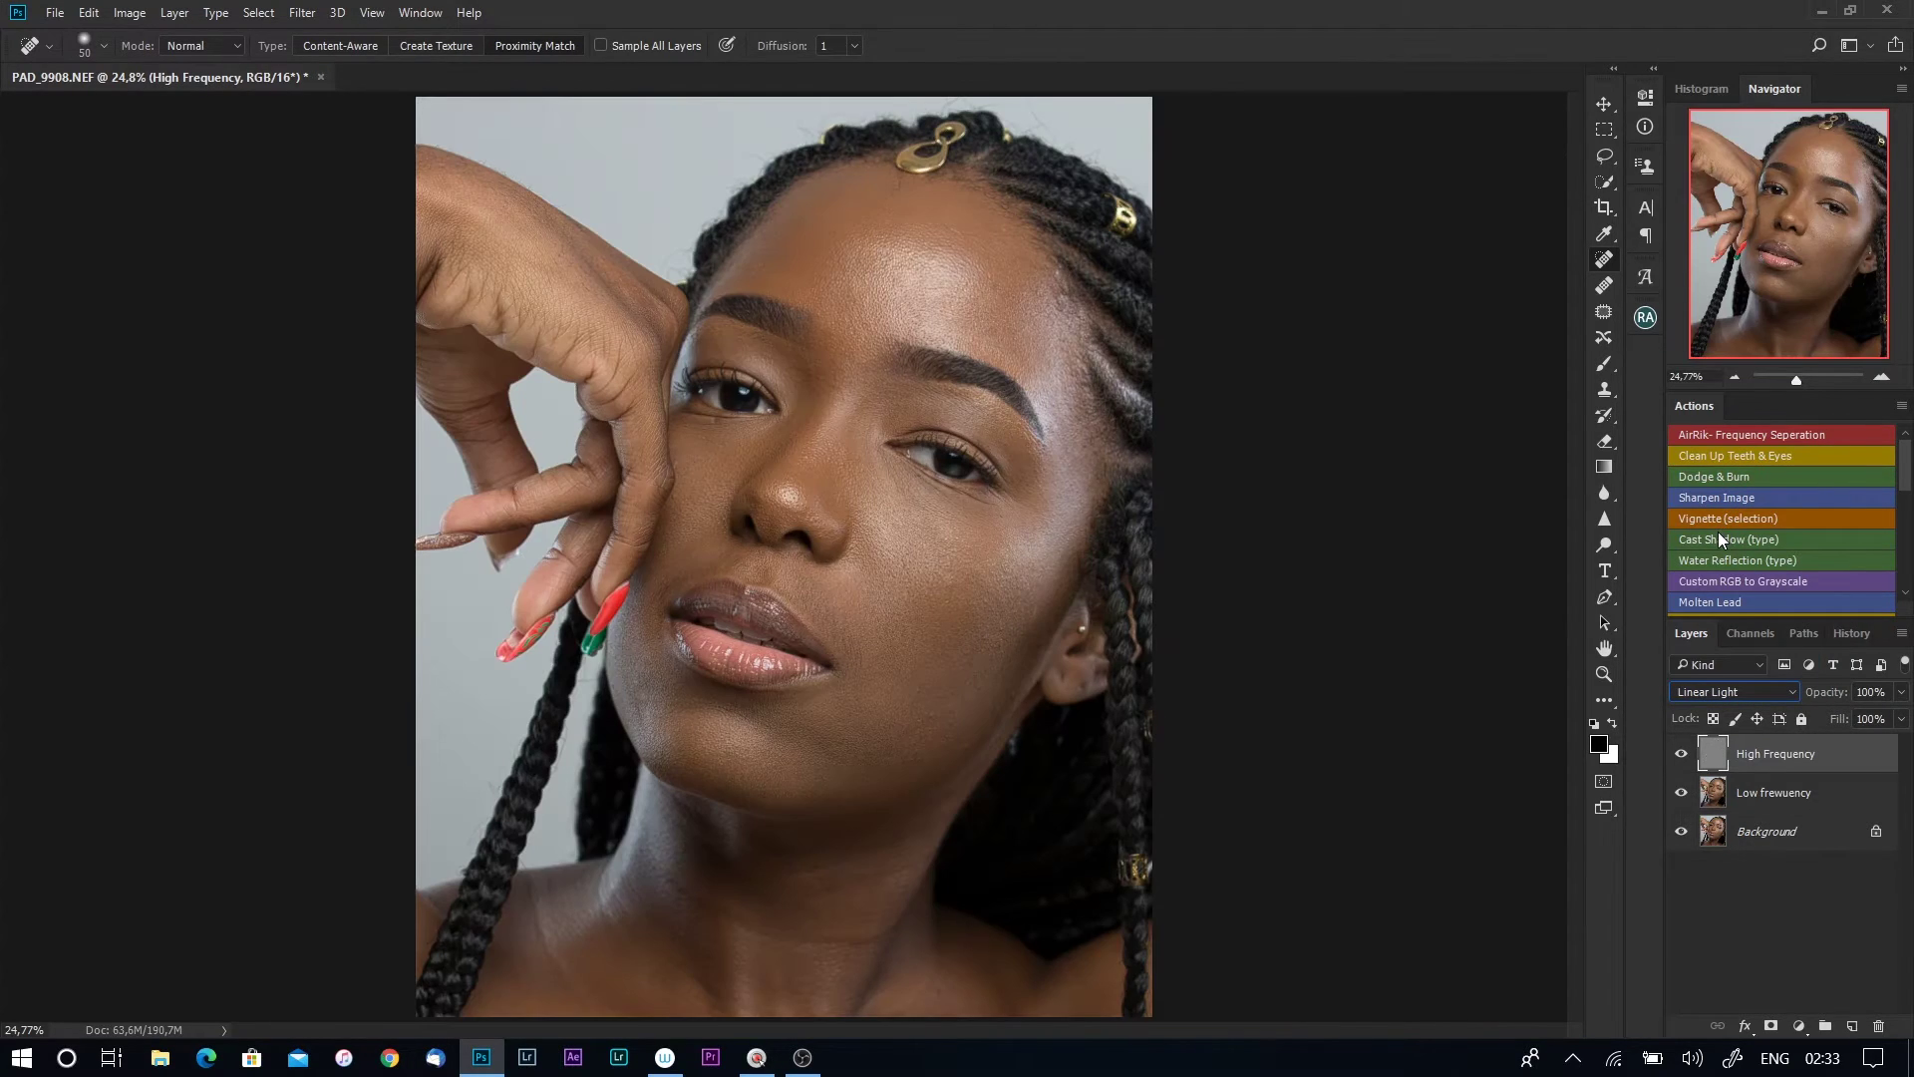
click(1681, 793)
click(1685, 751)
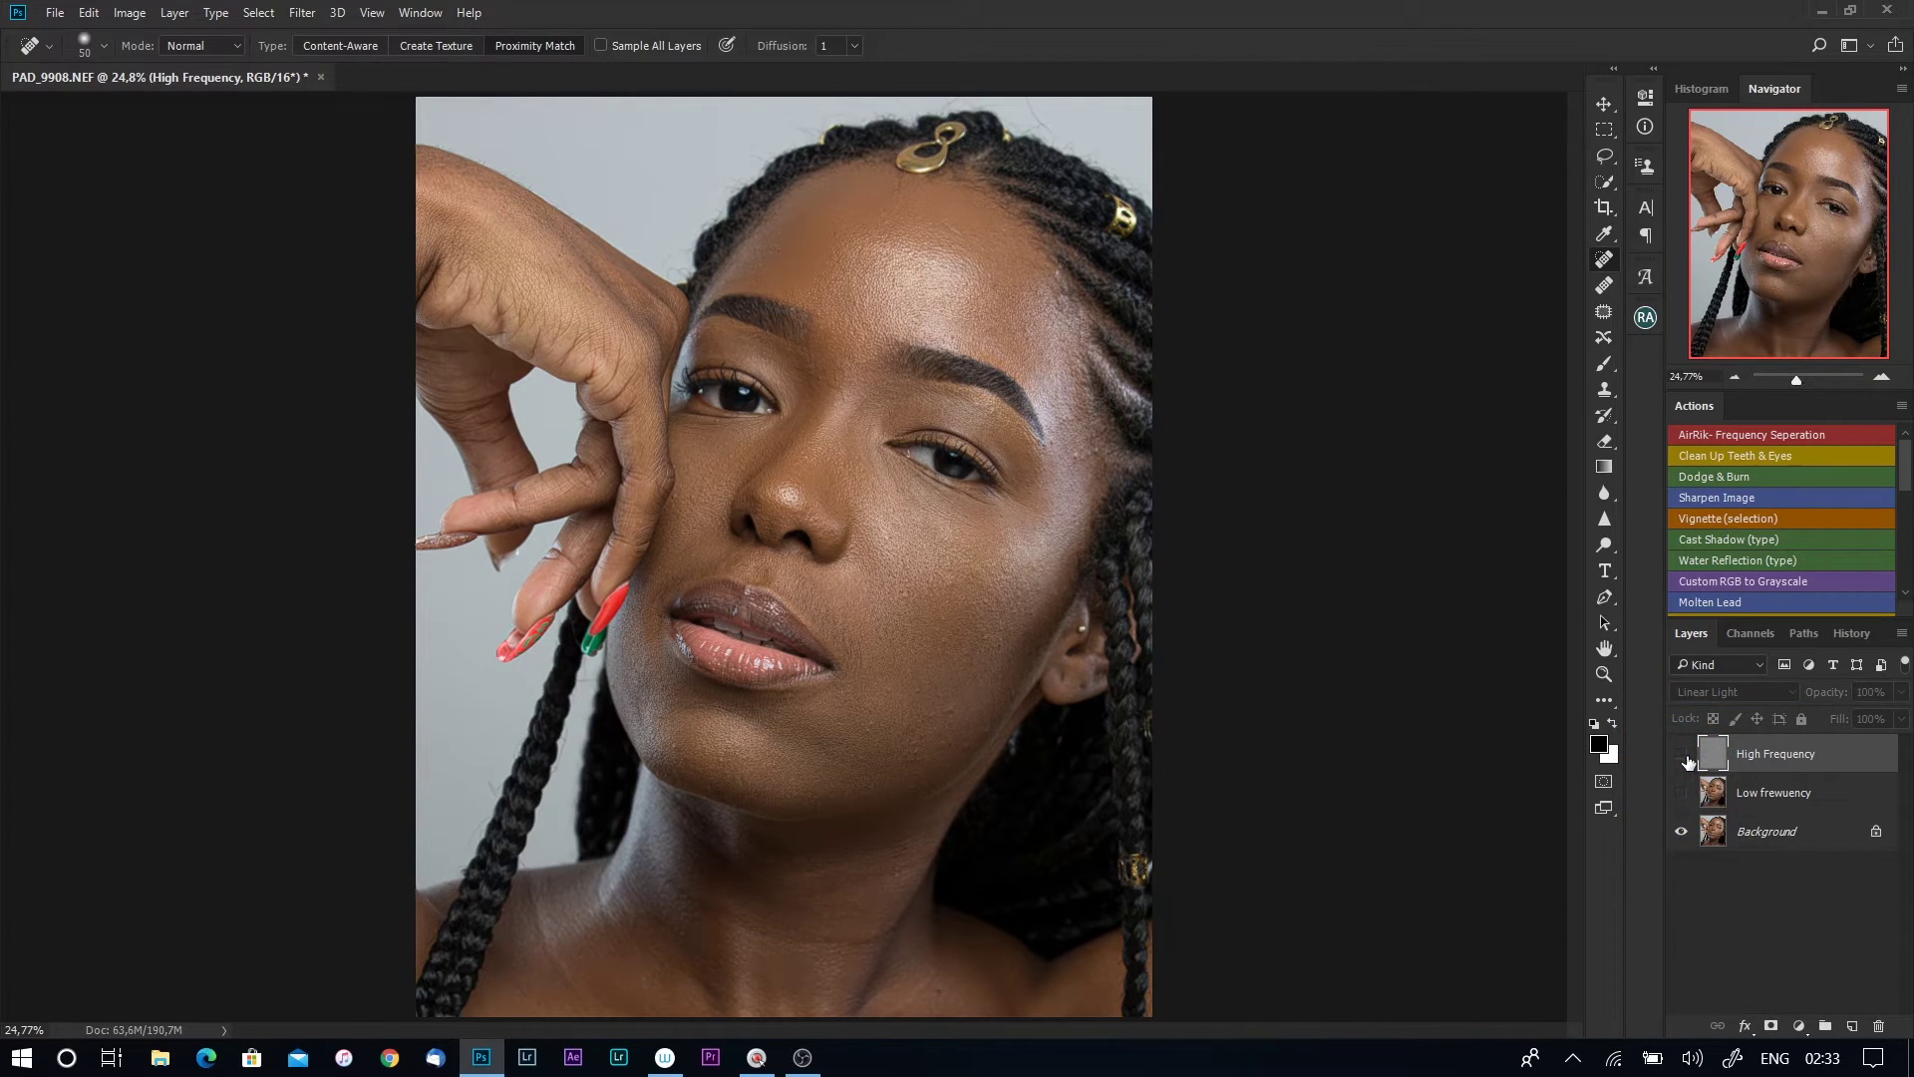
click(1683, 793)
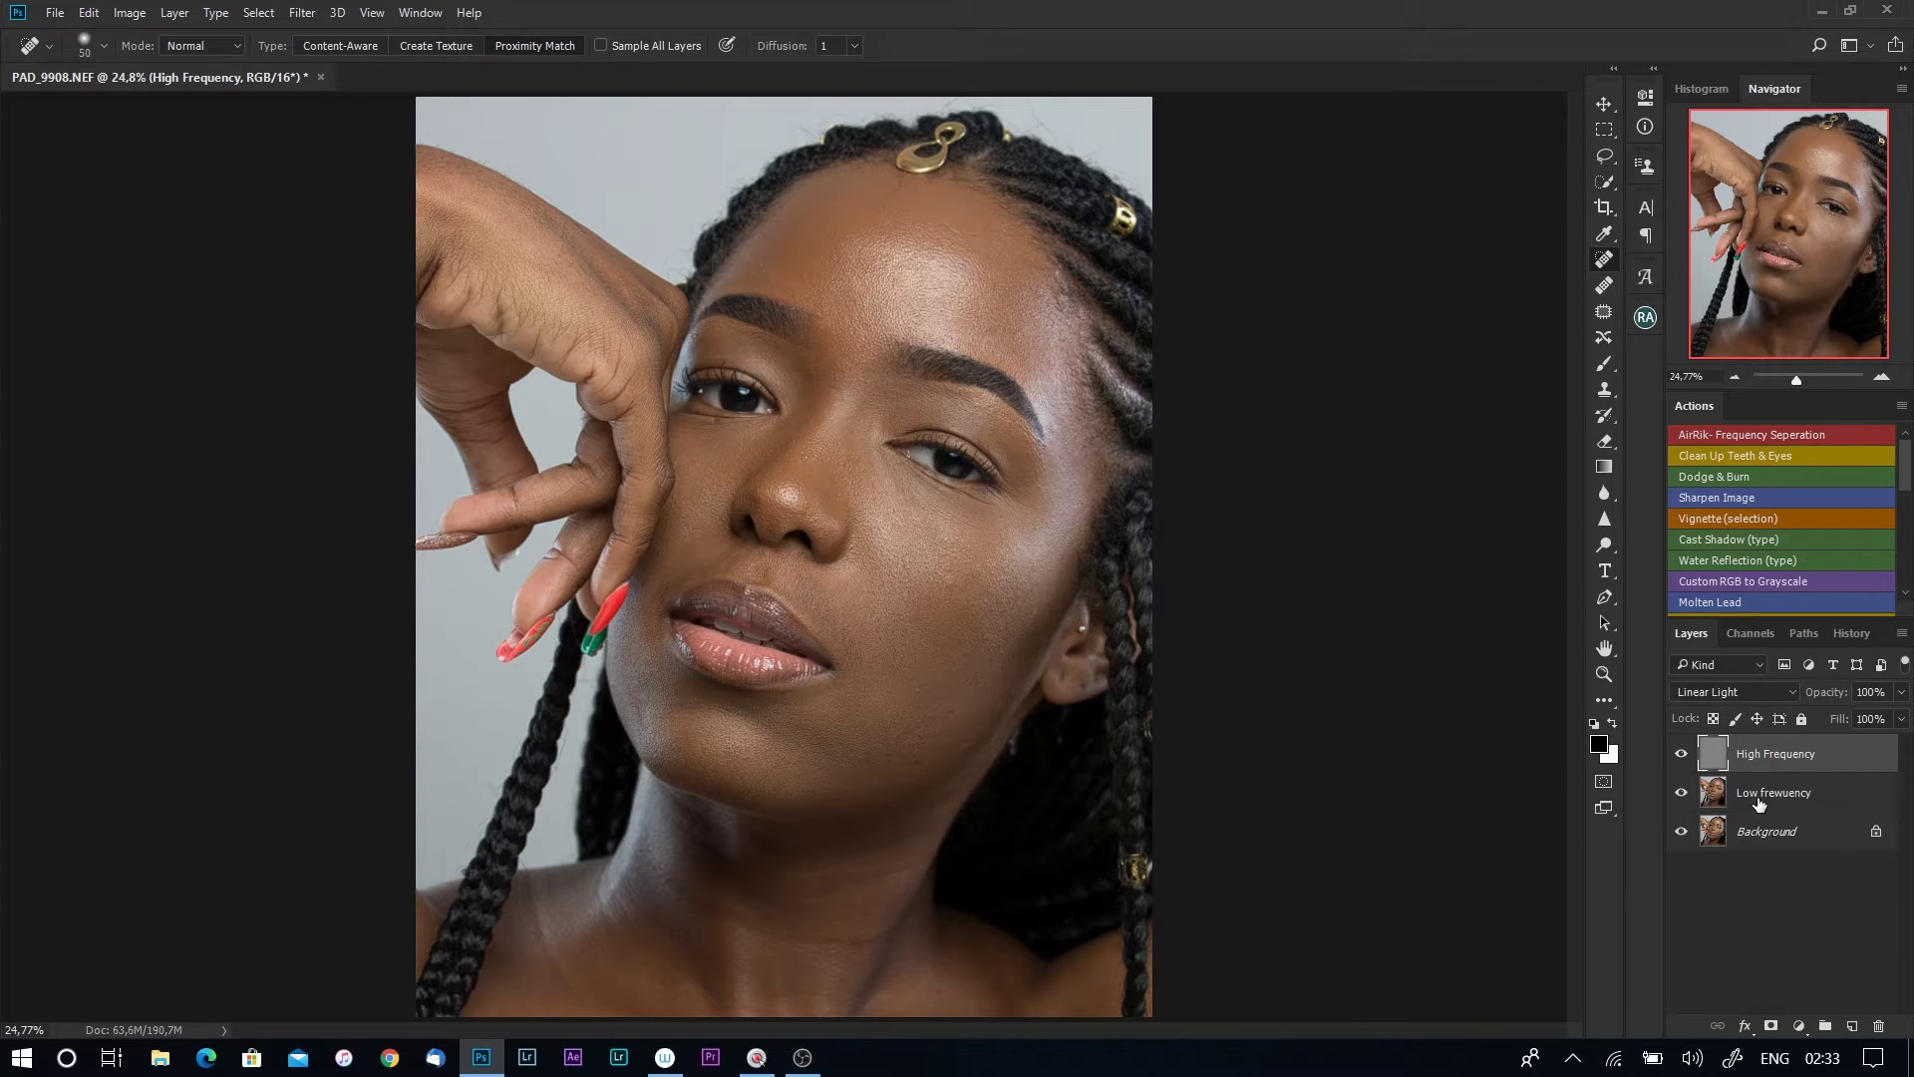
Step: Activate the Low frewuency layer and the Mixer Brush tool for working on the forehead
click(1824, 795)
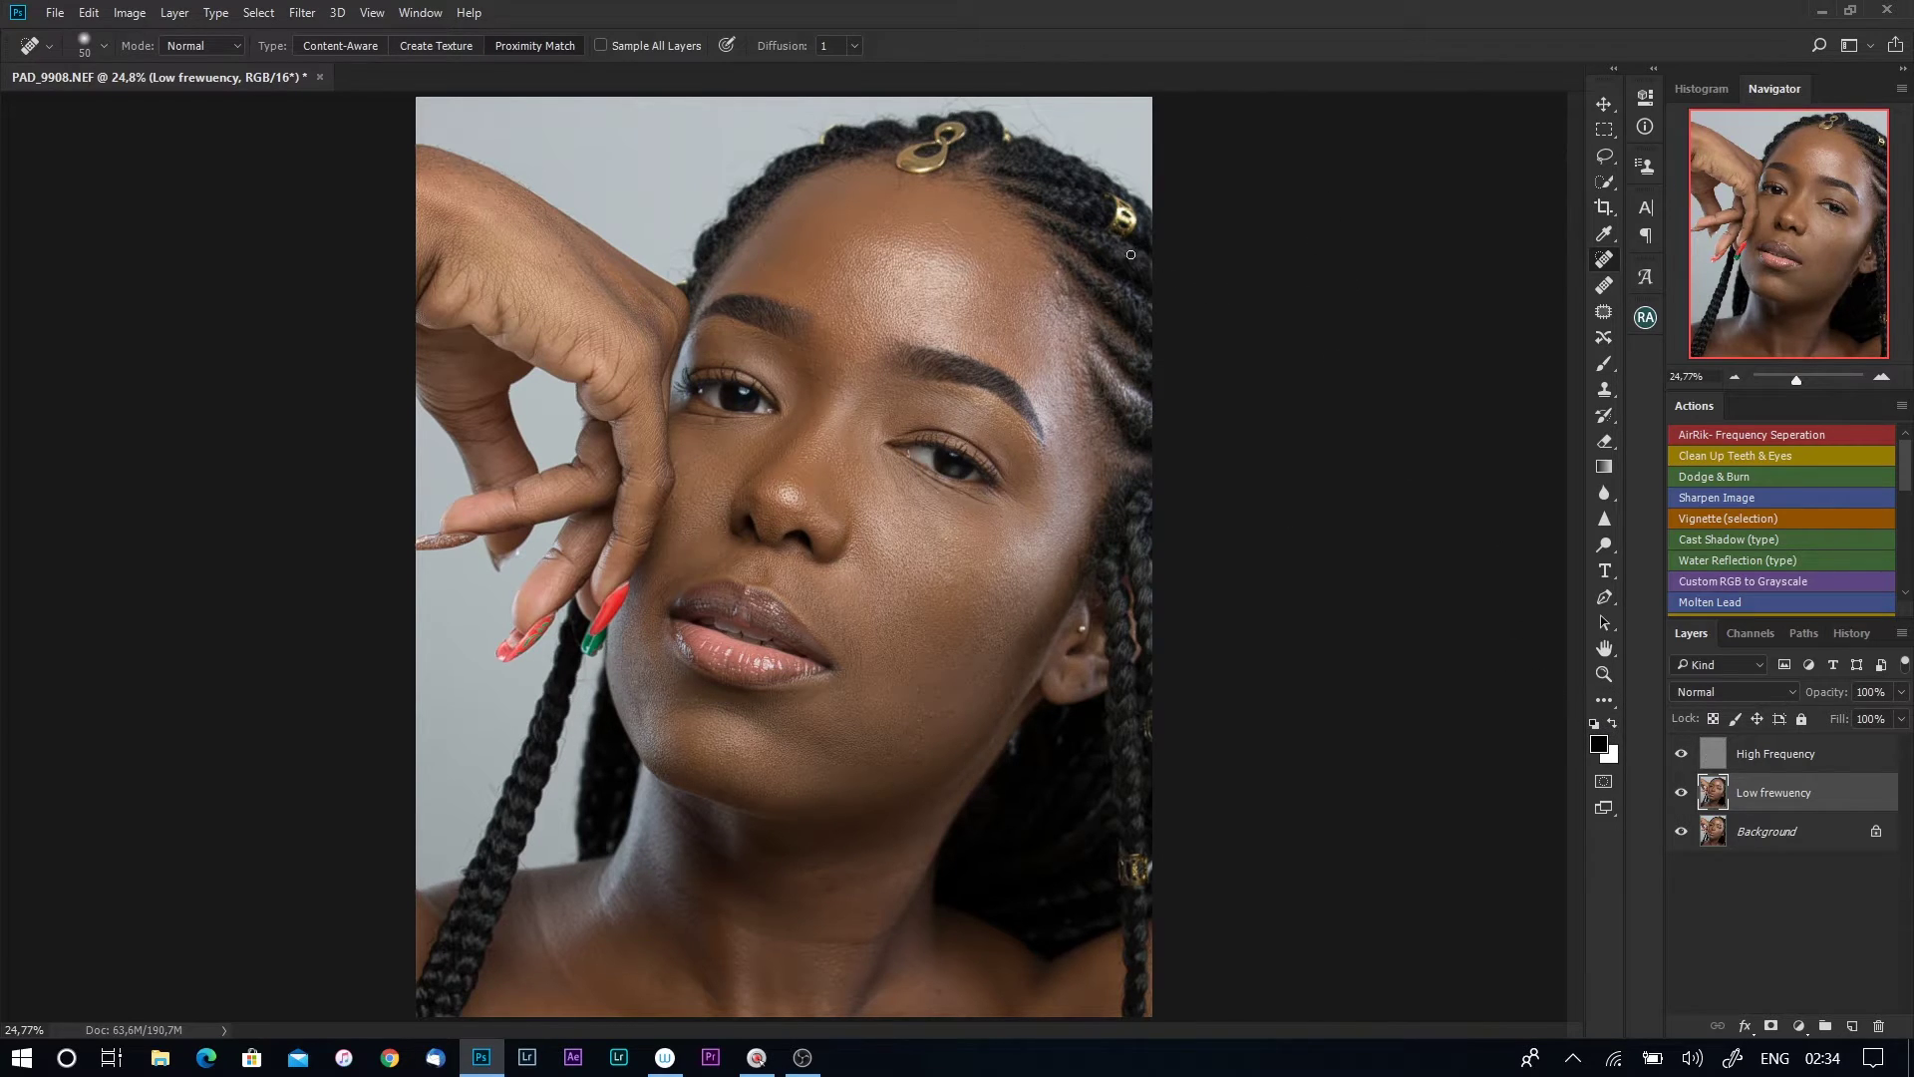
click(1607, 700)
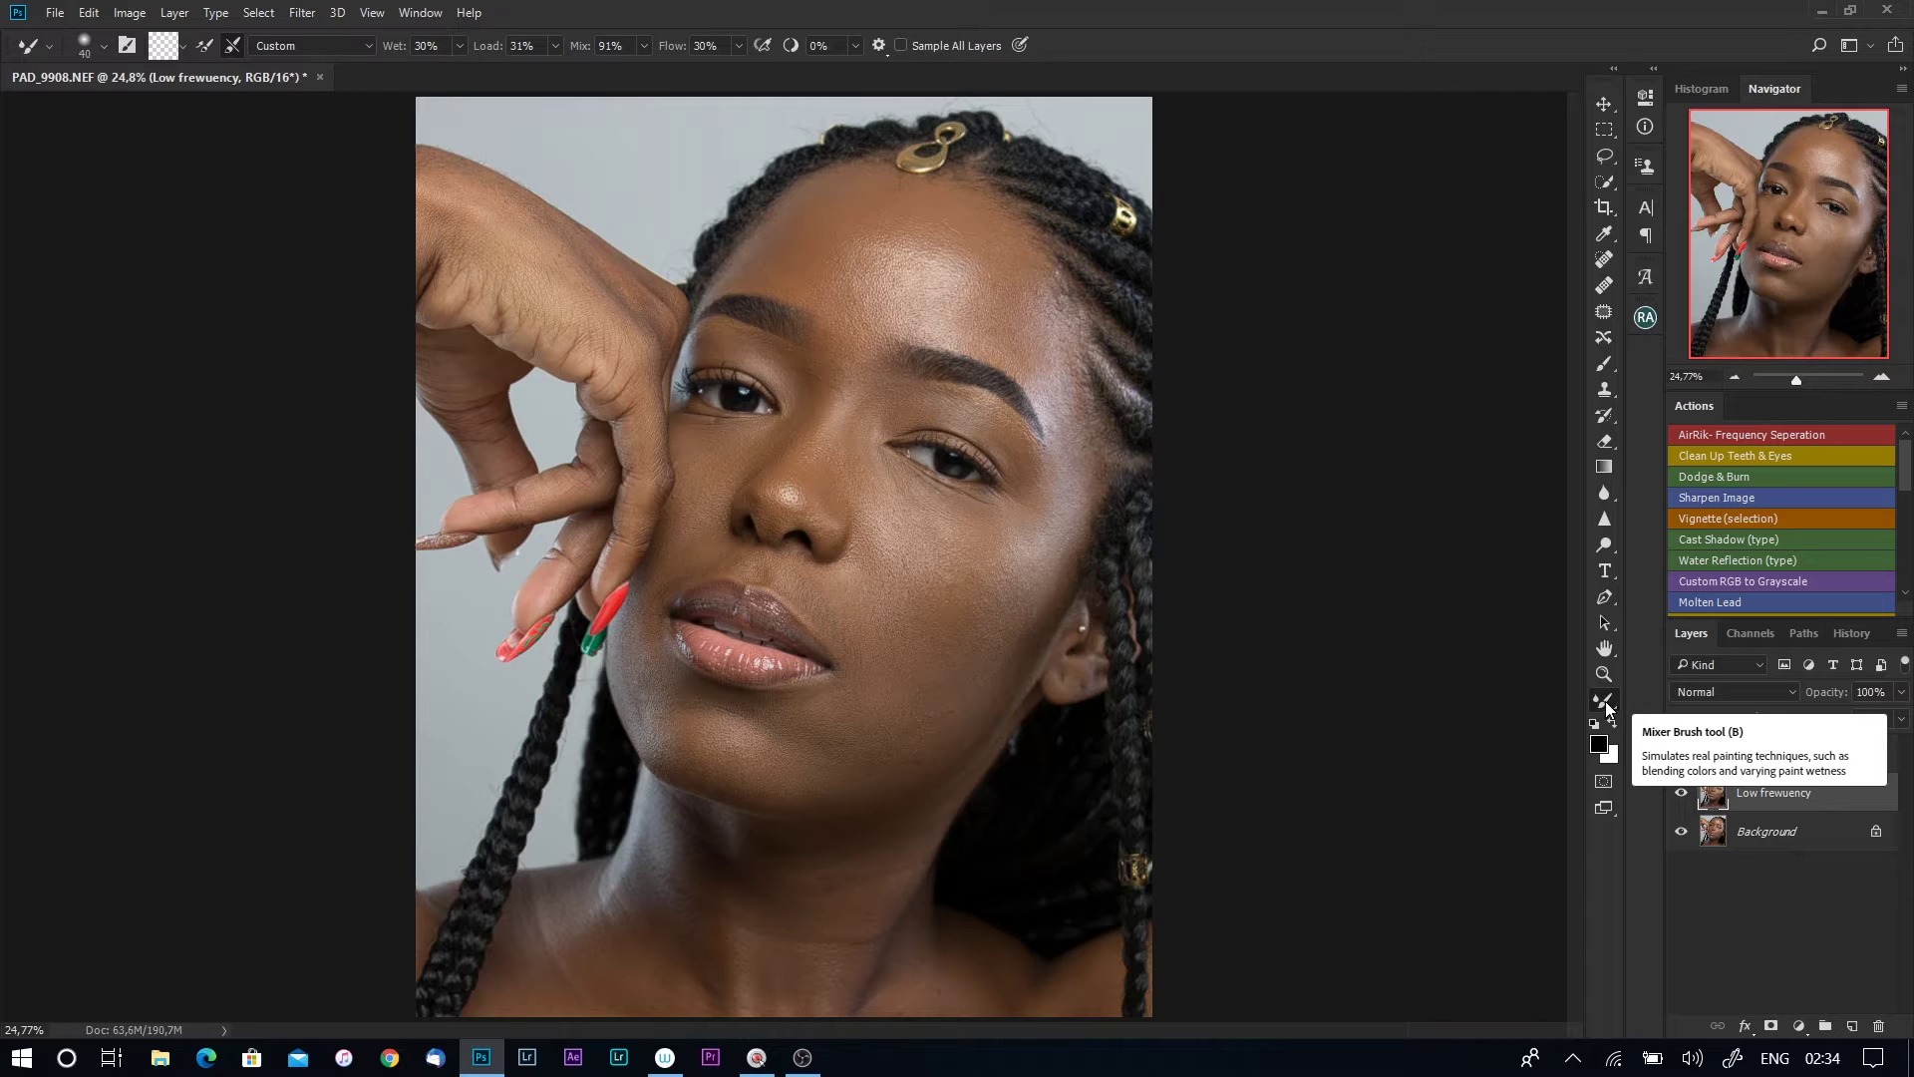
right_click(1607, 703)
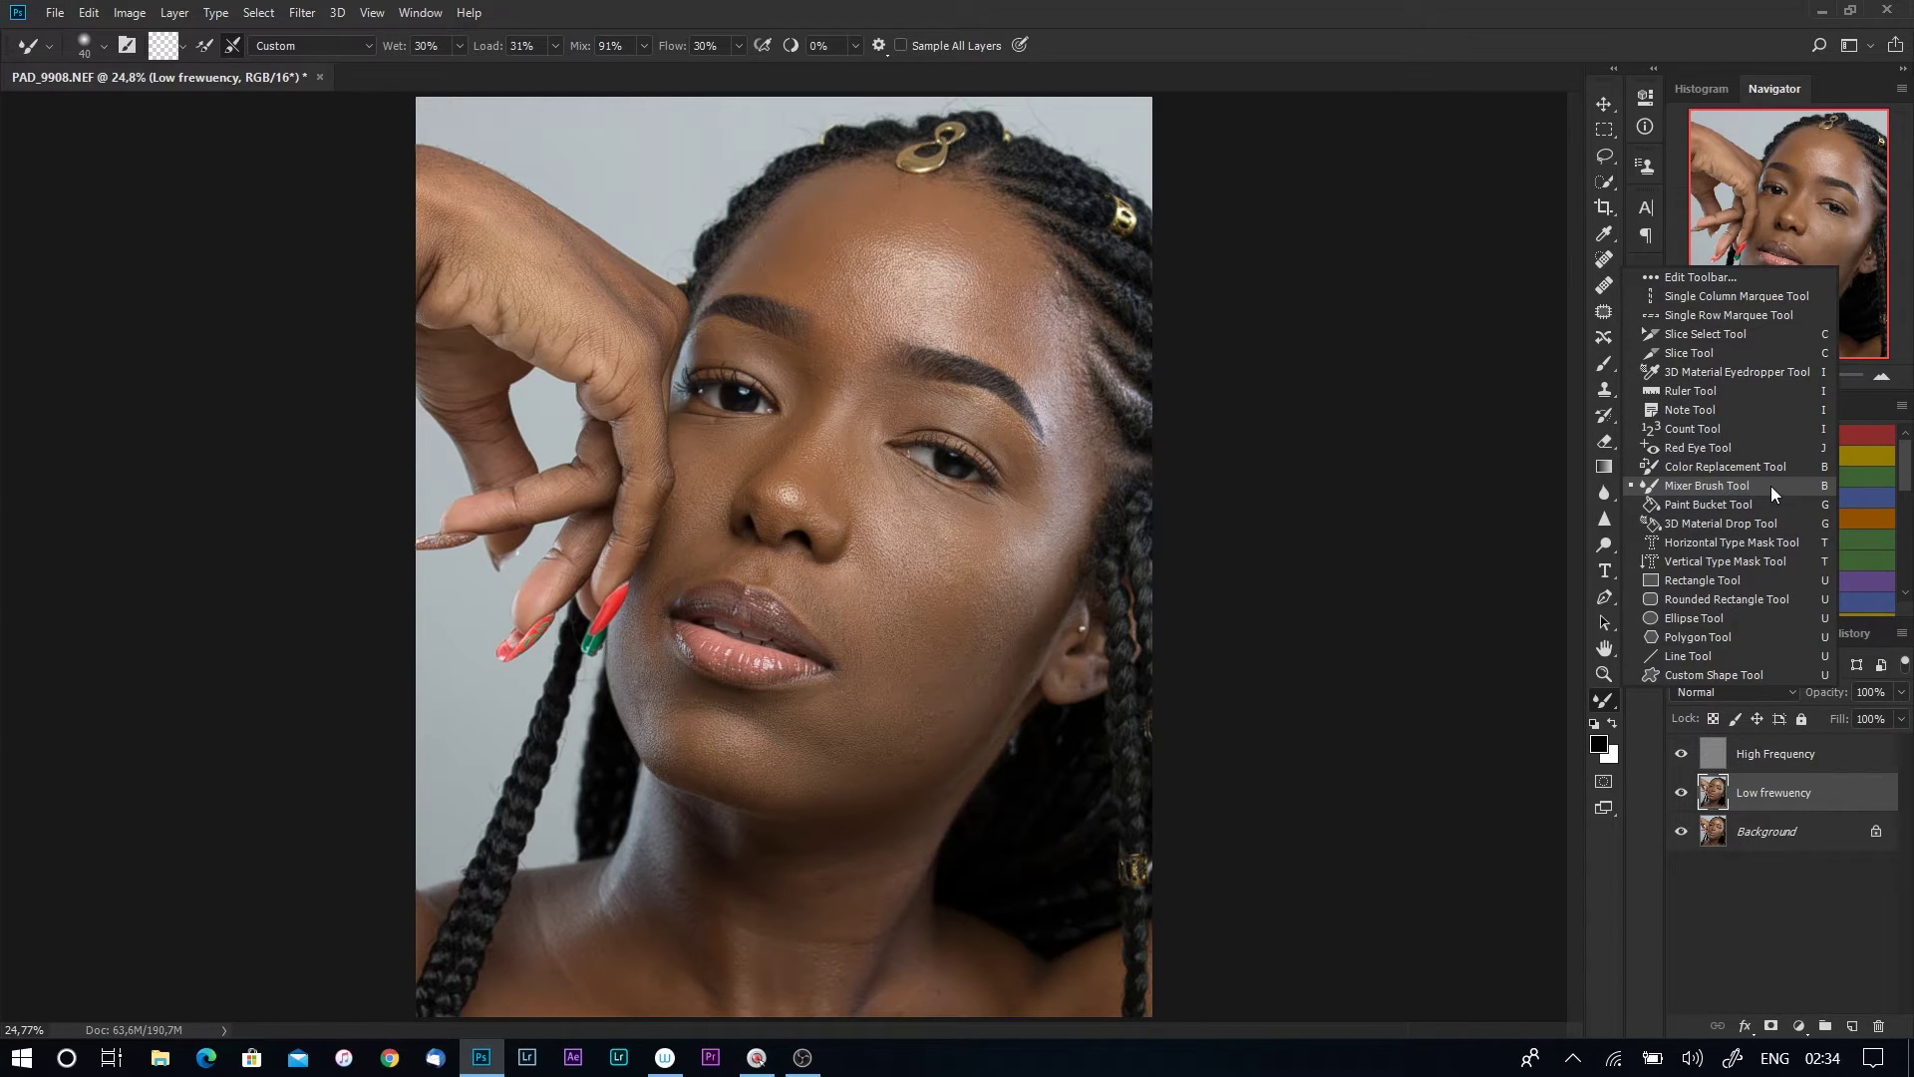
click(1771, 486)
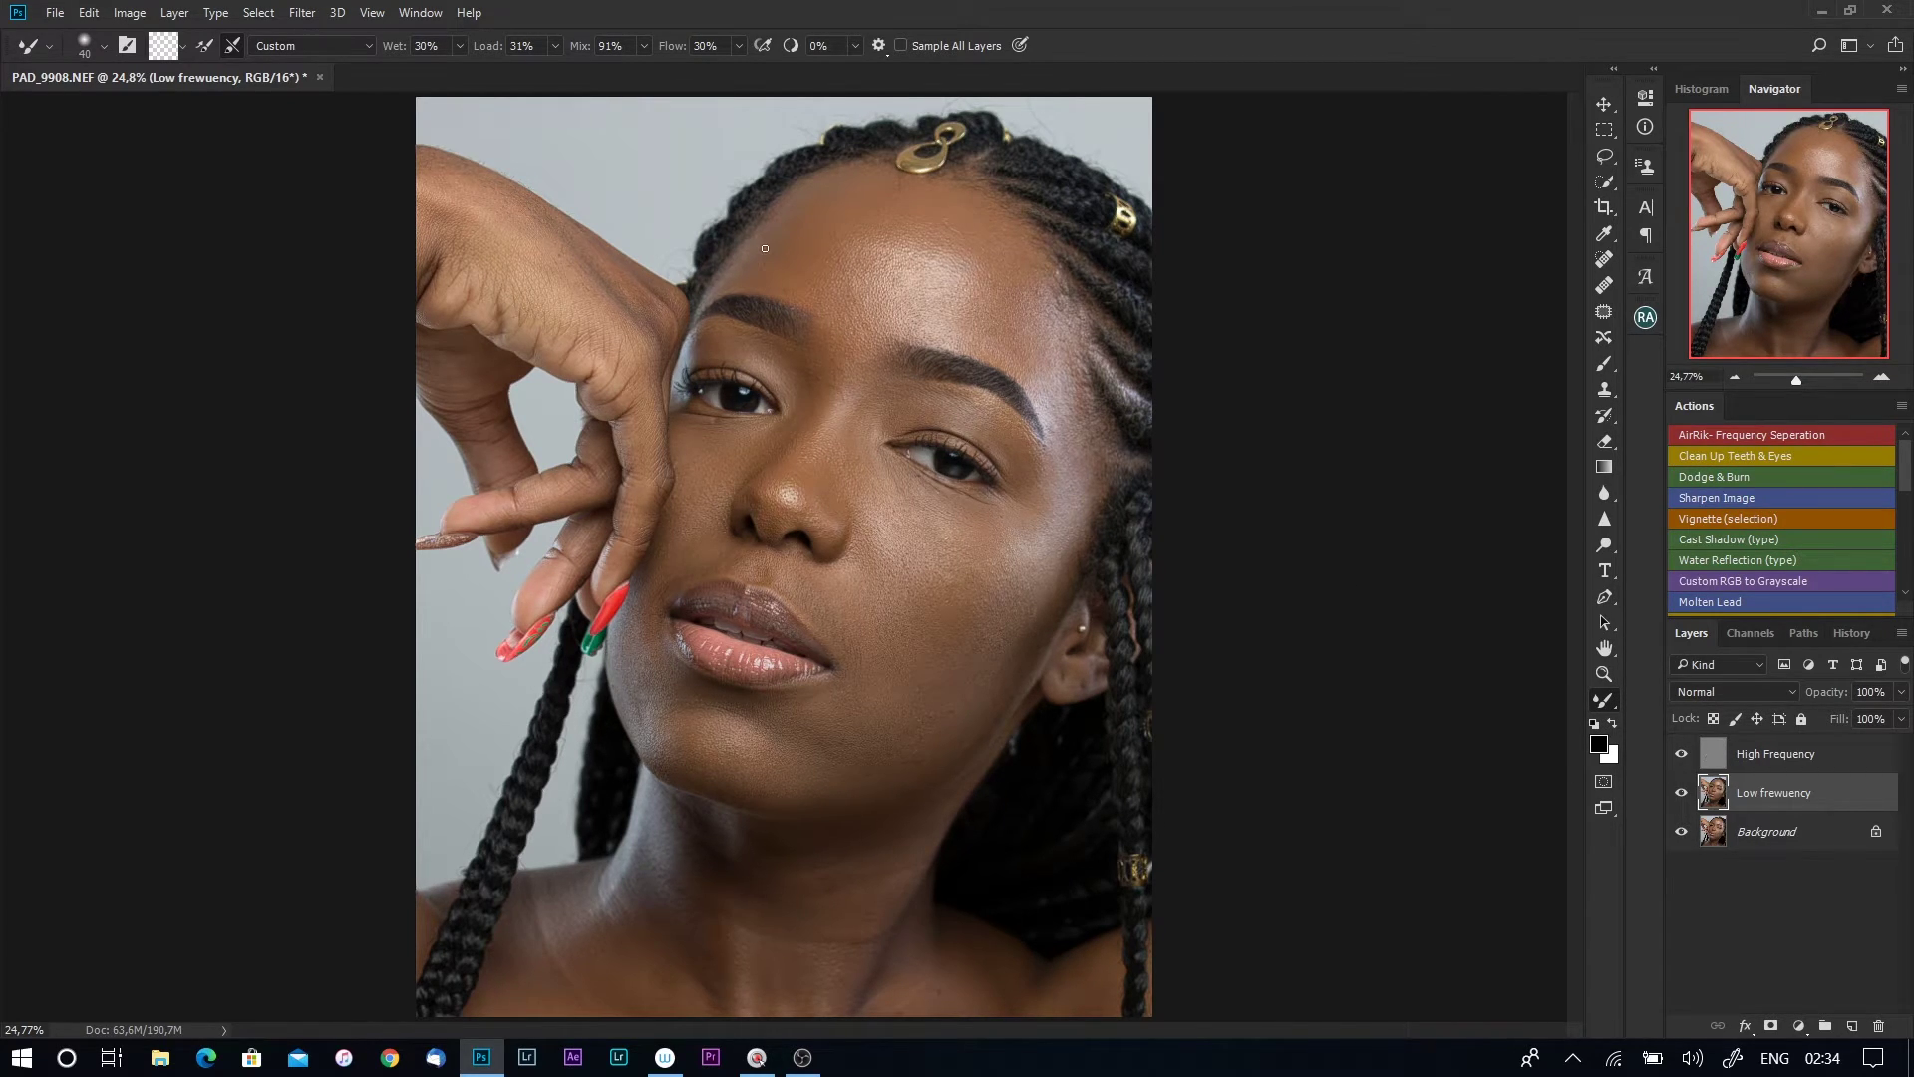
key(ctrl+plus)
key(ctrl+plus)
key(ctrl+plus)
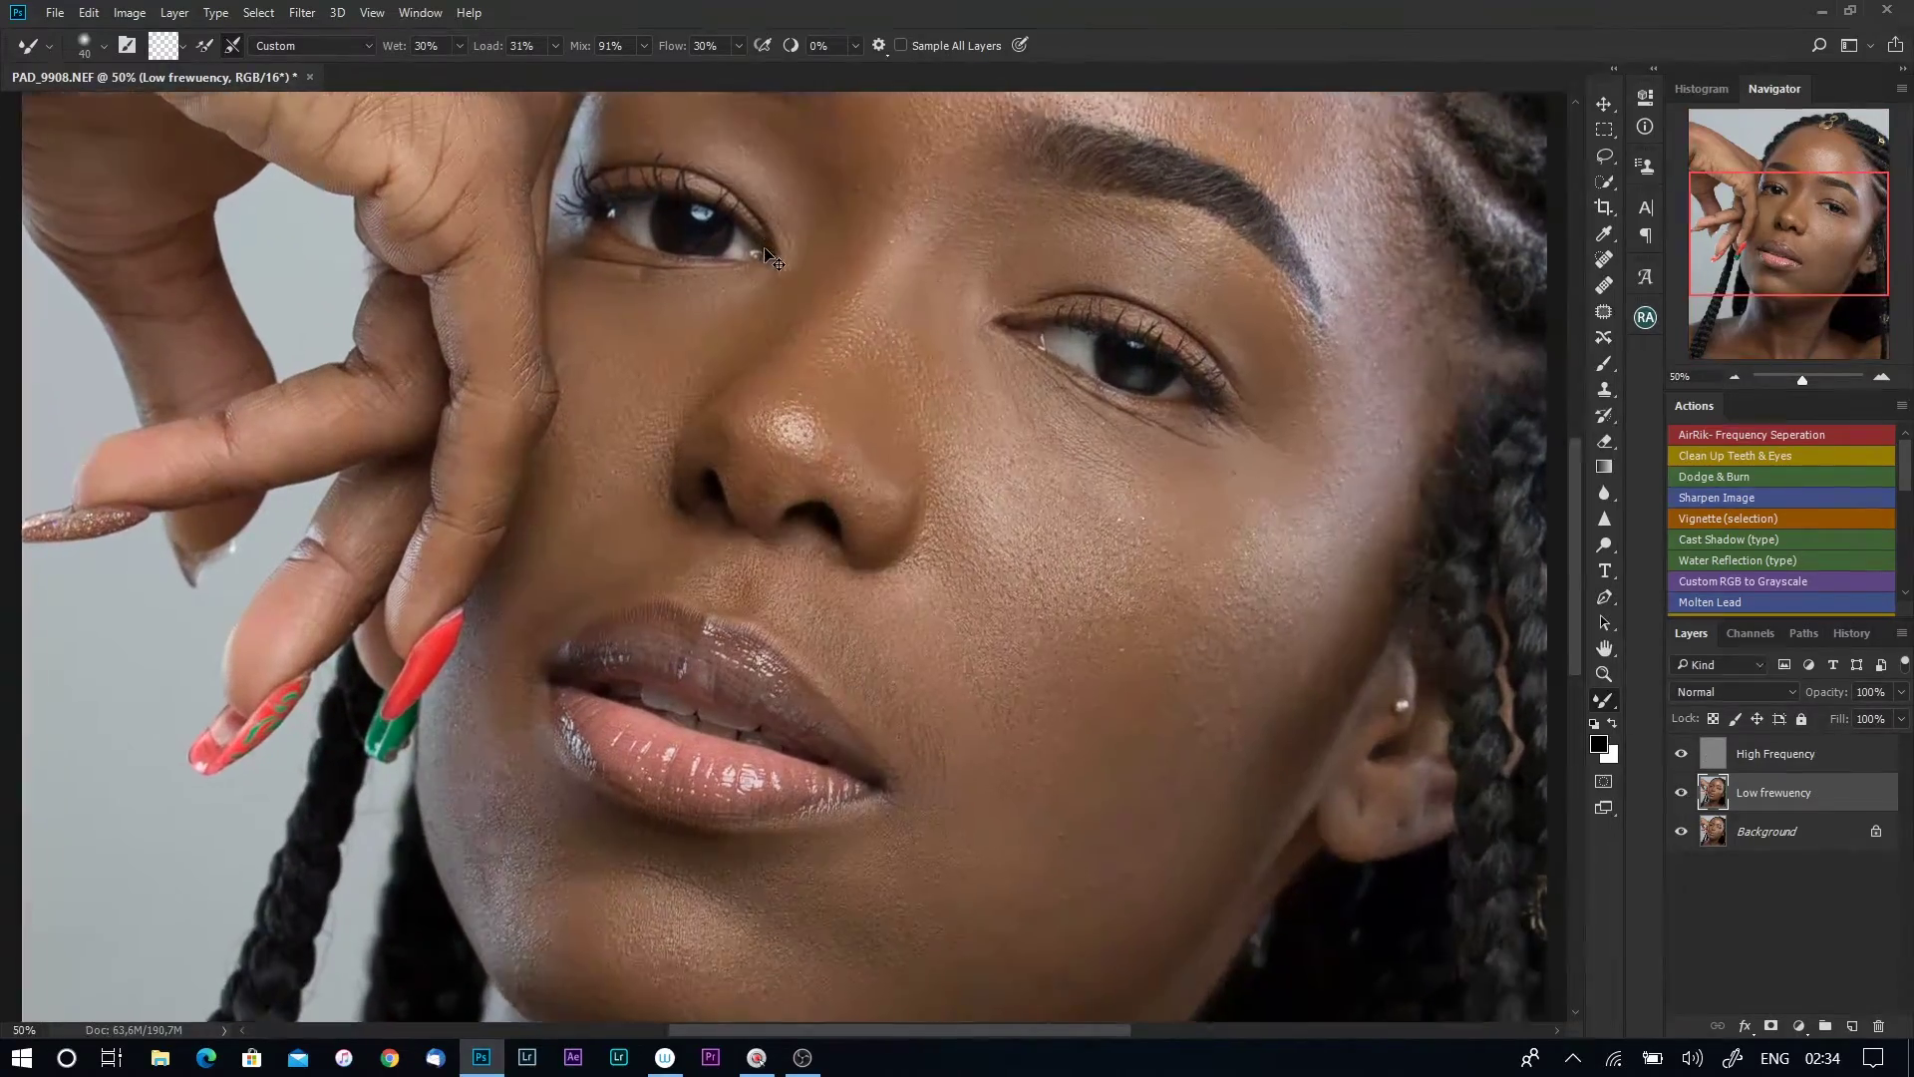
key(ctrl+plus)
drag(1576, 525, 1623, 363)
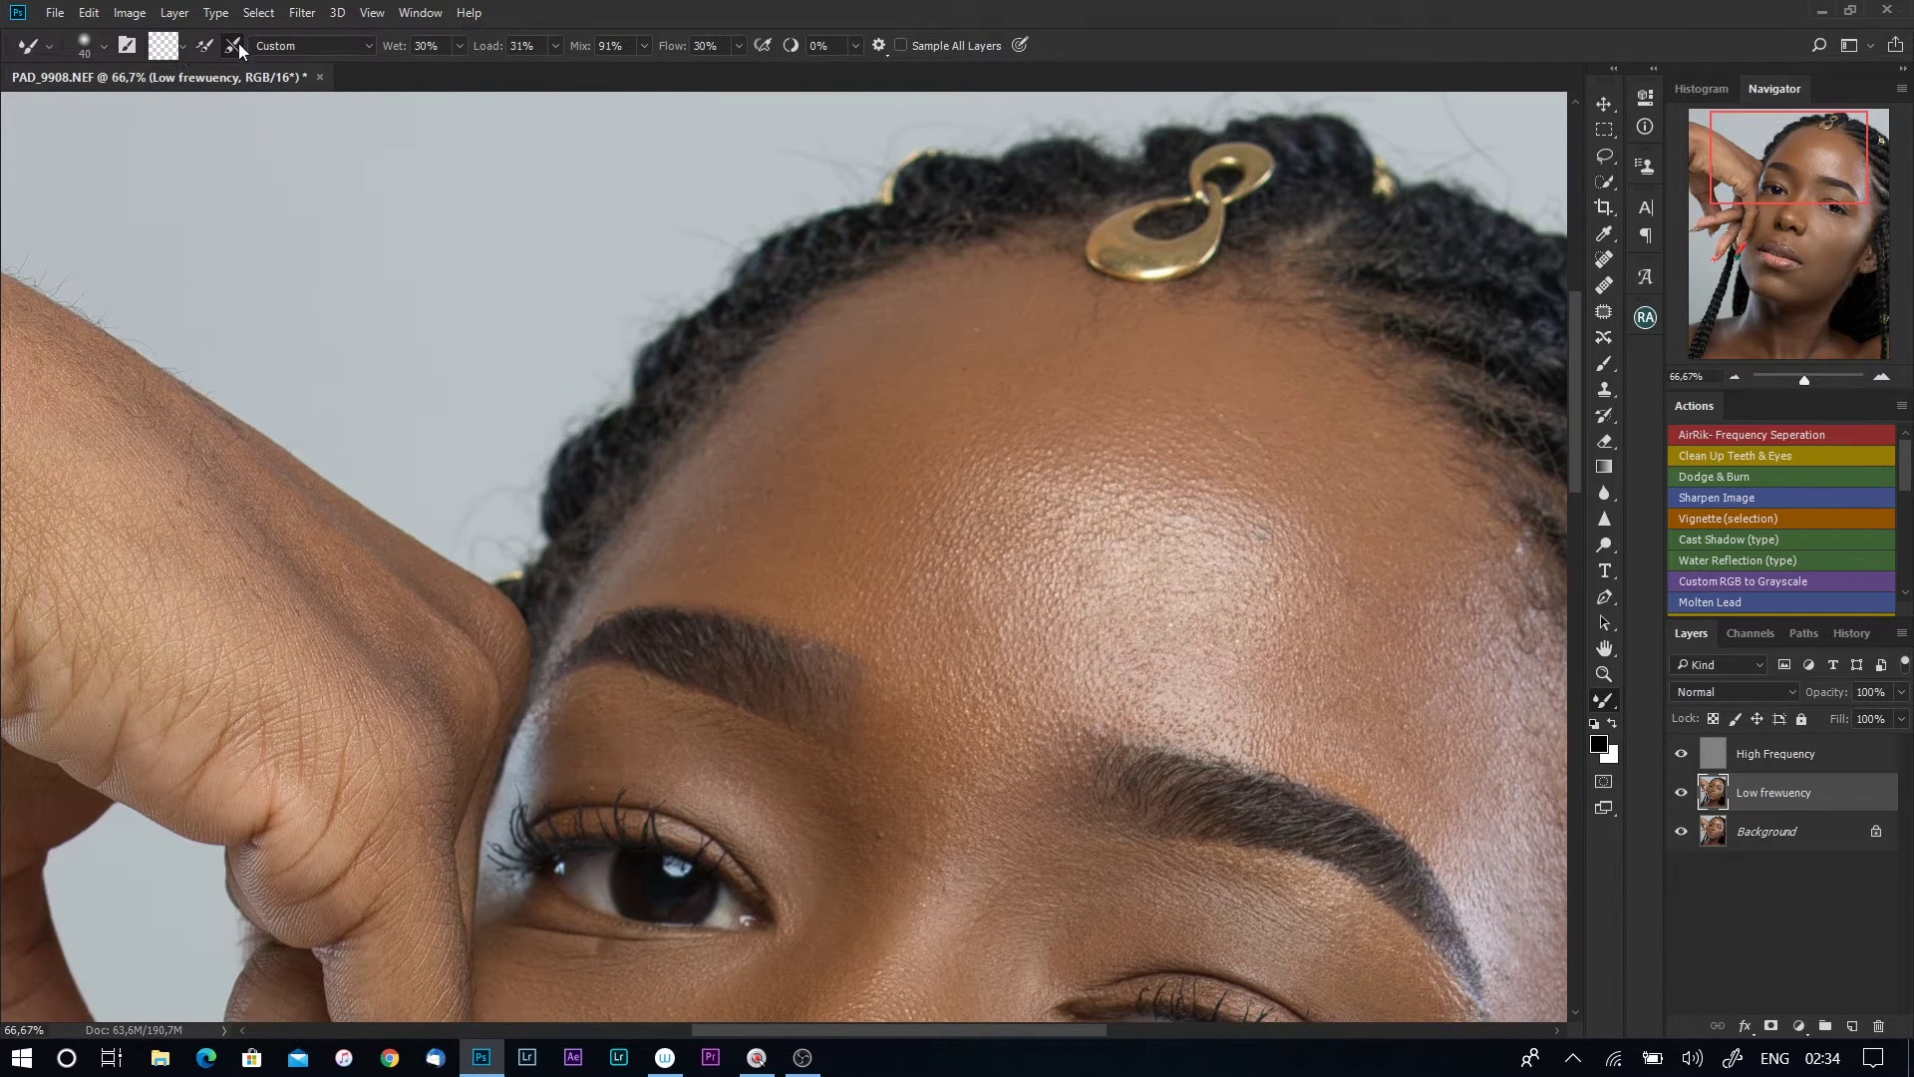
Step: Enlarge the Mixer Brush to 200 pixels and clean the brush
key(bracketright)
key(bracketright)
key(bracketright)
key(bracketright)
key(bracketright)
key(bracketright)
key(bracketright)
key(bracketright)
mouse_move(1116, 267)
mouse_down()
mouse_move(936, 445)
mouse_move(869, 542)
mouse_move(794, 543)
mouse_move(884, 548)
mouse_move(894, 527)
mouse_up()
mouse_move(902, 551)
mouse_down()
mouse_move(931, 450)
mouse_move(914, 430)
mouse_move(1046, 400)
mouse_move(1067, 376)
mouse_move(1187, 429)
mouse_move(1244, 521)
mouse_move(1082, 485)
mouse_move(1093, 539)
mouse_move(1107, 518)
mouse_move(1081, 548)
mouse_move(1090, 522)
mouse_move(1069, 533)
mouse_move(1075, 559)
mouse_move(1084, 542)
mouse_up()
click(232, 42)
click(183, 45)
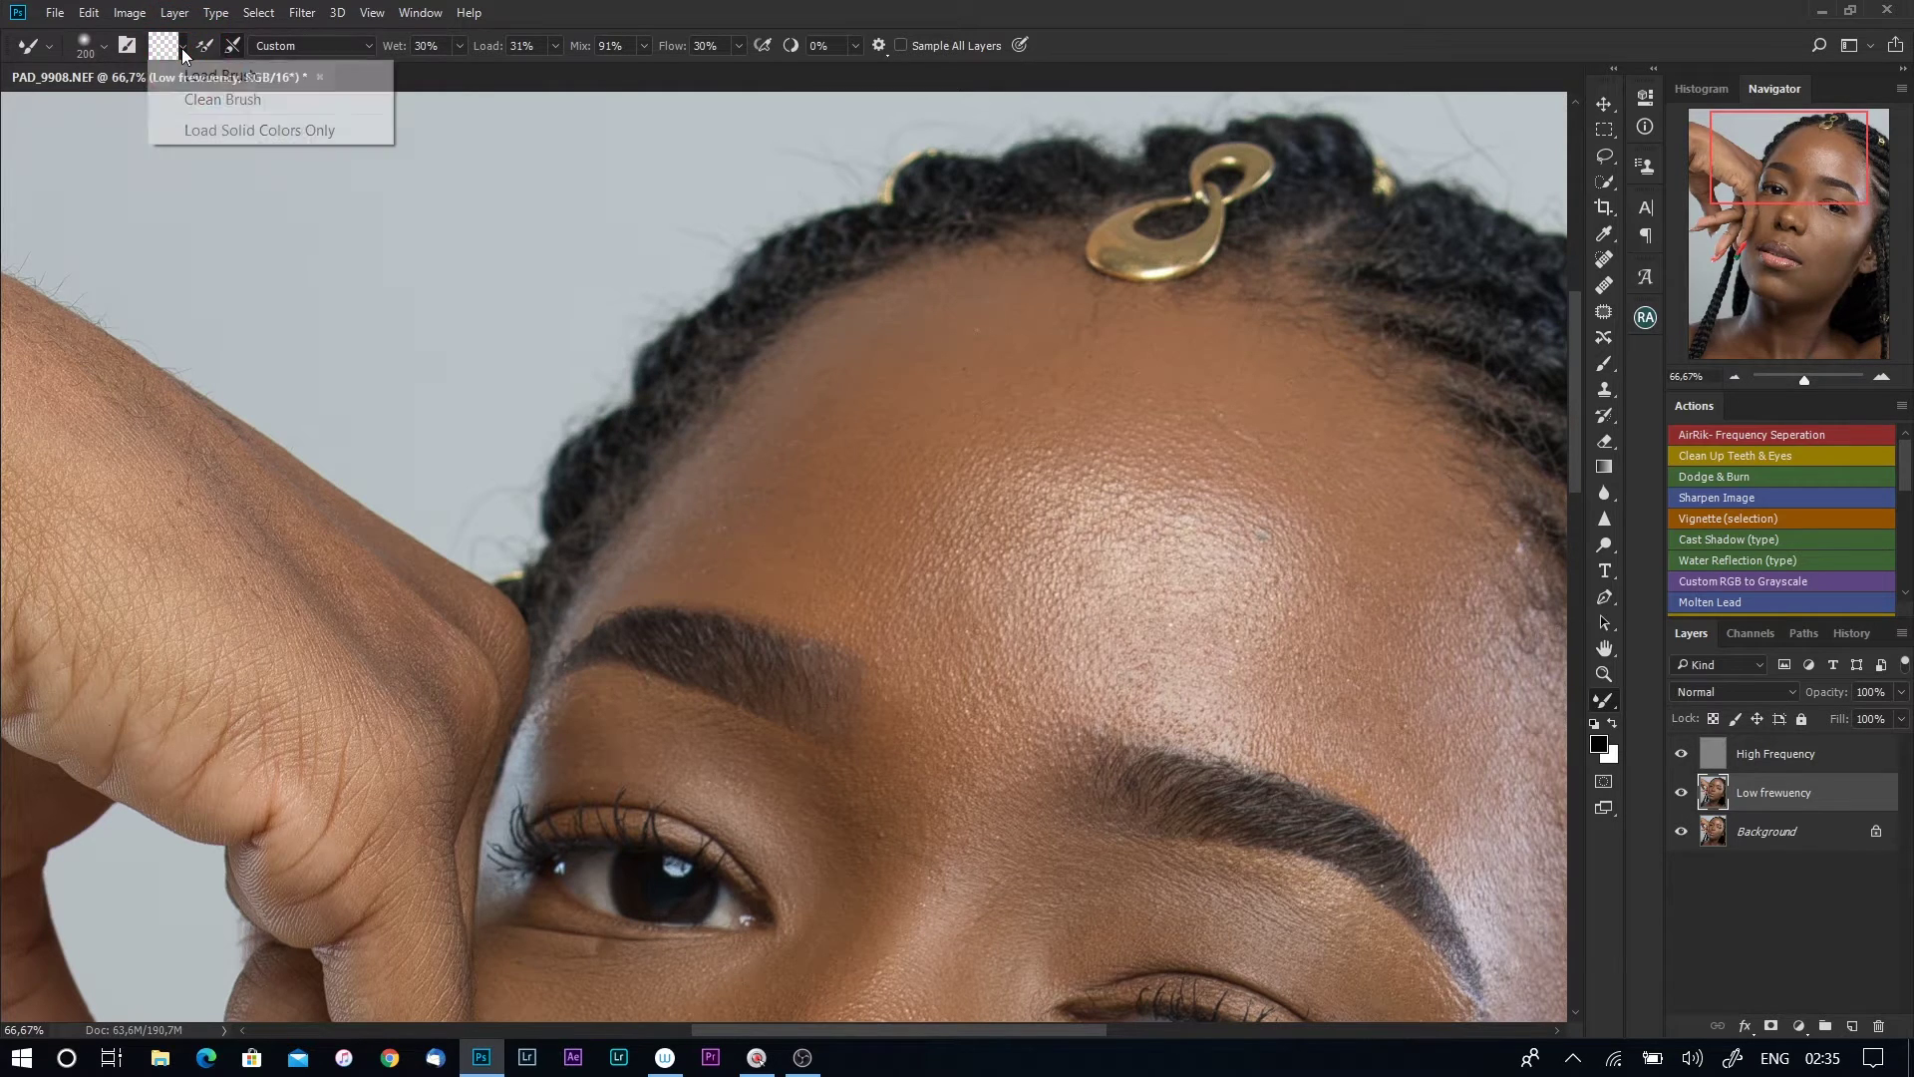
click(229, 100)
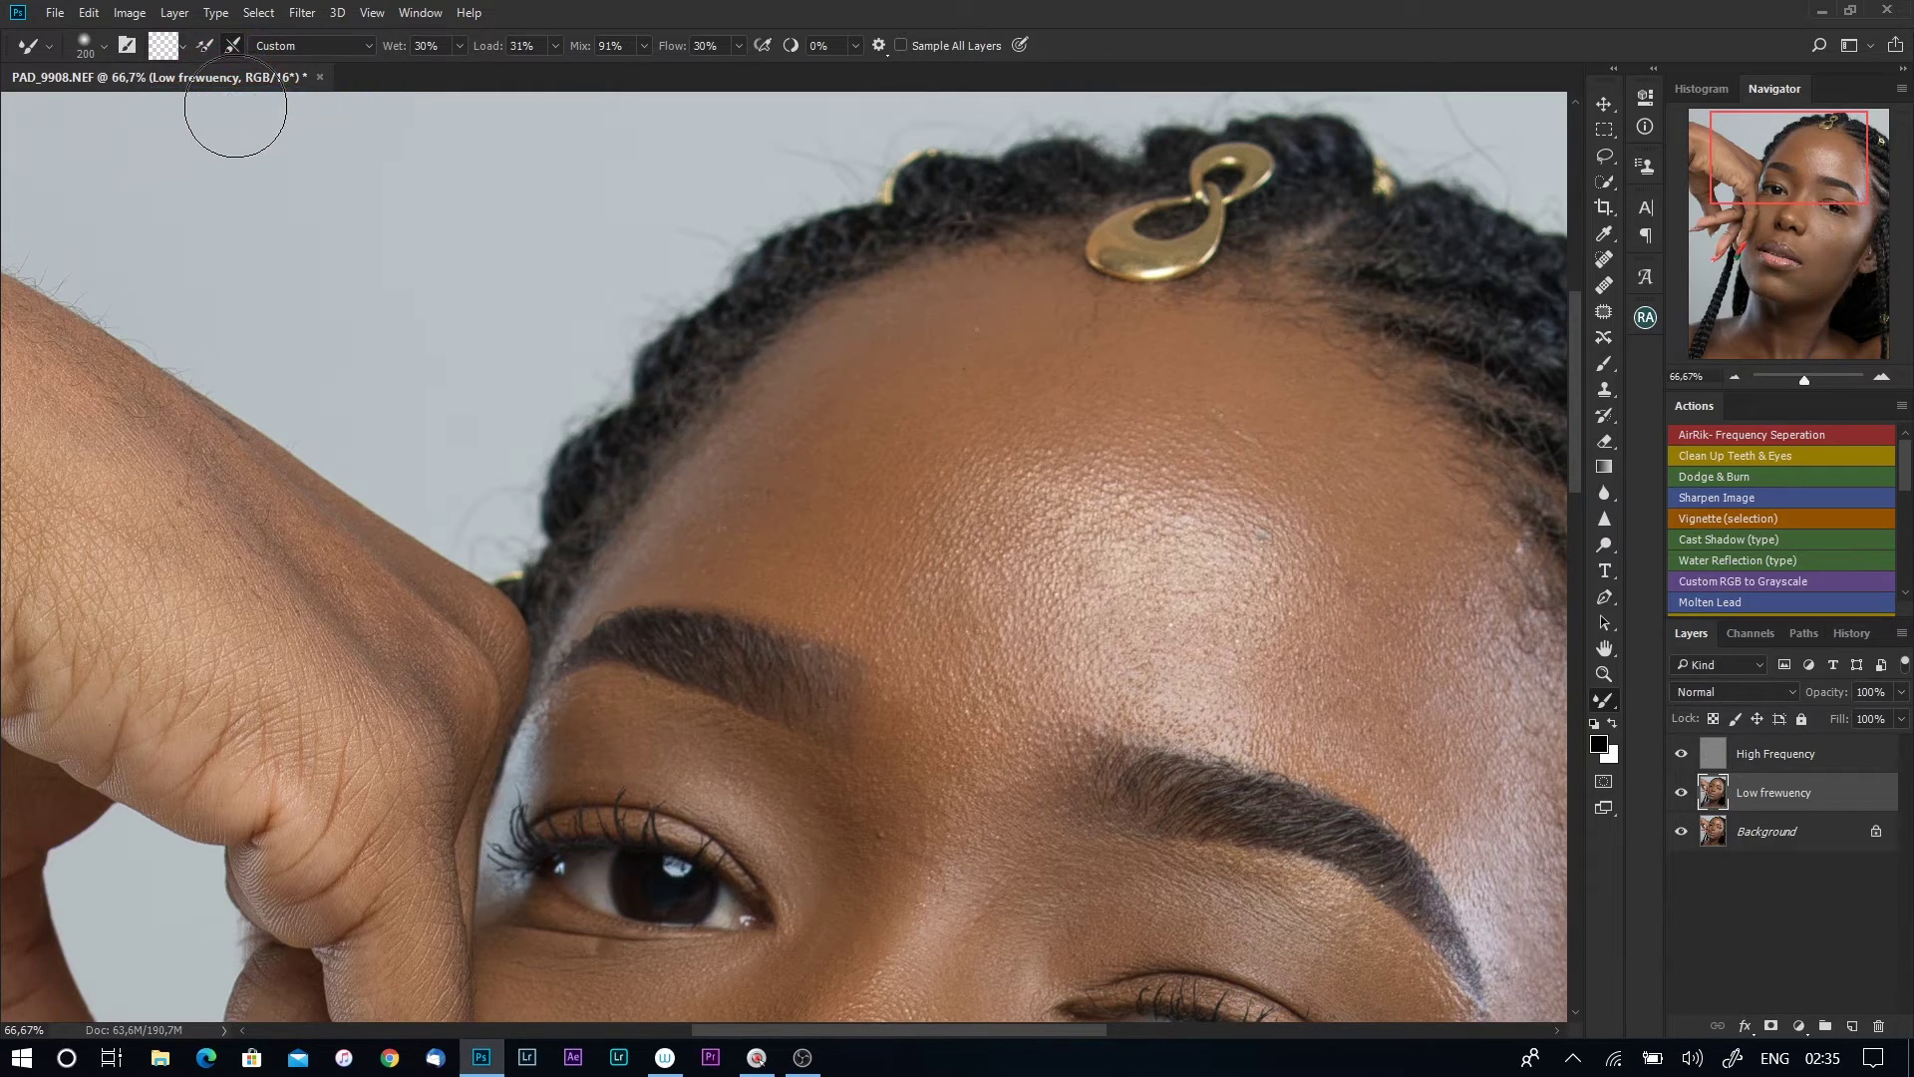
Step: Set the Mixer Brush to Wet 30%, Load 30%, Mix 100% and Flow 30%
click(440, 44)
click(535, 45)
text(30)
key(Return)
drag(575, 48, 603, 48)
click(636, 56)
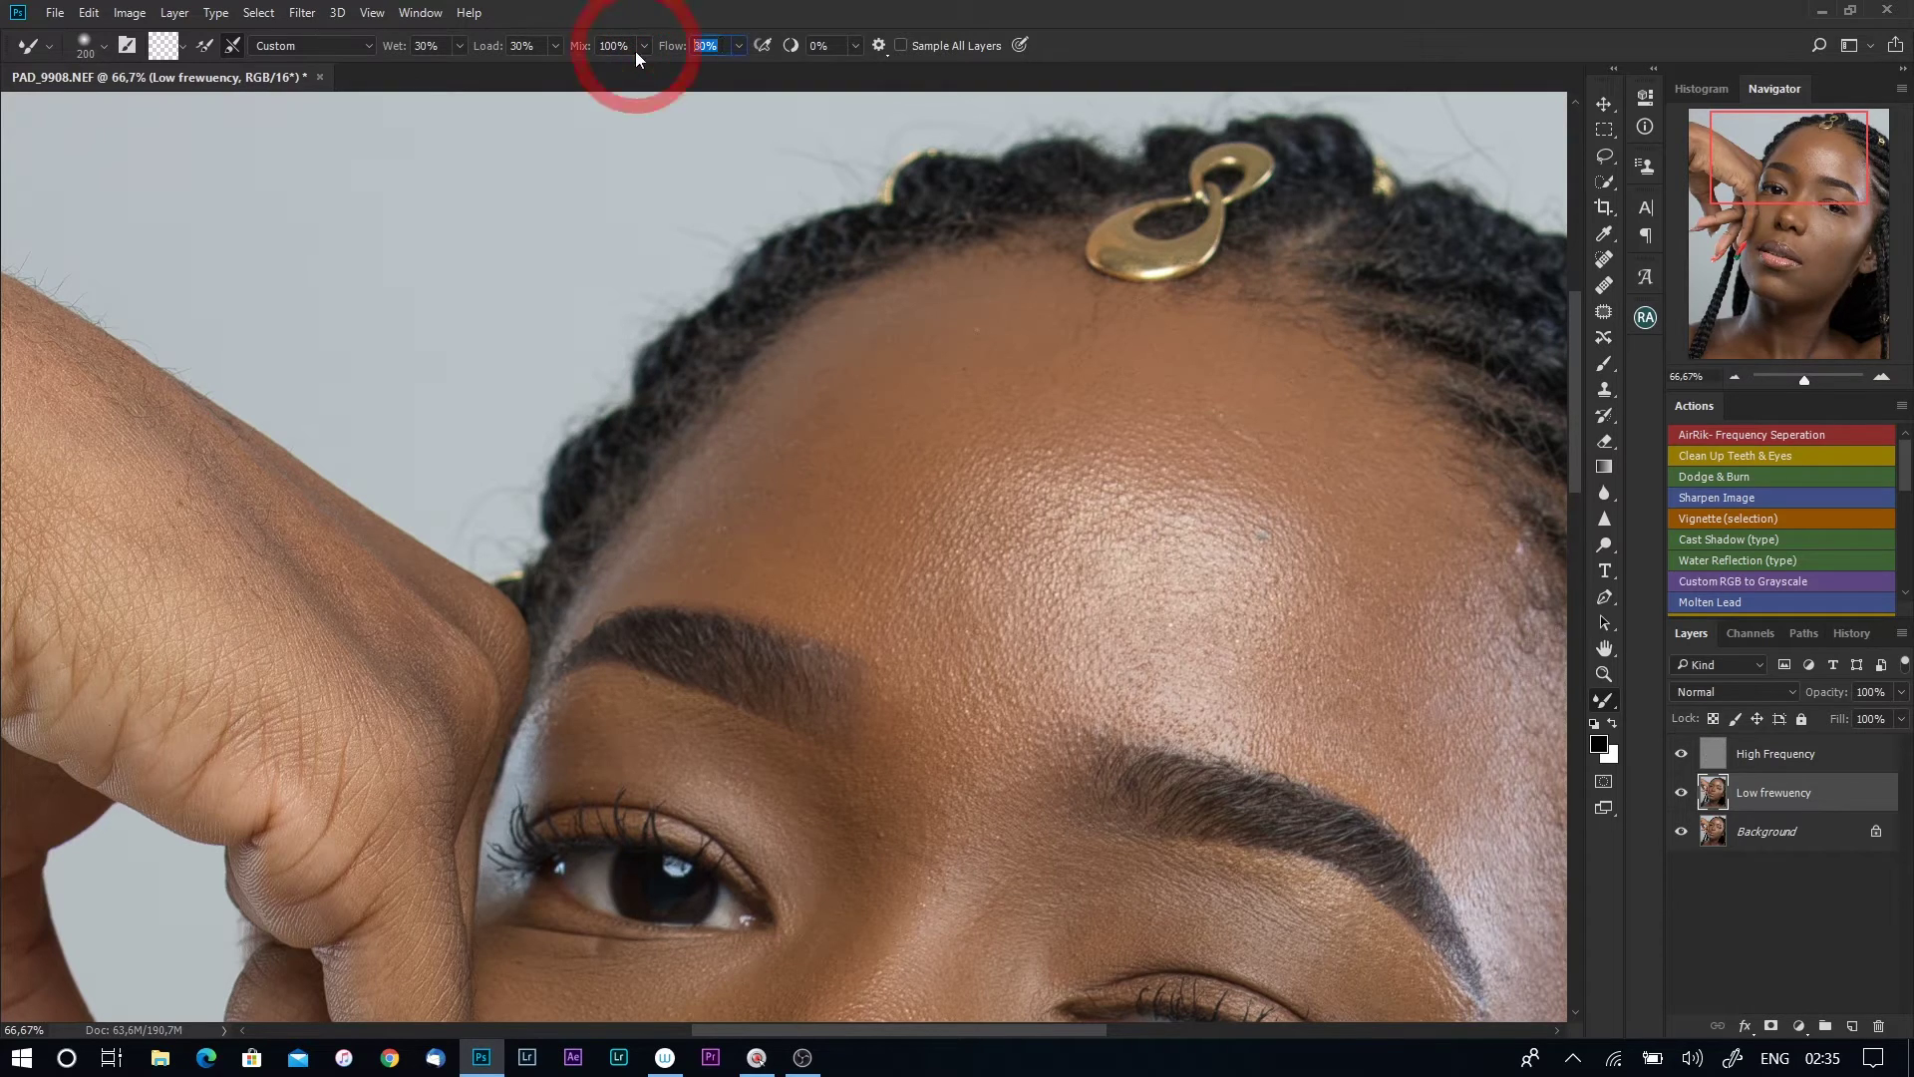
text(3)
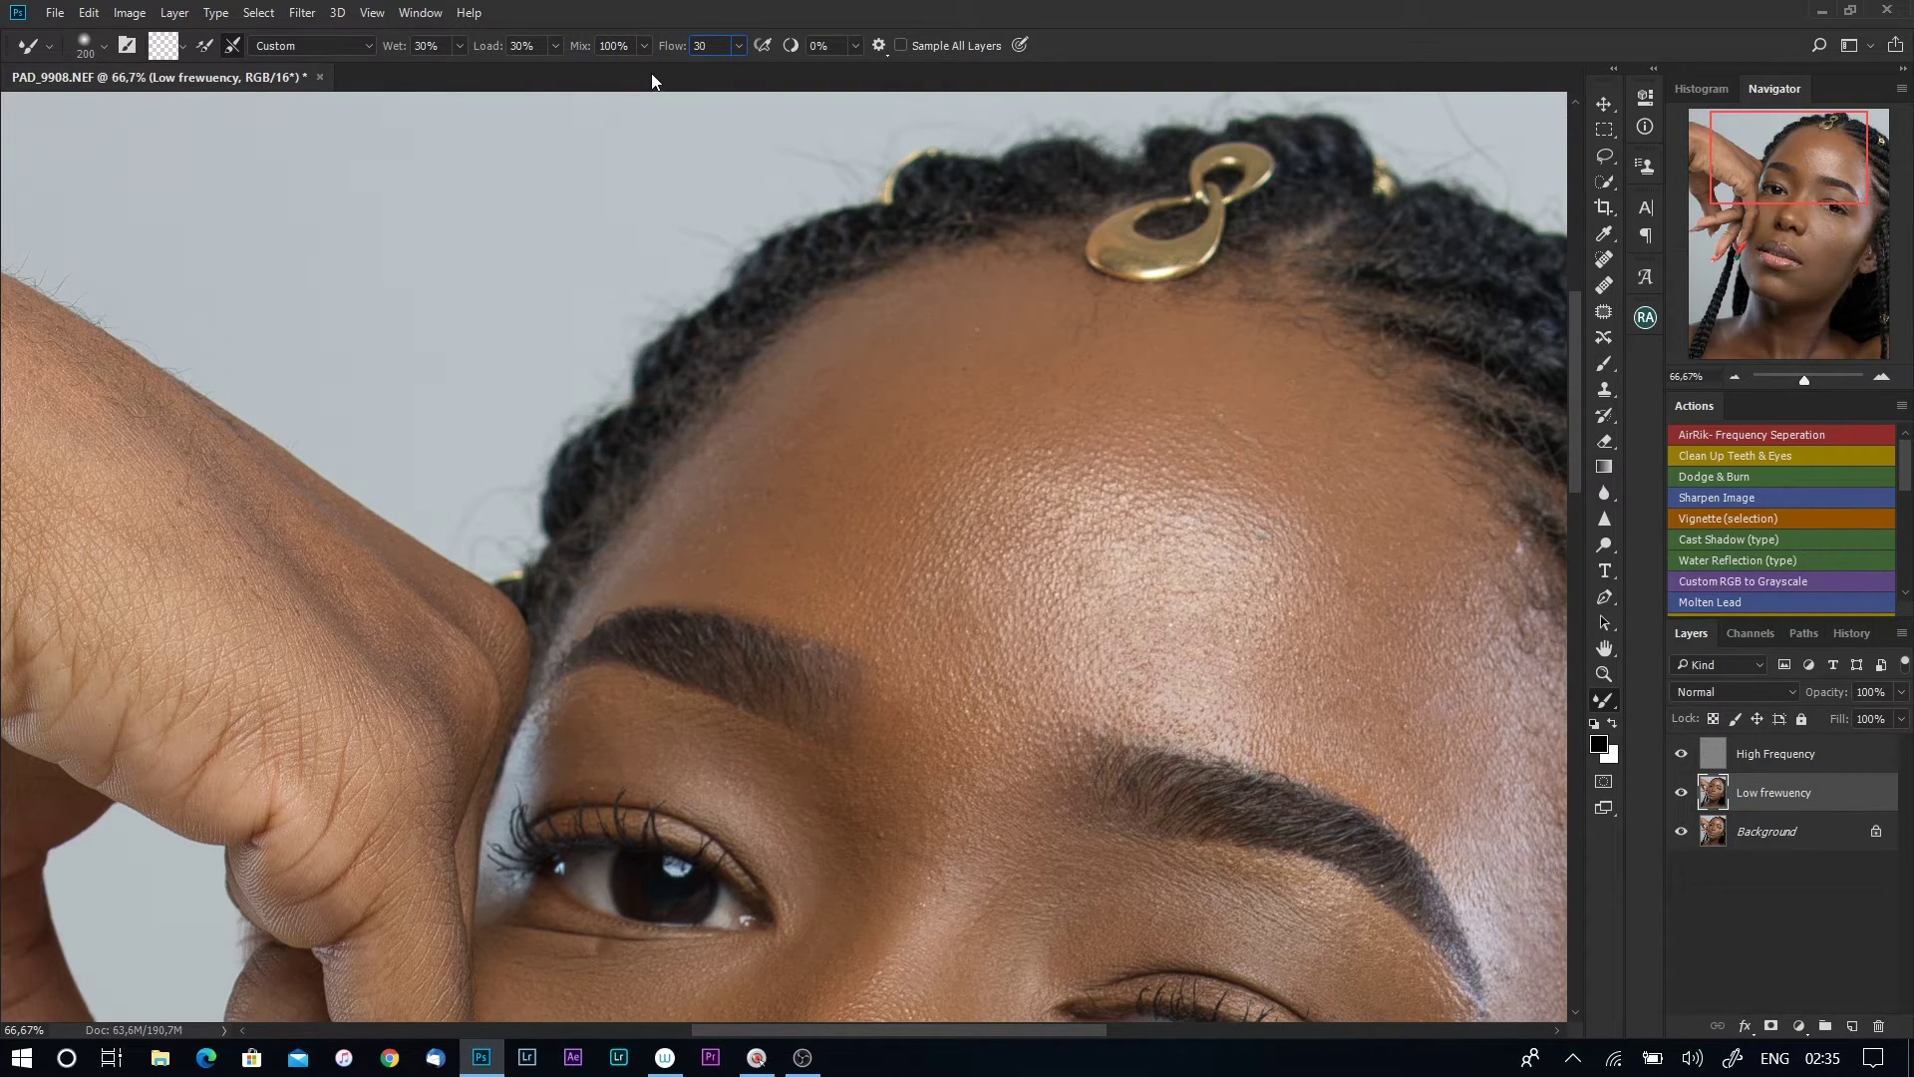
key(Return)
Step: Blend the skin tones with the Mixer Brush on the side of the forehead nearest the hand, up to the hairline
drag(833, 1027, 903, 1027)
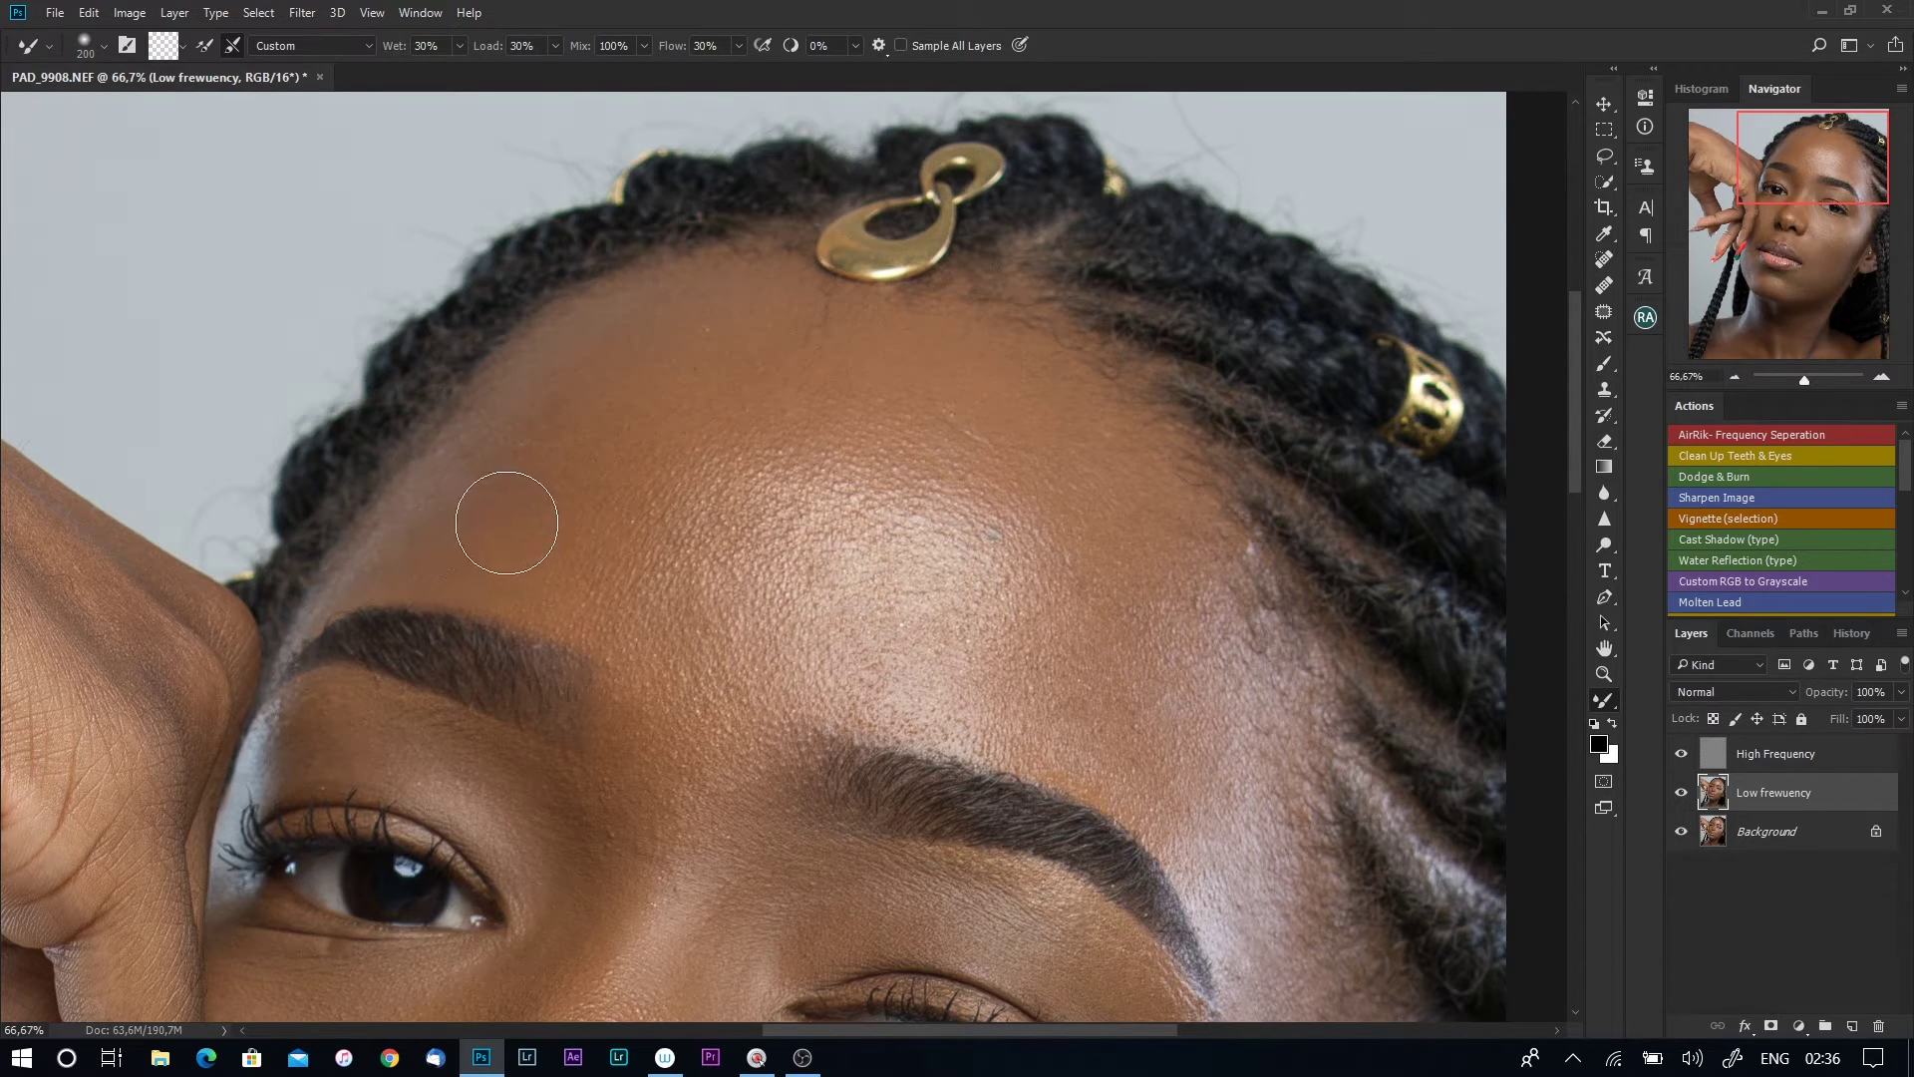
click(547, 459)
mouse_move(574, 425)
mouse_down()
mouse_move(691, 345)
mouse_move(478, 491)
mouse_move(474, 530)
mouse_move(586, 568)
mouse_up()
mouse_move(614, 553)
mouse_down()
mouse_move(588, 588)
mouse_move(496, 522)
mouse_up()
drag(628, 371, 773, 337)
drag(692, 444, 598, 547)
mouse_move(649, 397)
mouse_down()
mouse_move(564, 522)
mouse_move(624, 624)
mouse_move(598, 448)
mouse_move(704, 355)
mouse_move(799, 372)
mouse_move(832, 439)
mouse_move(850, 376)
mouse_move(809, 337)
mouse_move(843, 404)
mouse_move(877, 406)
mouse_move(628, 431)
mouse_move(598, 552)
mouse_move(462, 534)
mouse_move(512, 487)
mouse_move(748, 505)
mouse_up()
Step: Blend the skin tones across the upper and central forehead, and compare with the Low frewuency layer hidden and shown
drag(1575, 379, 1570, 393)
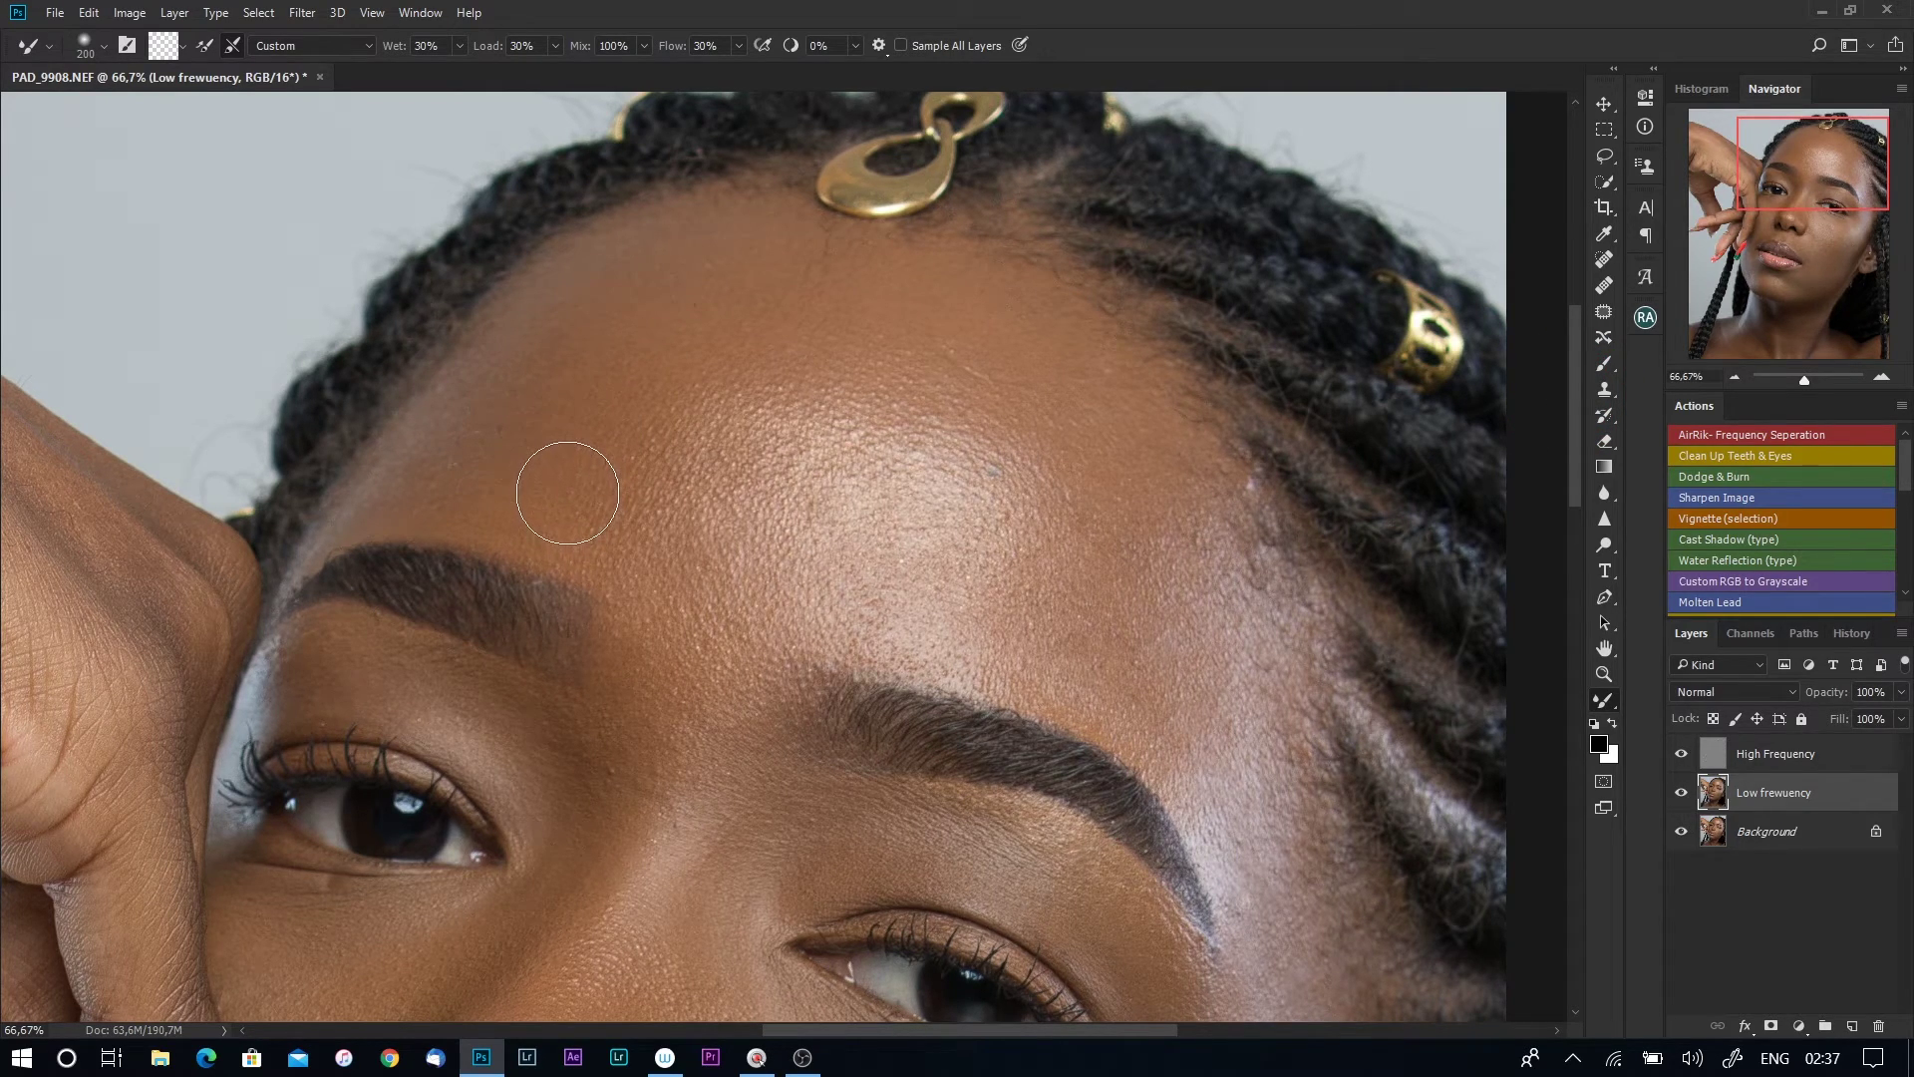
drag(543, 498, 633, 544)
mouse_move(638, 369)
mouse_down()
mouse_move(705, 320)
mouse_move(927, 364)
mouse_move(990, 321)
mouse_move(850, 294)
mouse_up()
mouse_move(985, 359)
mouse_down()
mouse_move(978, 461)
mouse_move(765, 445)
mouse_move(664, 588)
mouse_move(900, 586)
mouse_move(897, 504)
mouse_move(864, 461)
mouse_move(692, 555)
mouse_move(897, 570)
mouse_move(910, 491)
mouse_move(834, 441)
mouse_up()
mouse_move(720, 488)
mouse_down()
mouse_move(678, 551)
mouse_move(957, 606)
mouse_move(1002, 553)
mouse_move(974, 427)
mouse_move(847, 418)
mouse_move(734, 444)
mouse_move(718, 555)
mouse_move(928, 598)
mouse_move(1024, 561)
mouse_move(974, 427)
mouse_move(794, 483)
mouse_move(824, 602)
mouse_up()
drag(1682, 794, 1682, 754)
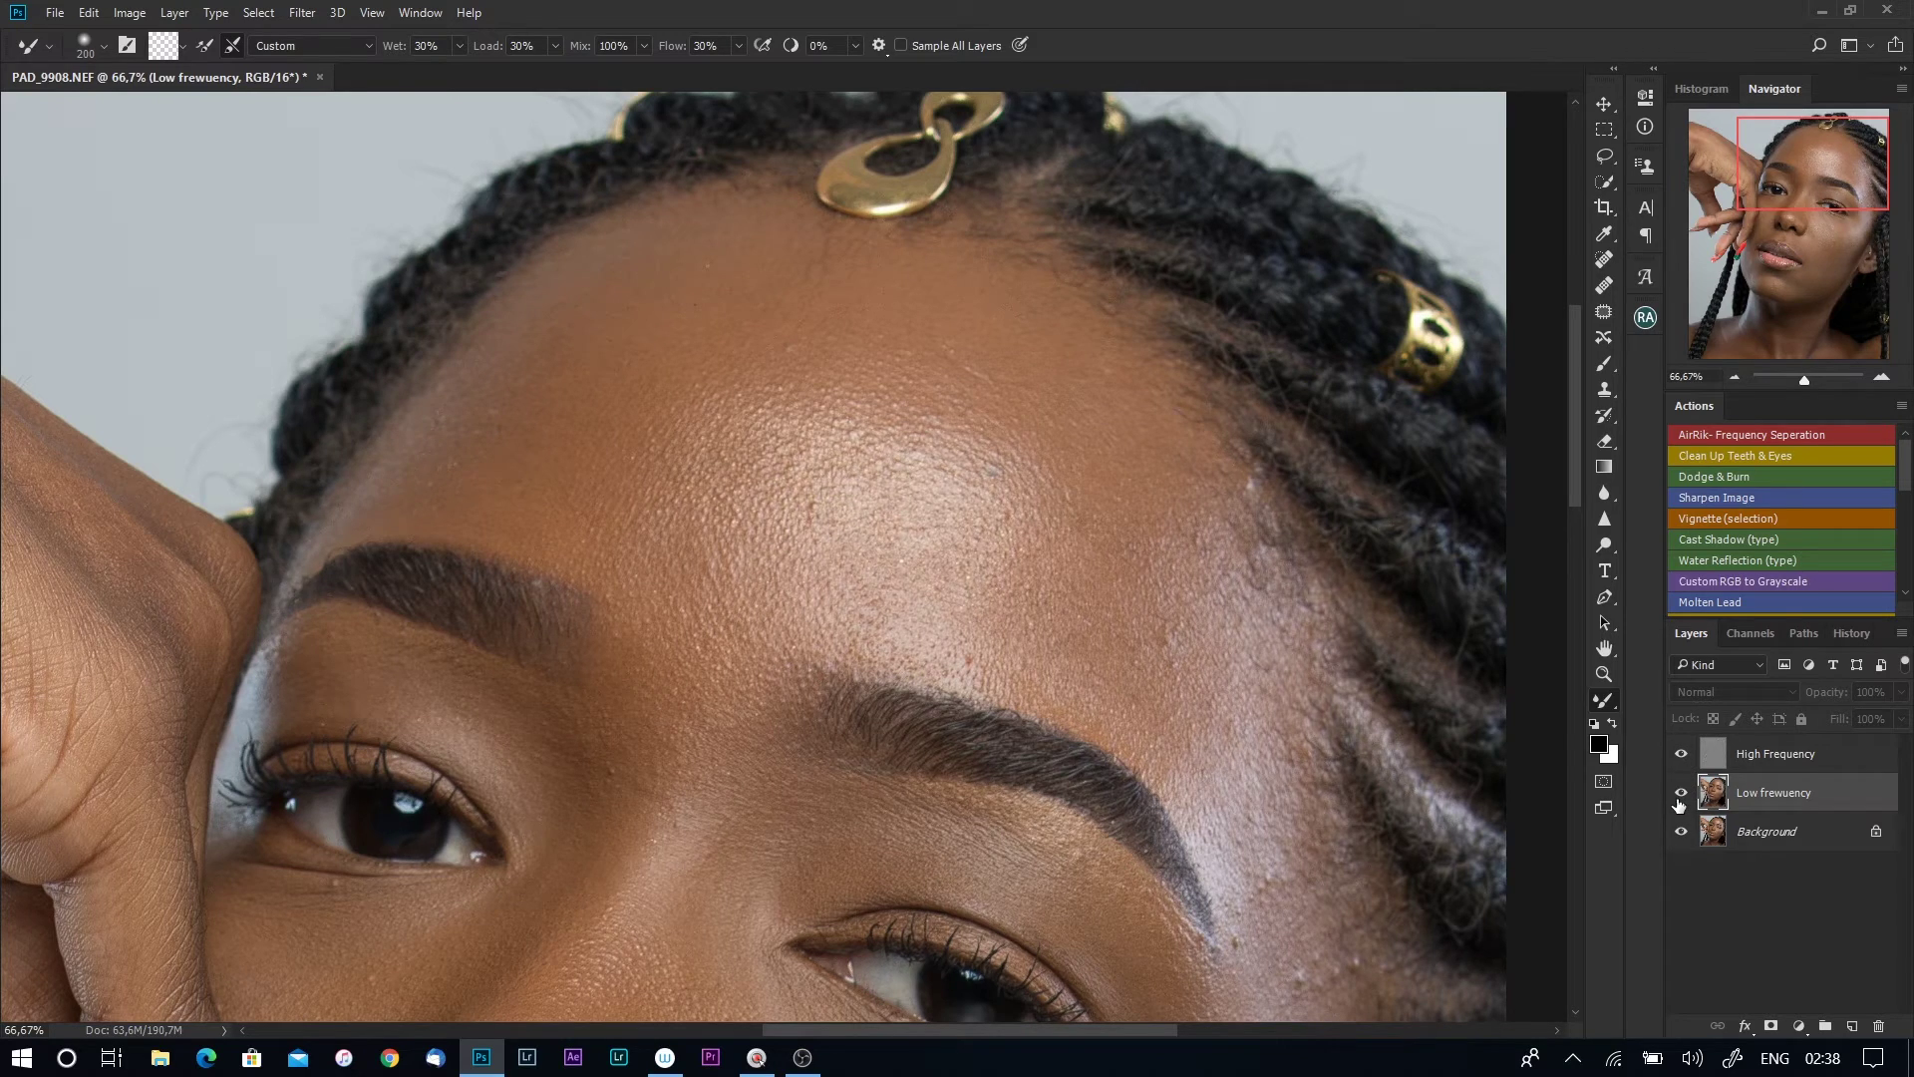
click(1681, 794)
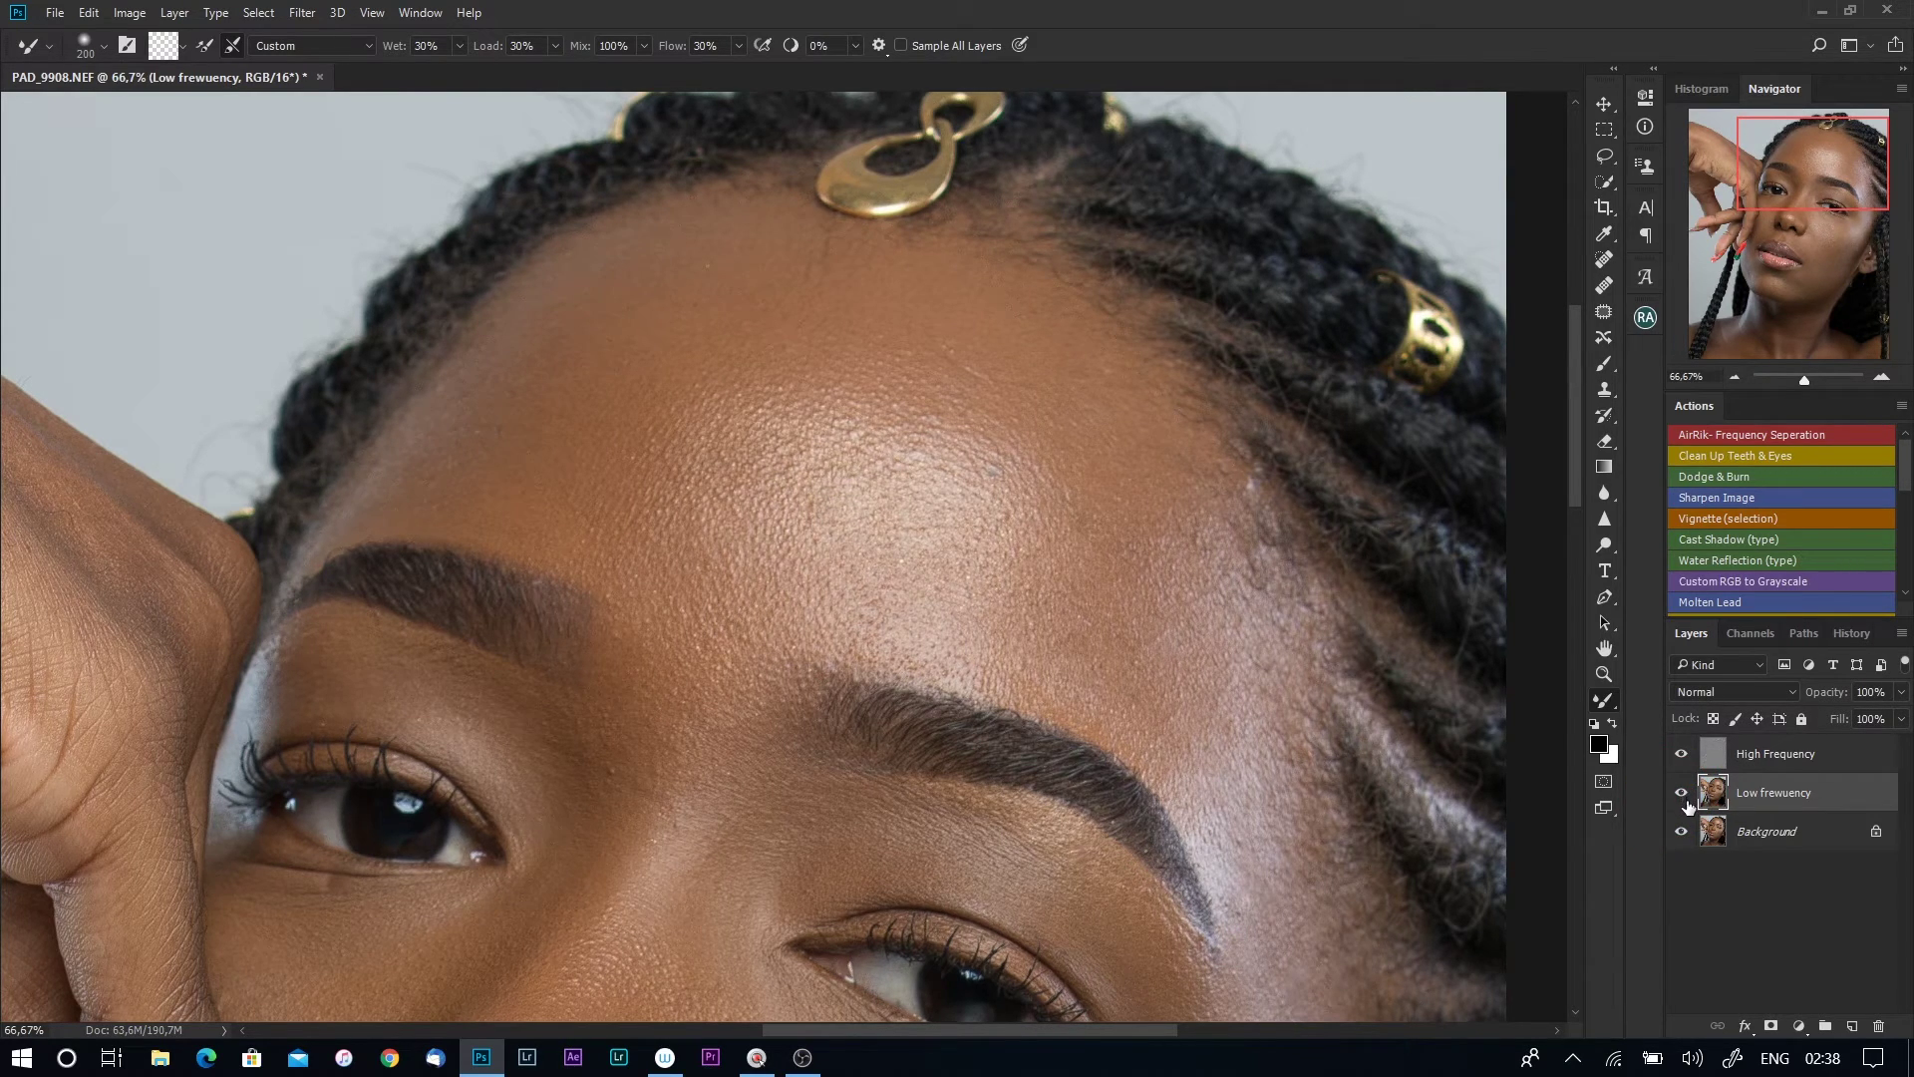
click(1681, 793)
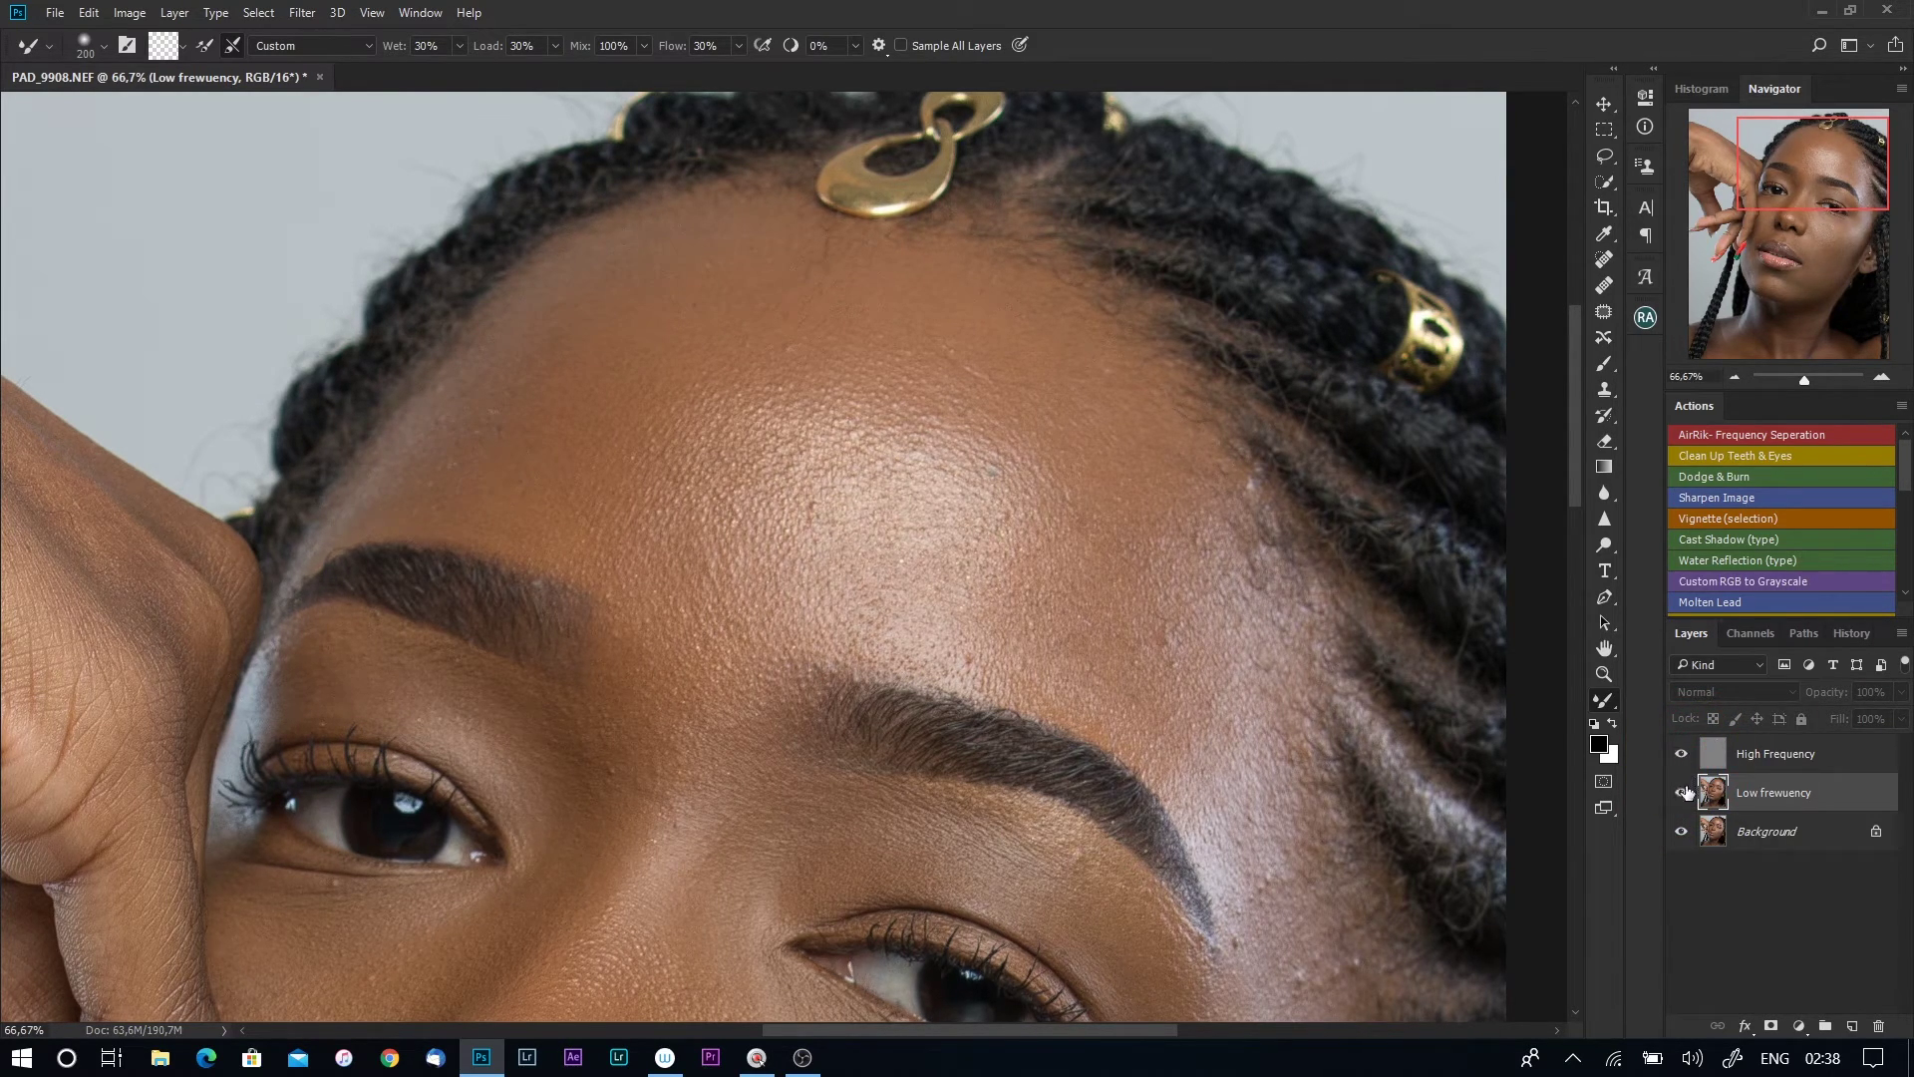
Step: Turn the Low frewuency layer back on and blend the edges of the bright highlight at the centre of the forehead
click(1682, 793)
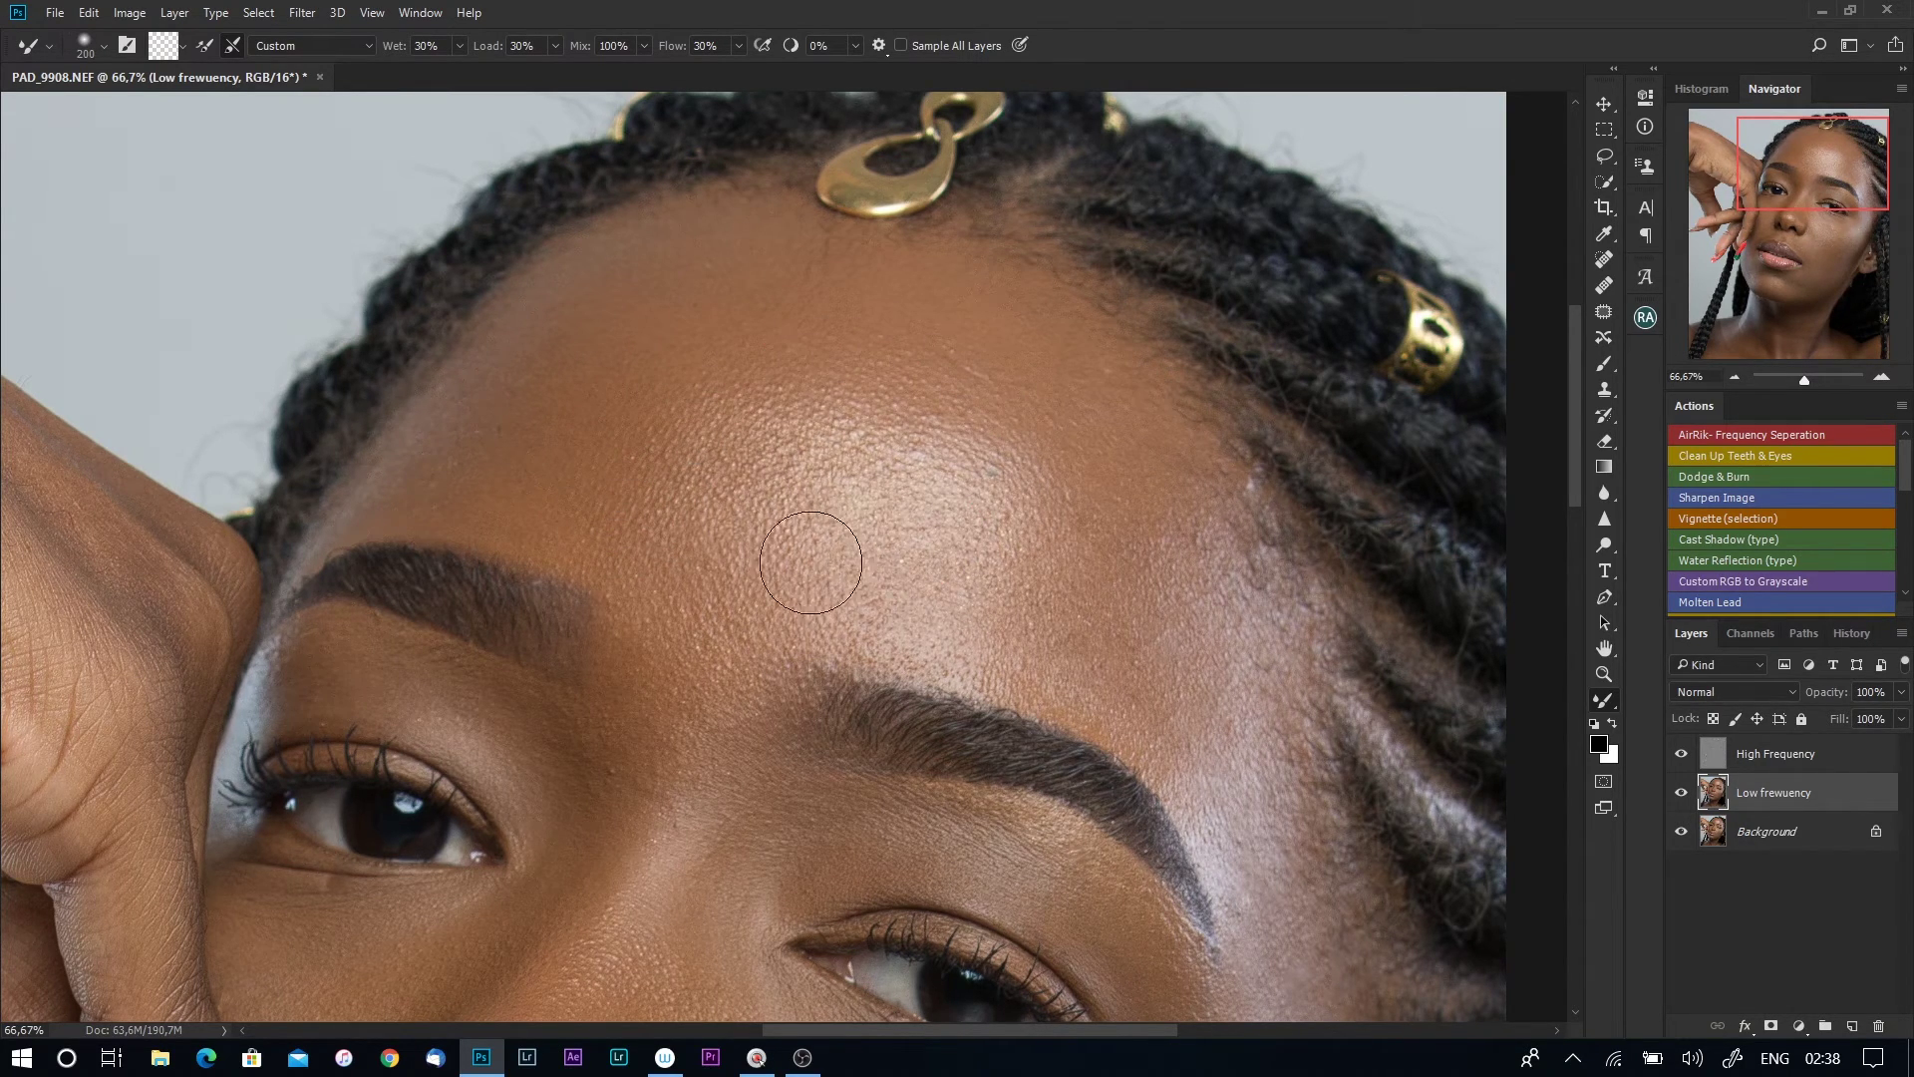
click(847, 577)
drag(893, 442, 865, 437)
click(808, 598)
Step: Blend the skin tones on the lower forehead above the eyebrow and down the temple on the braided side with the Mixer Brush
drag(1577, 394, 1577, 434)
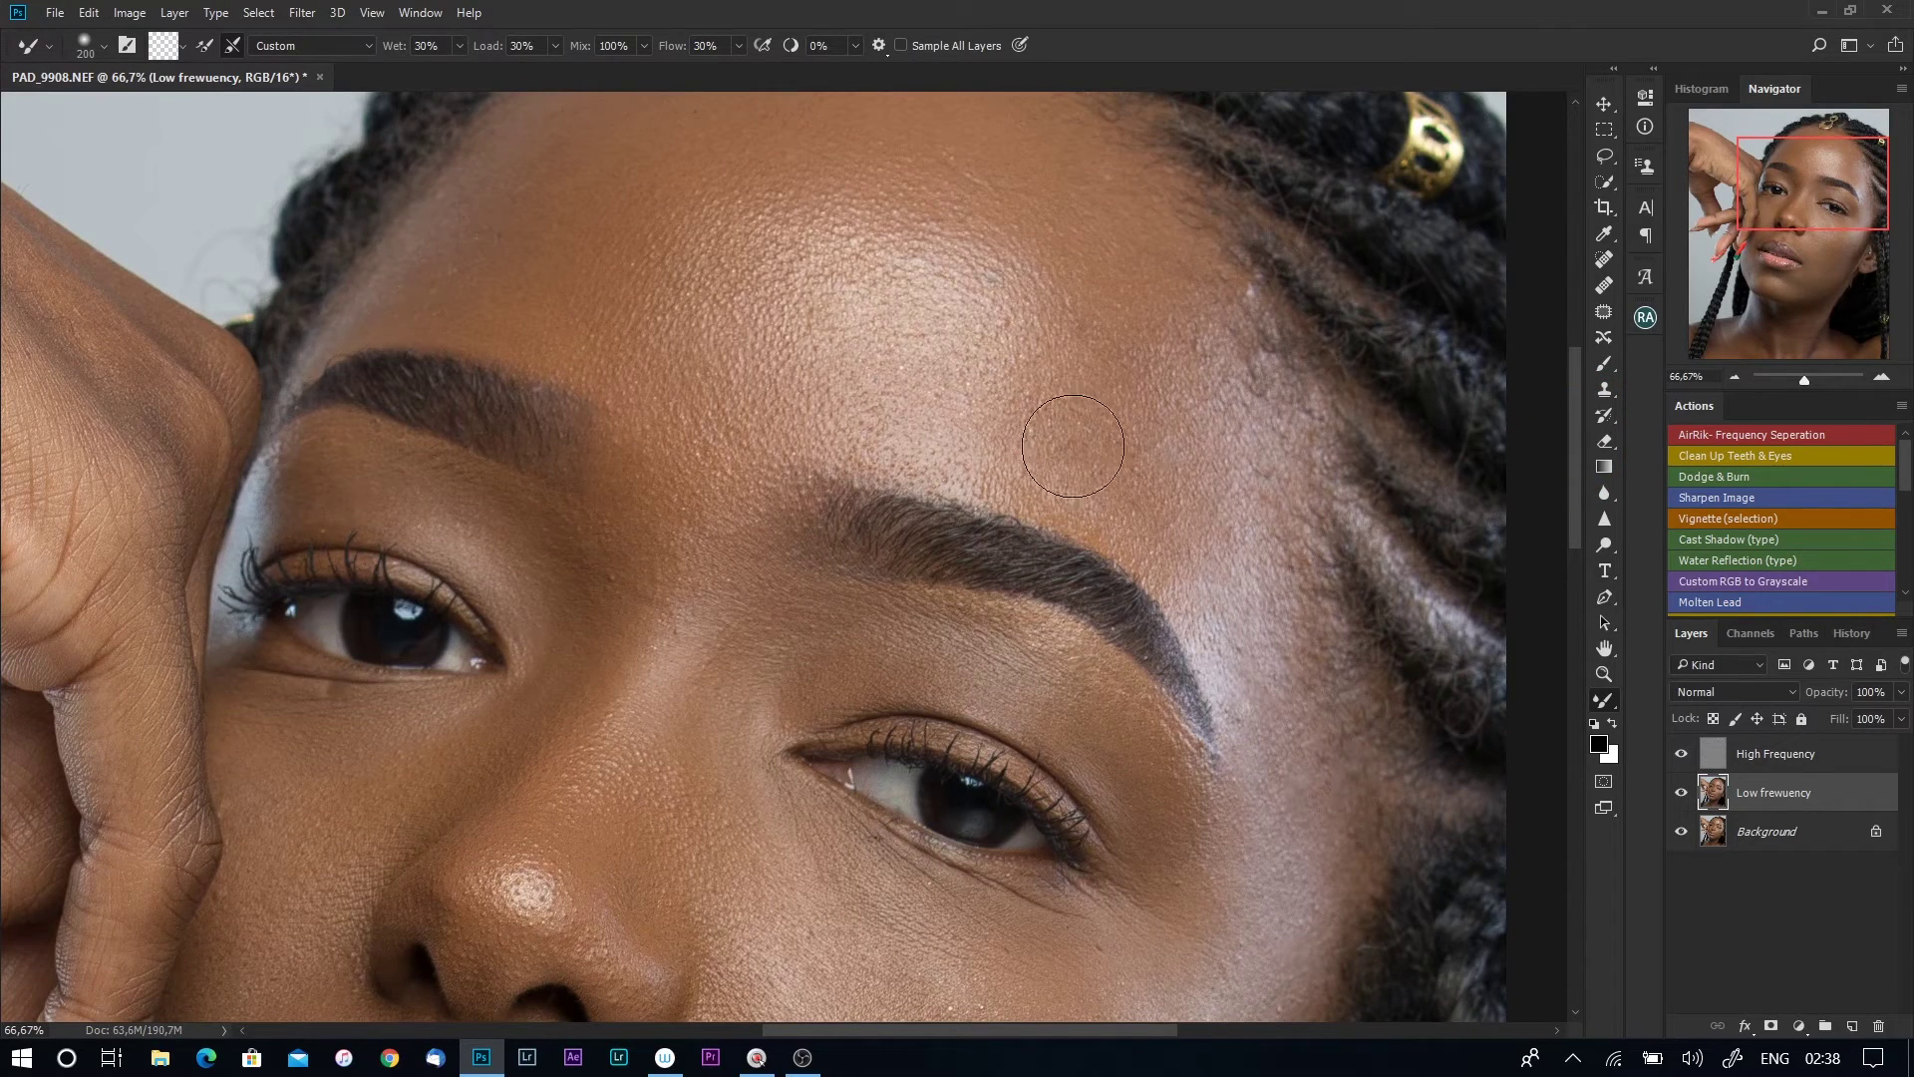
mouse_move(1103, 289)
mouse_down()
mouse_move(1133, 290)
mouse_move(1067, 423)
mouse_move(1071, 458)
mouse_up()
drag(984, 440, 769, 299)
click(828, 398)
click(1217, 641)
click(1265, 803)
Step: Blend the skin tones beside the outer eye corner and across the cheek on the earring side
drag(1571, 437, 1575, 499)
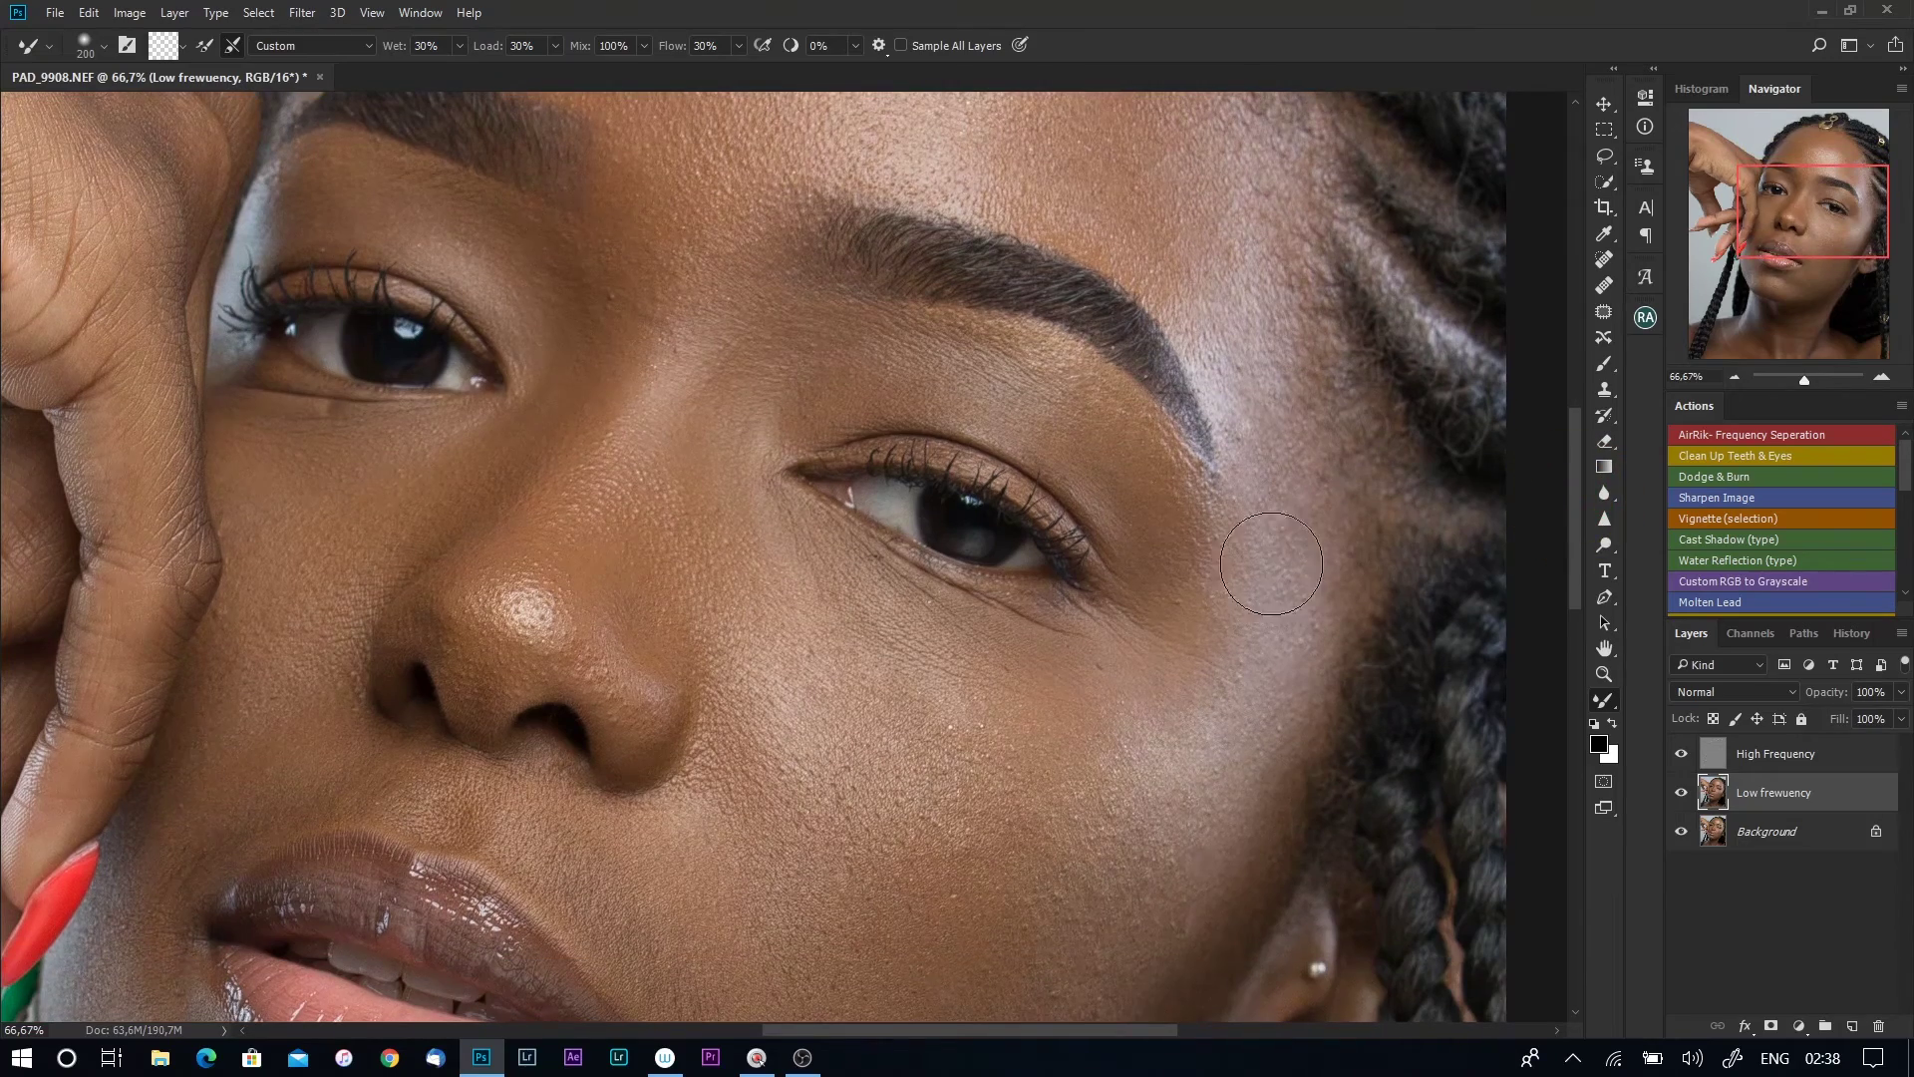
click(1253, 523)
click(1147, 782)
click(1003, 790)
Step: Smooth the skin tones on the lower cheek and around the mouth with the Mixer Brush
scroll(1584, 479, down, 5)
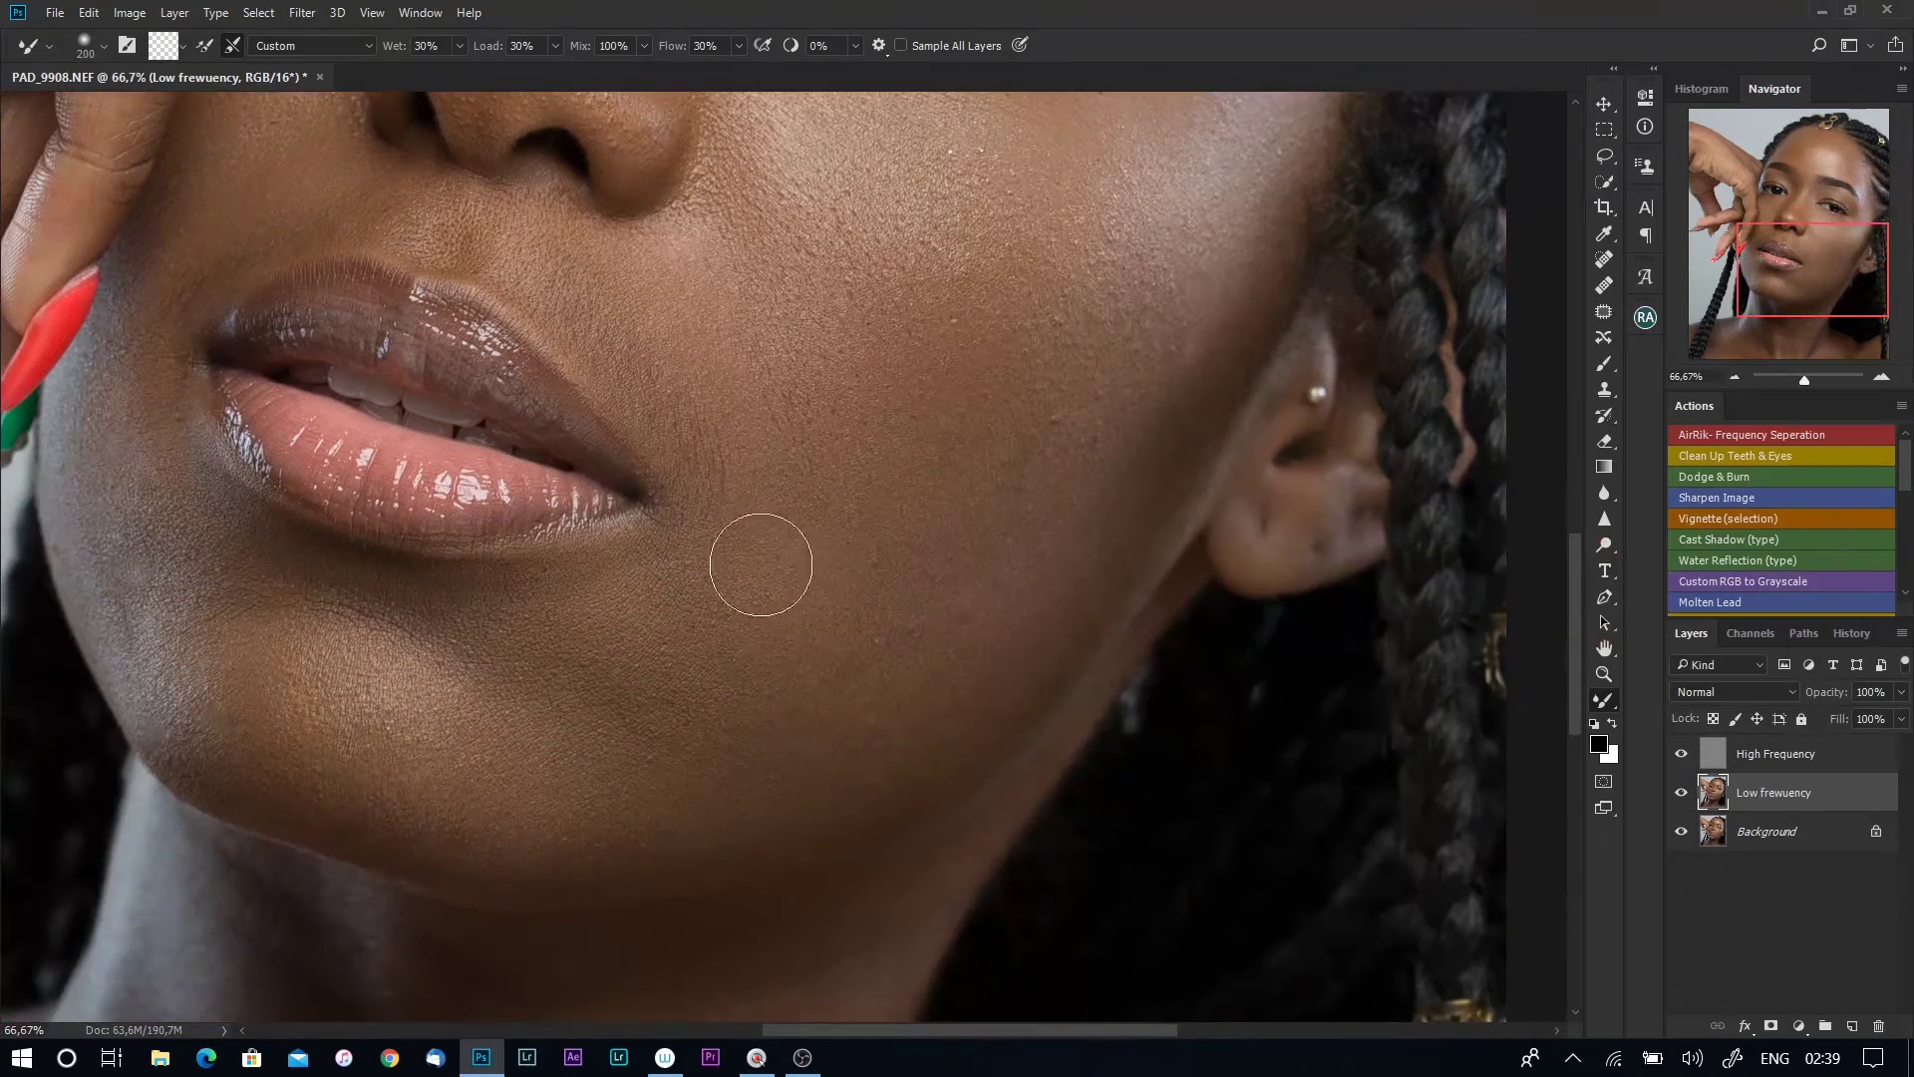
click(889, 446)
click(216, 424)
click(533, 311)
scroll(1516, 649, up, 5)
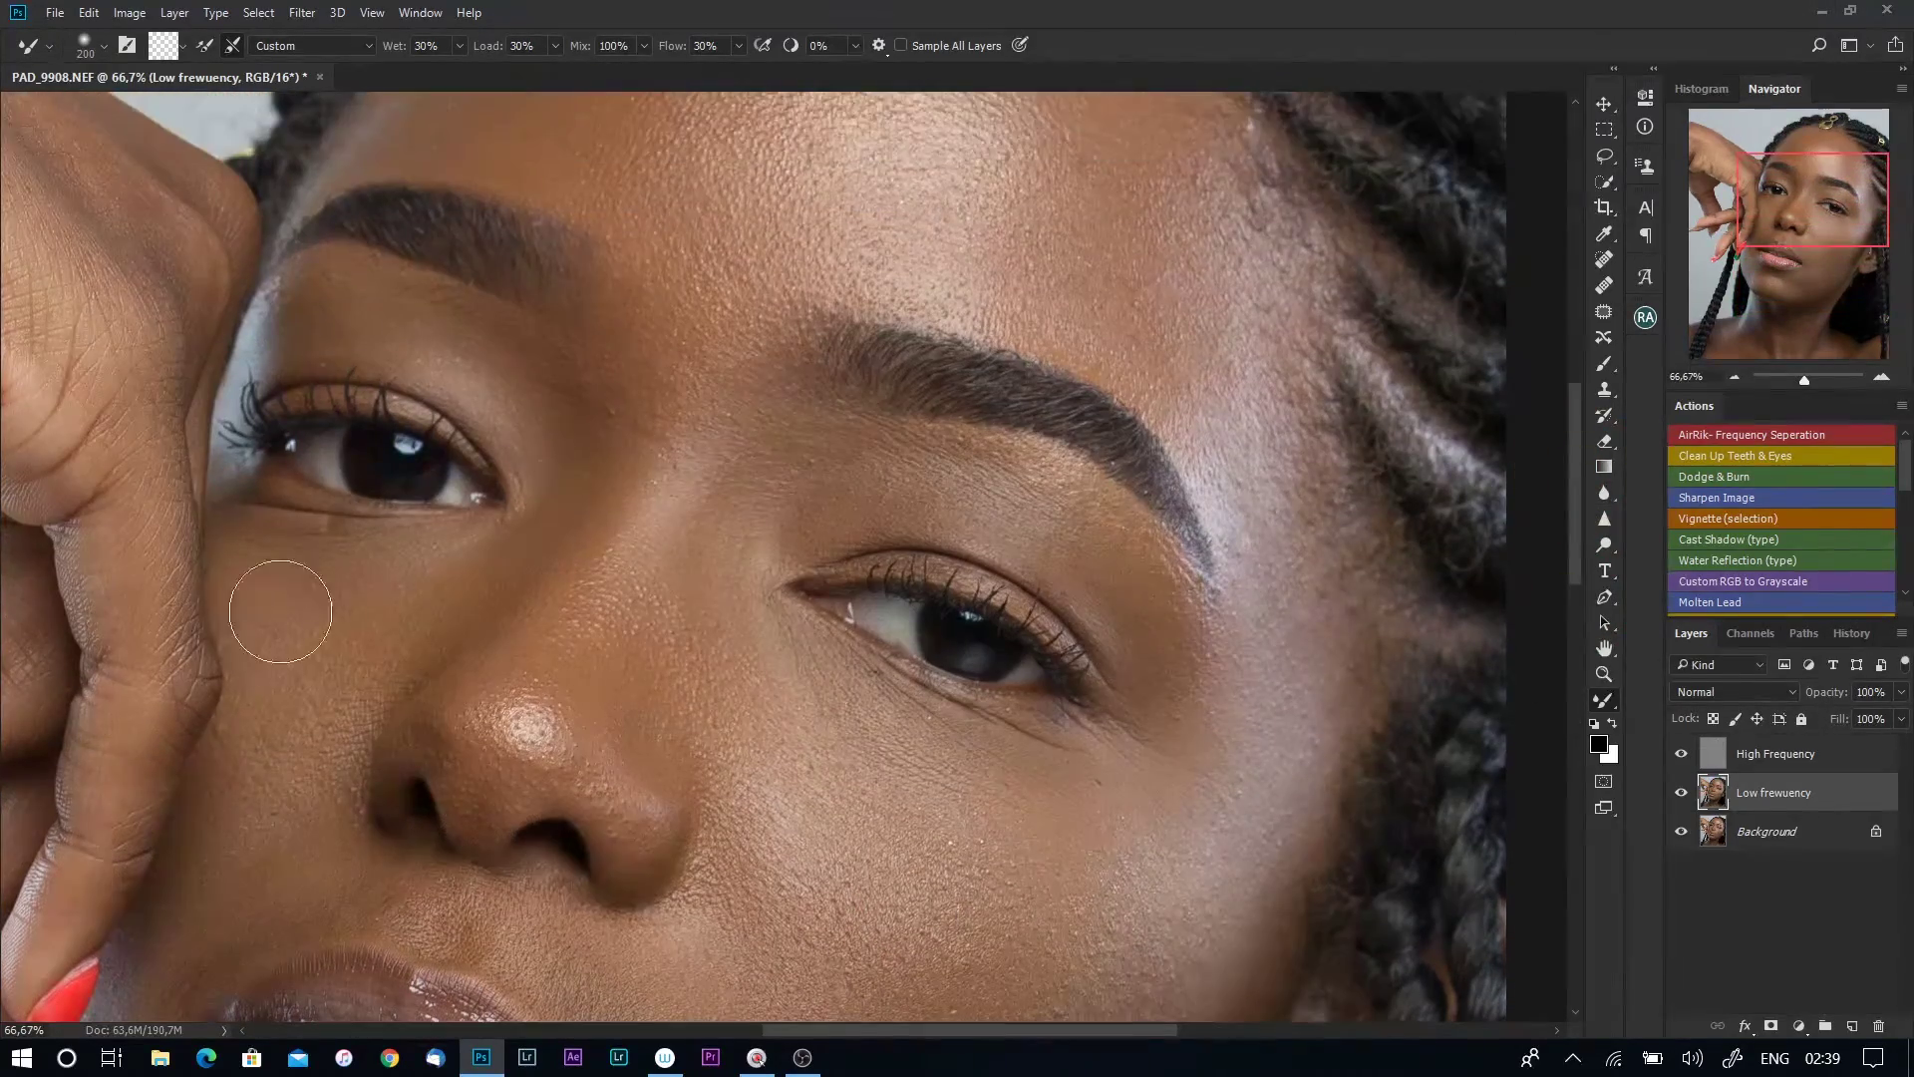
Step: Fit the whole portrait in view and group the High Frequency and Low frewuency layers together
key(ctrl+0)
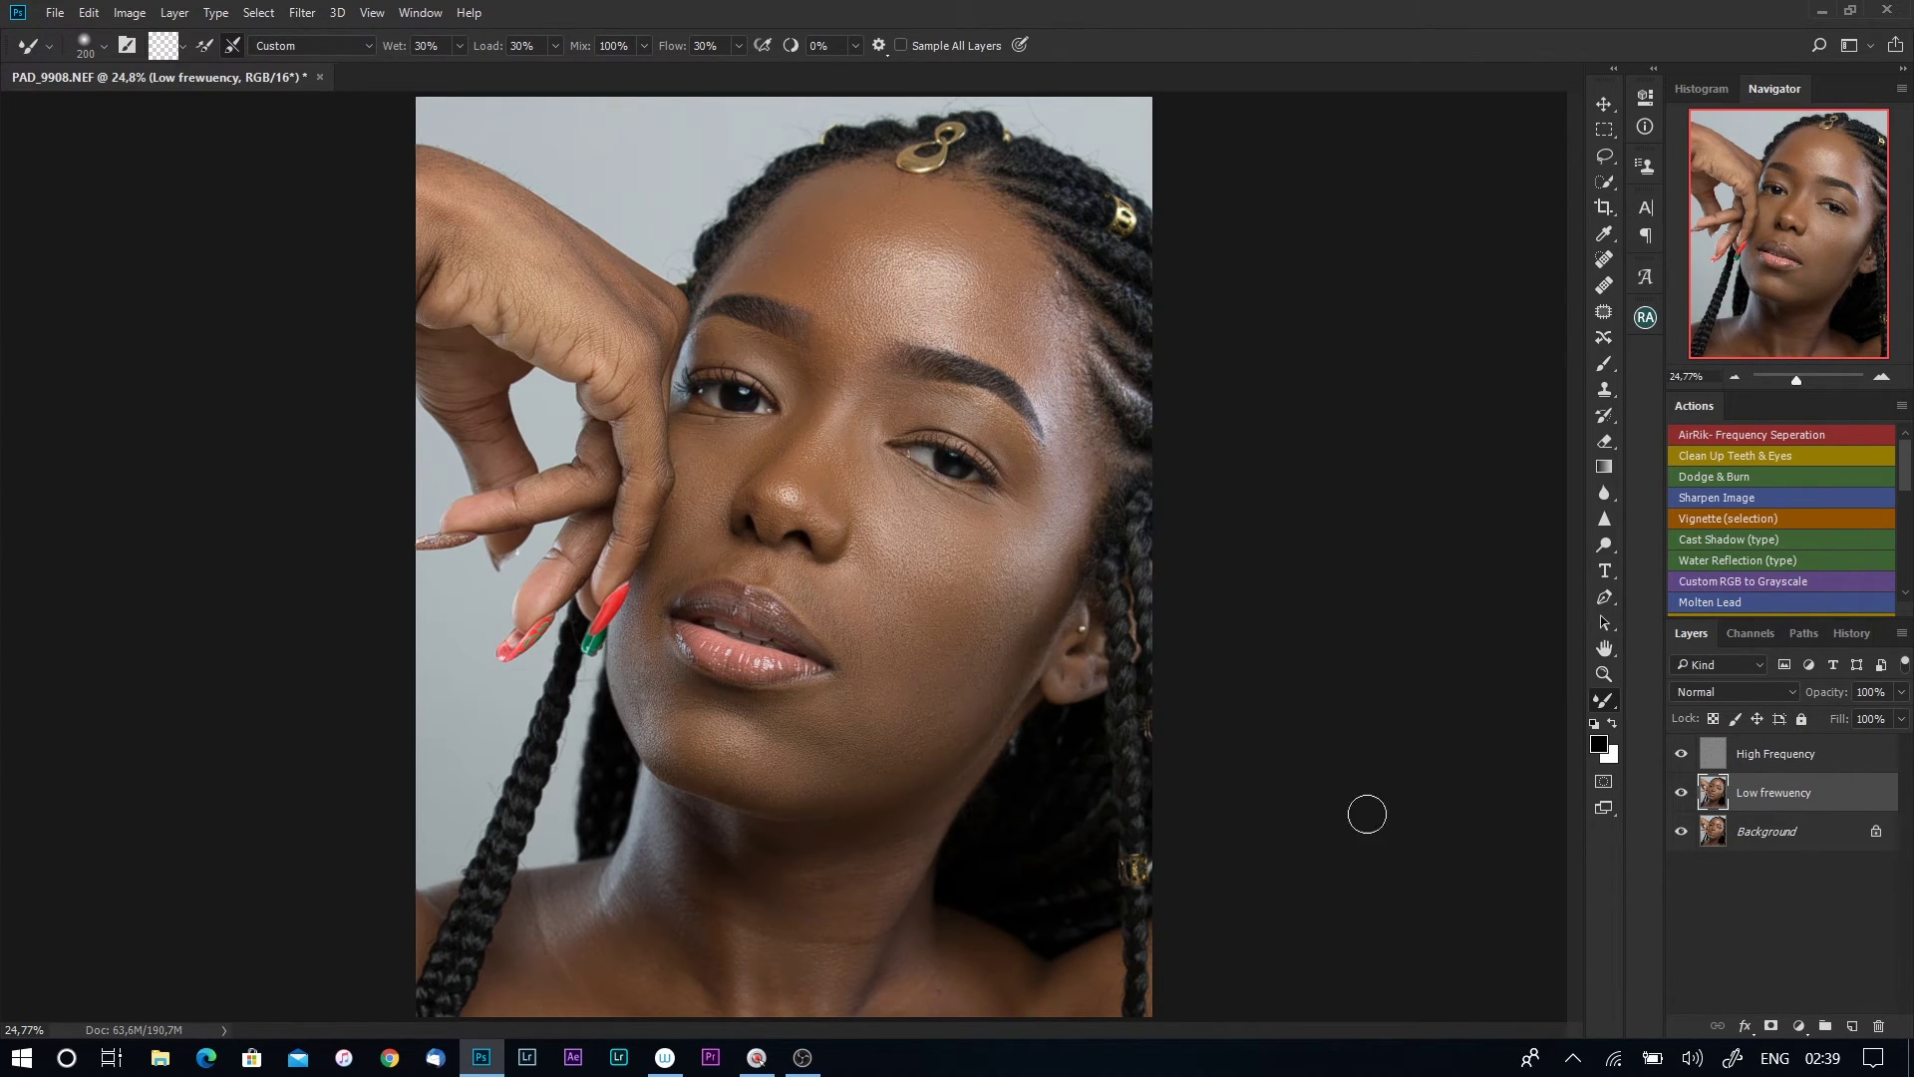
shift+click(1849, 759)
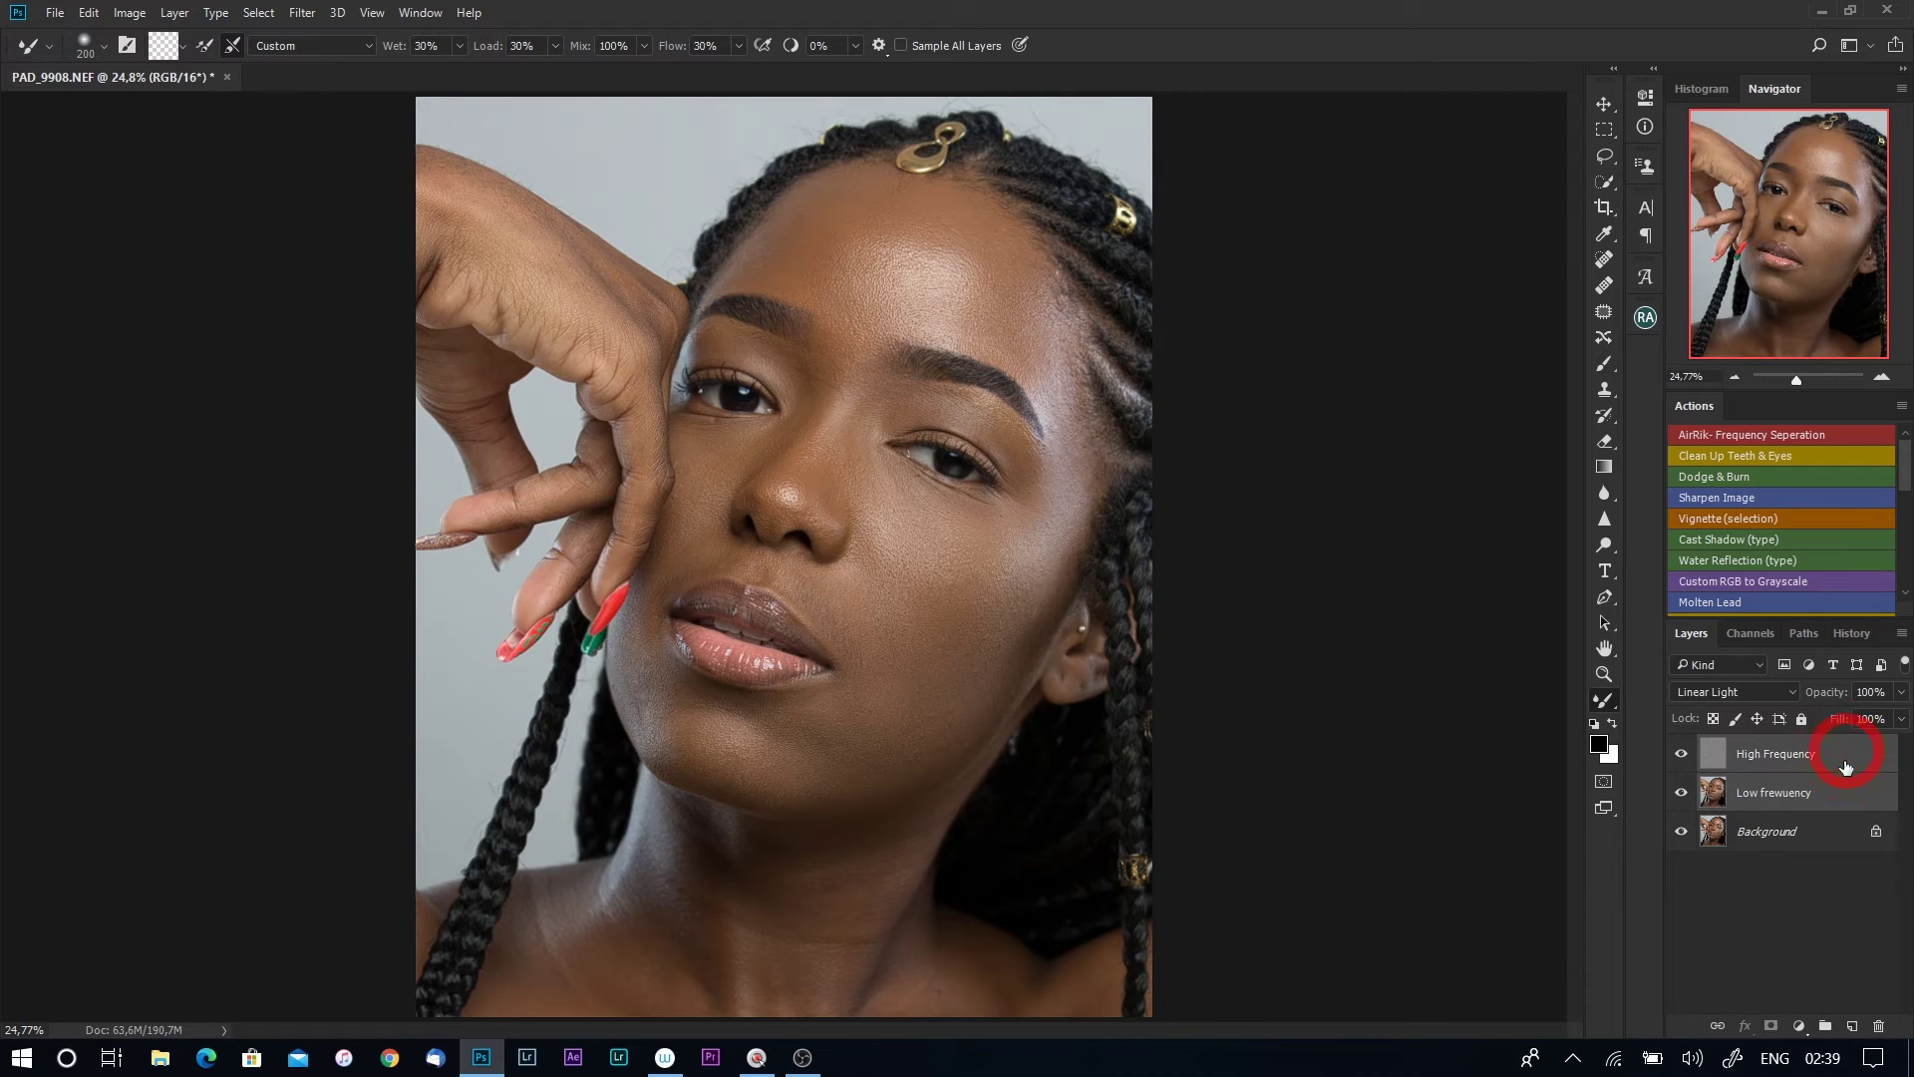
key(ctrl+g)
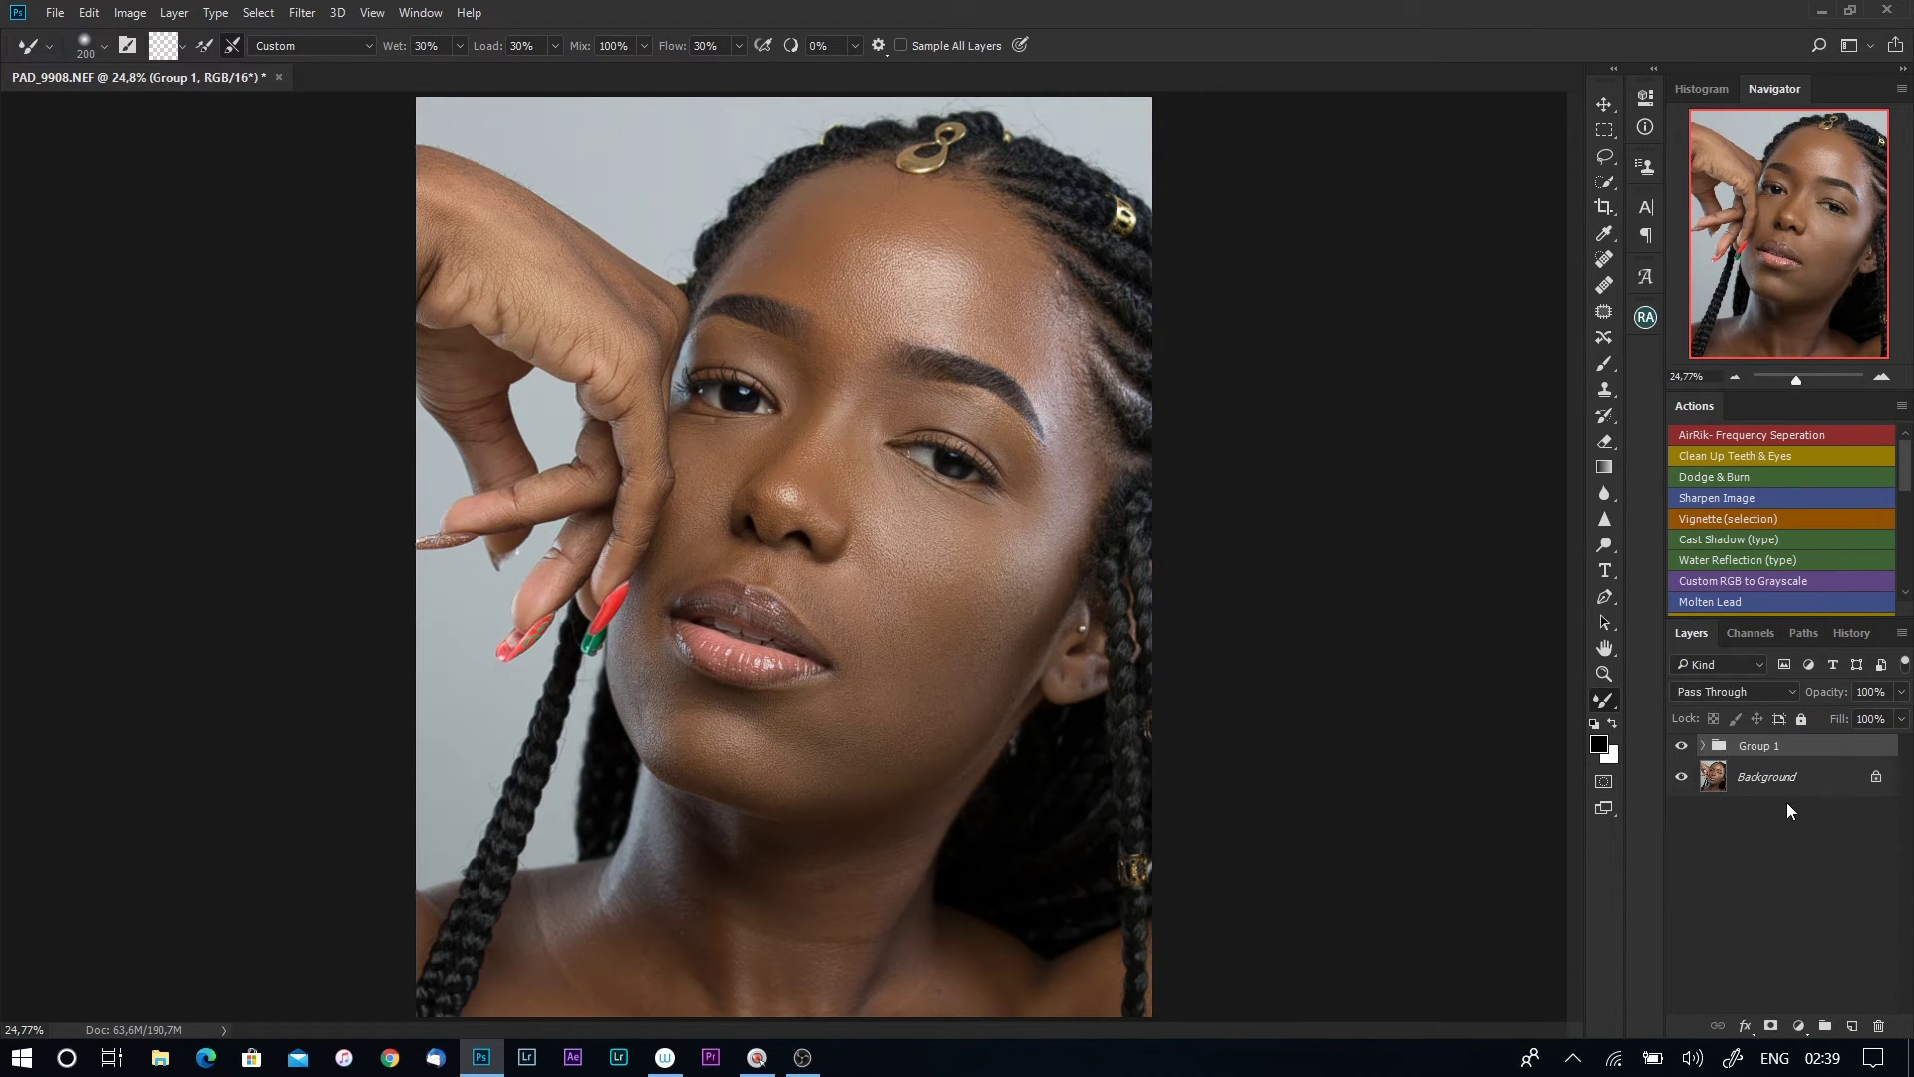
Step: Compare the portrait before and after retouching by repeatedly hiding and showing the frequency separation group
click(1680, 748)
click(1675, 748)
click(1678, 747)
click(1678, 747)
click(1678, 748)
click(1681, 748)
click(1681, 747)
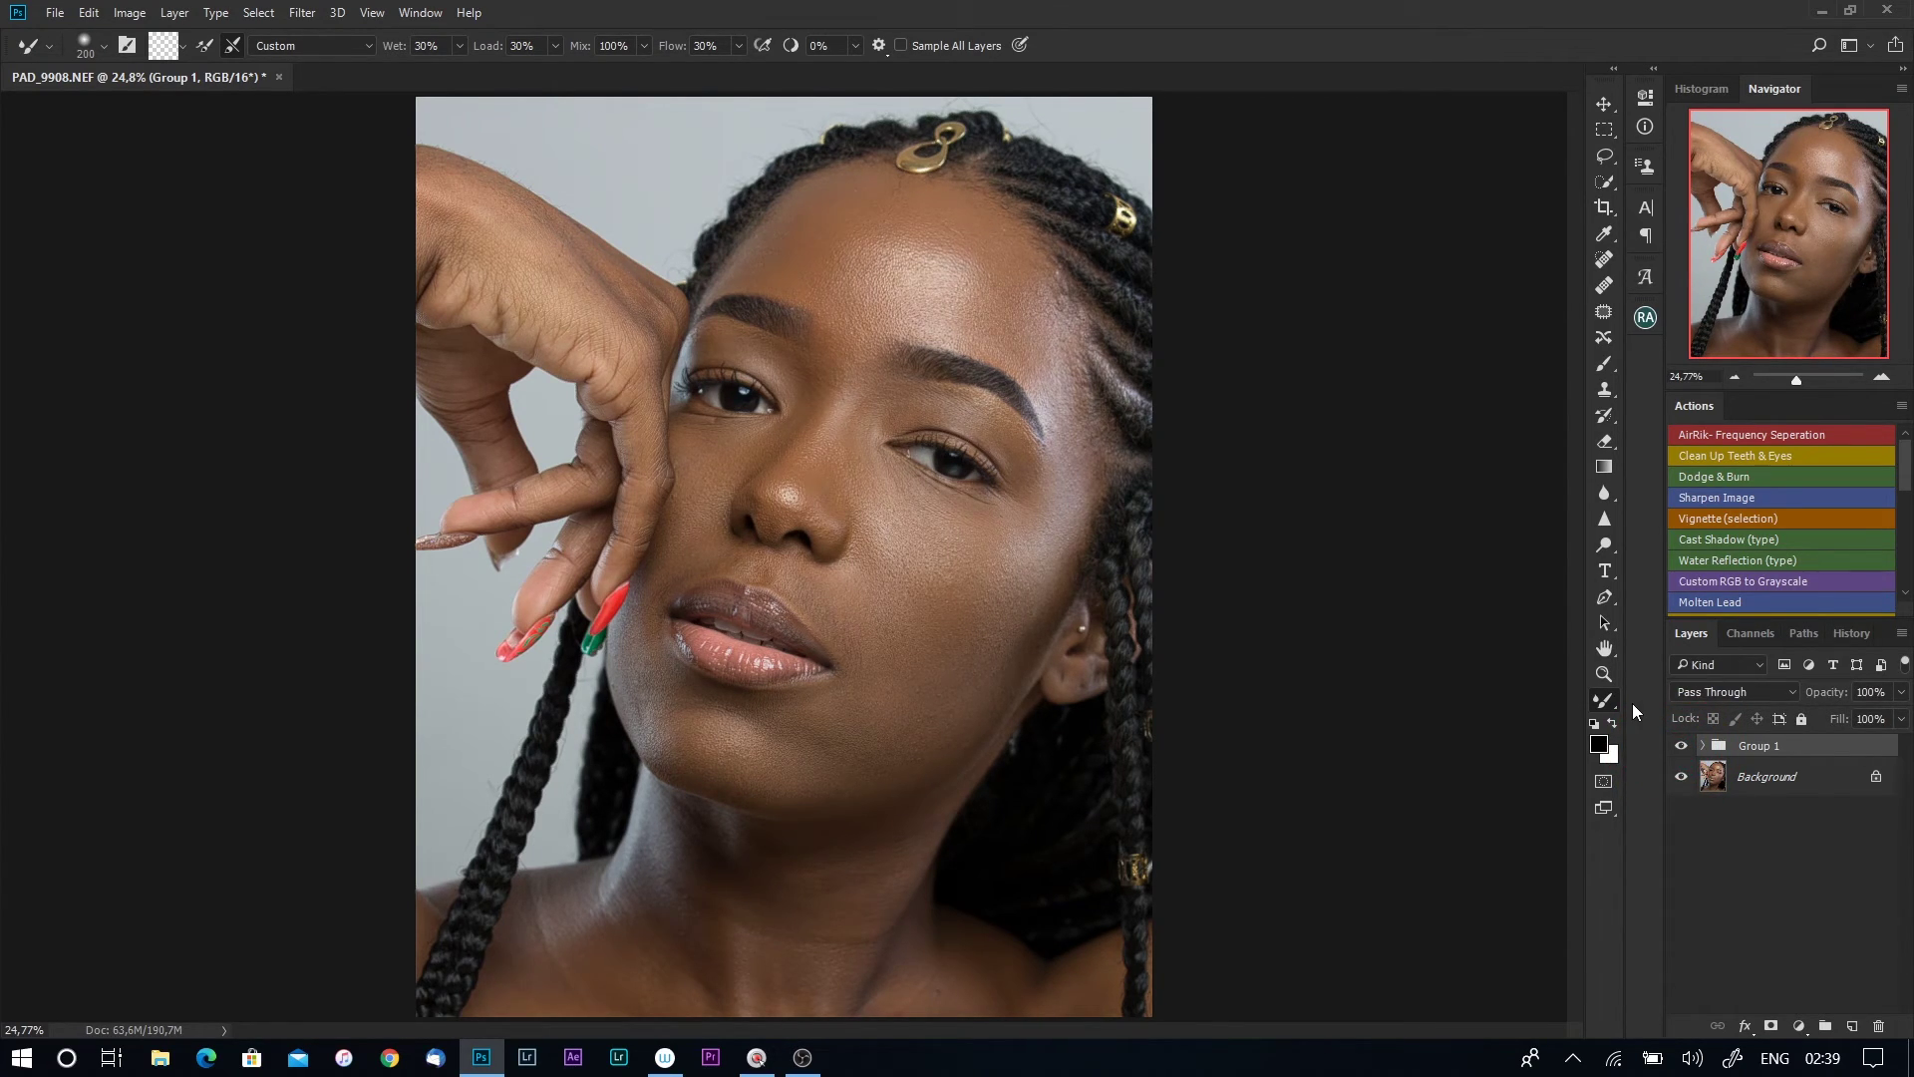